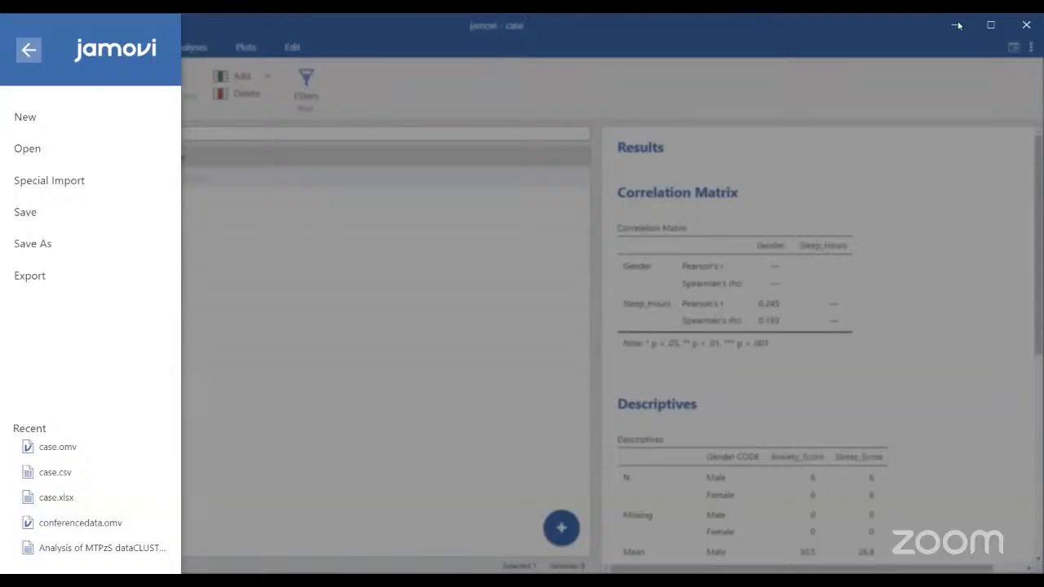
Step: Minimize the case window and maximize the untitled jamovi window with its empty data sheet
left_click(958, 25)
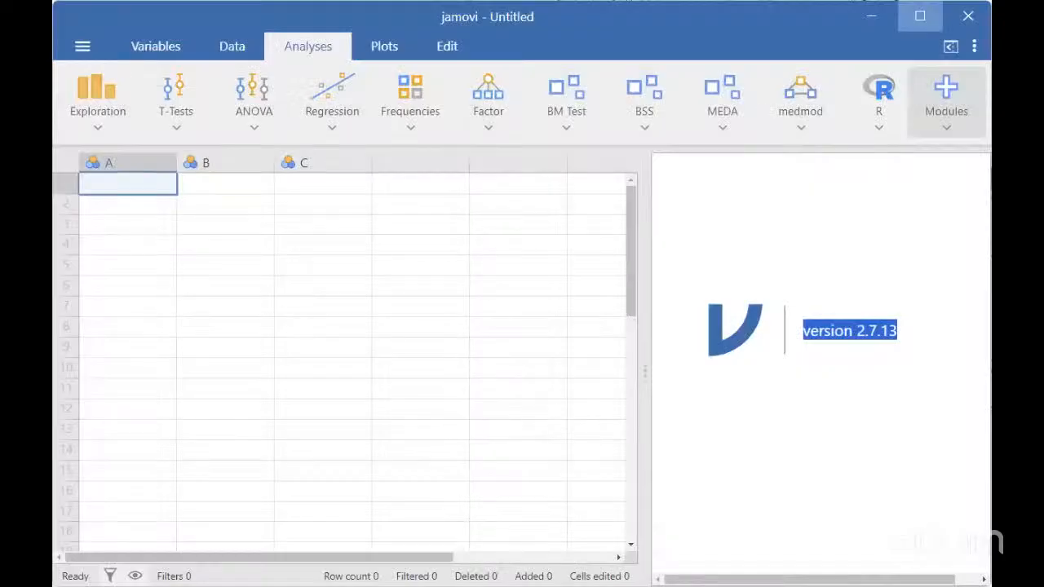
left_click(920, 16)
left_click(128, 189)
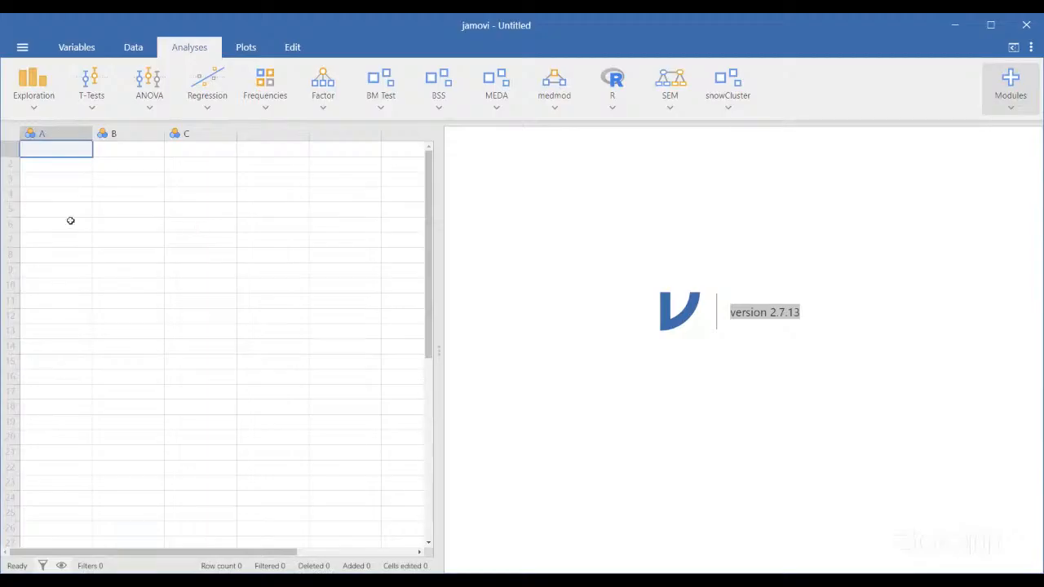
Step: Show the variables list and import case.csv from the MTPS LIFESTYLE DATA folder through Special Import
left_click(77, 47)
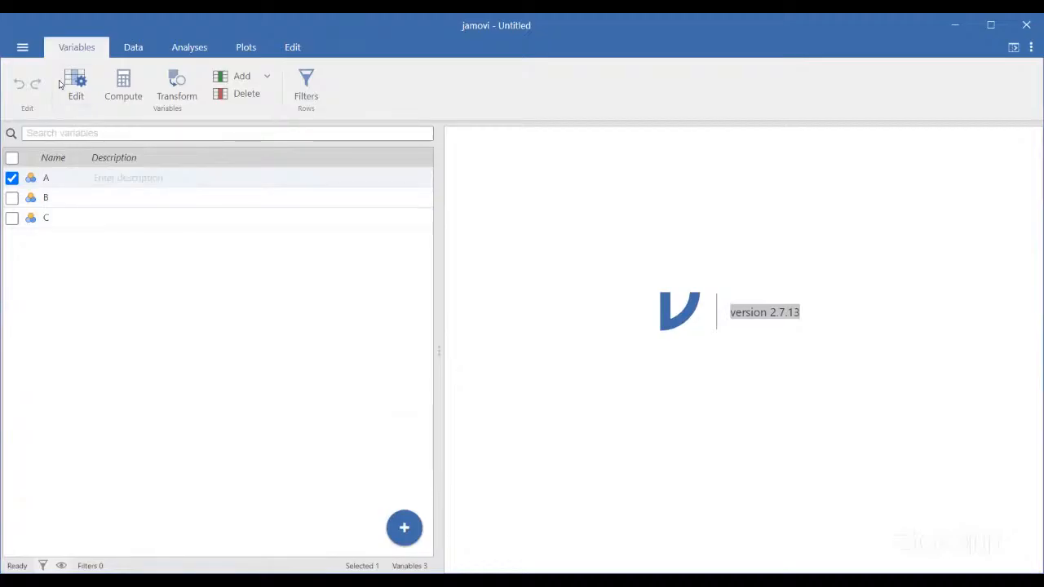
left_click(47, 178)
left_click(23, 47)
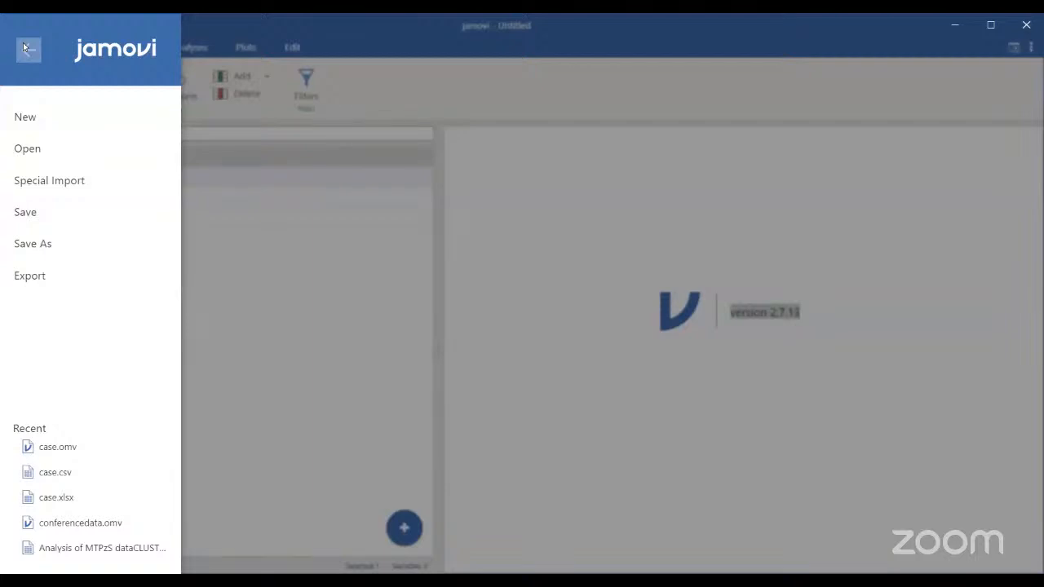
left_click(55, 180)
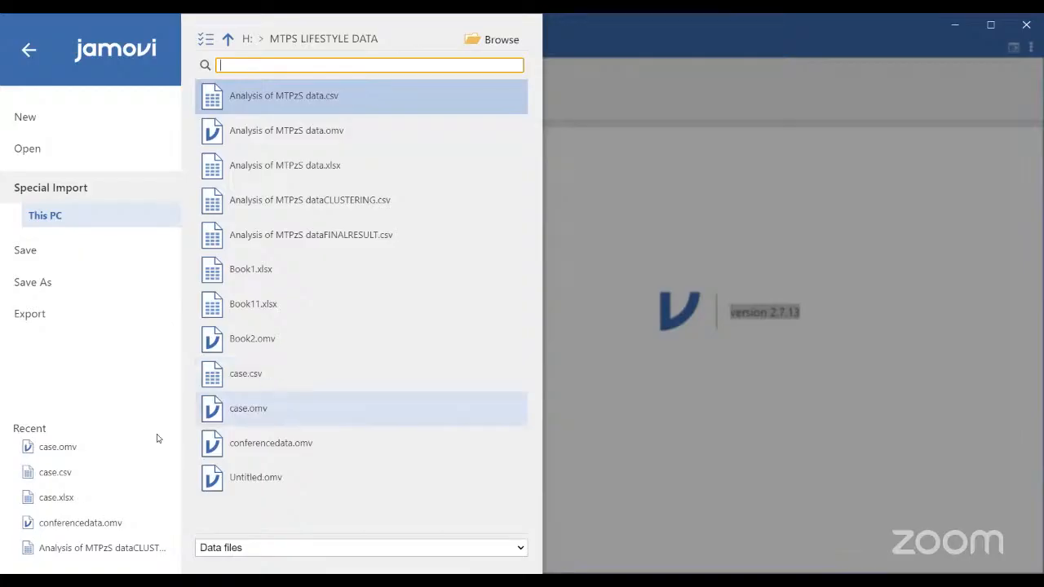
left_click(260, 385)
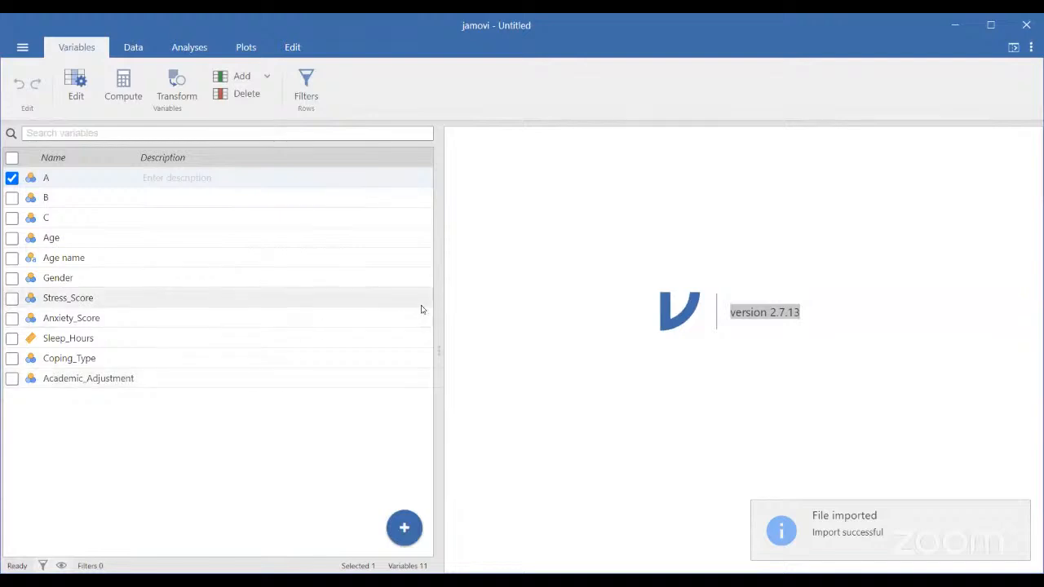
Step: View the imported data in the spreadsheet and select the Age column
left_click(141, 50)
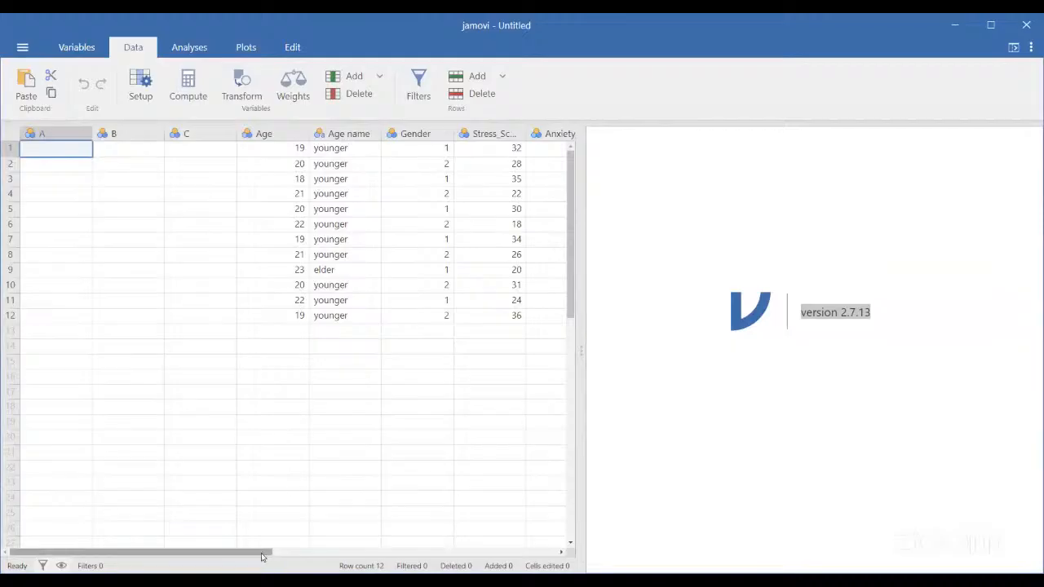
left_click_drag(263, 553, 352, 561)
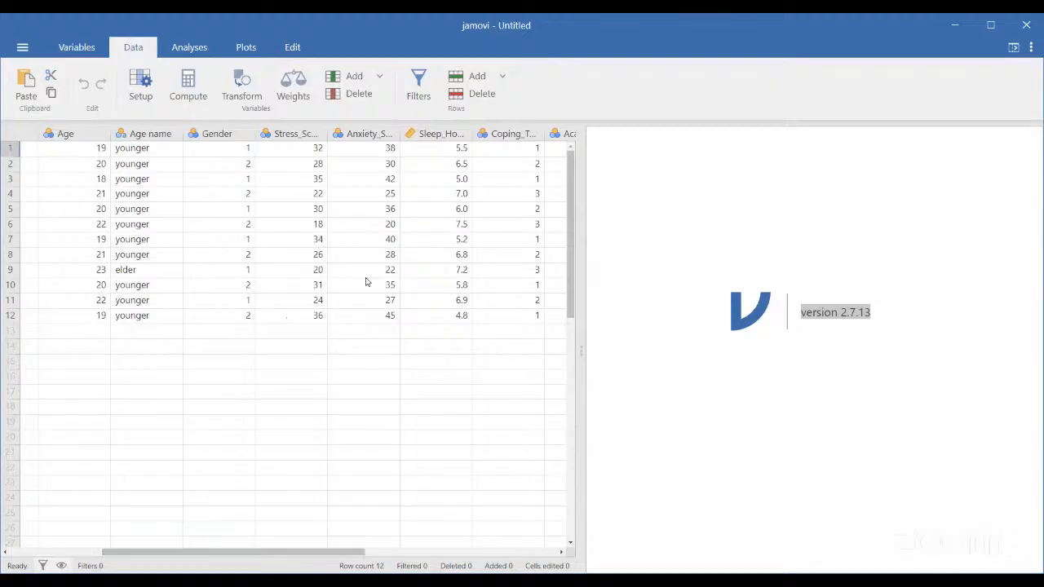
left_click(97, 133)
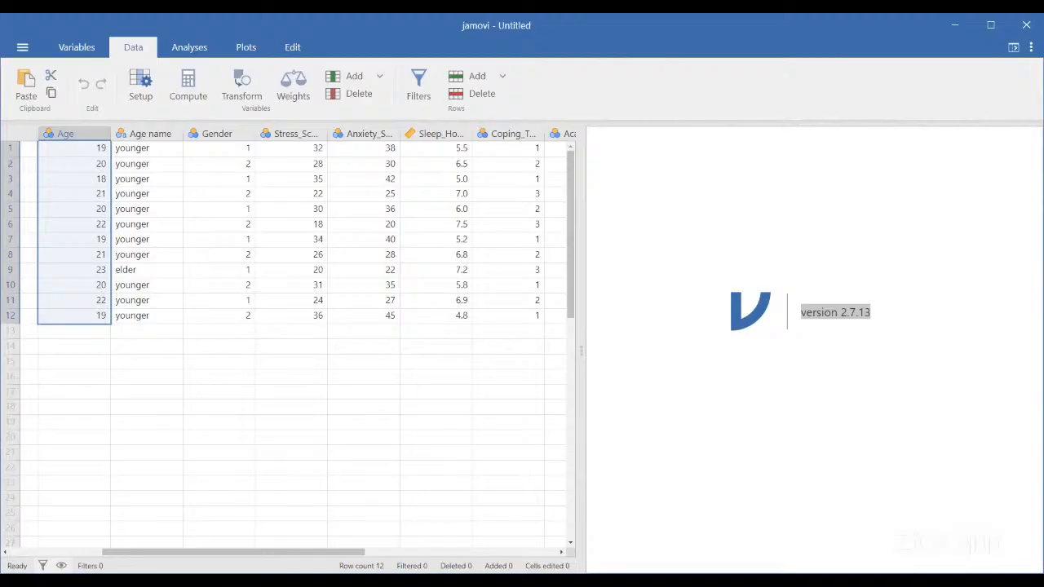
Step: Add a row filter with the single expression Gender>2
left_click(420, 96)
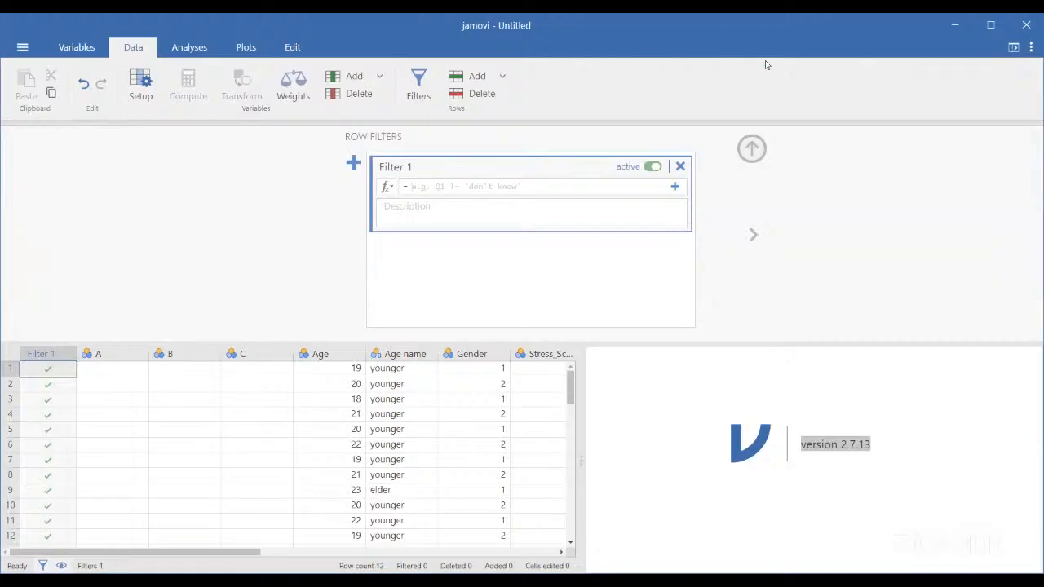
left_click(674, 186)
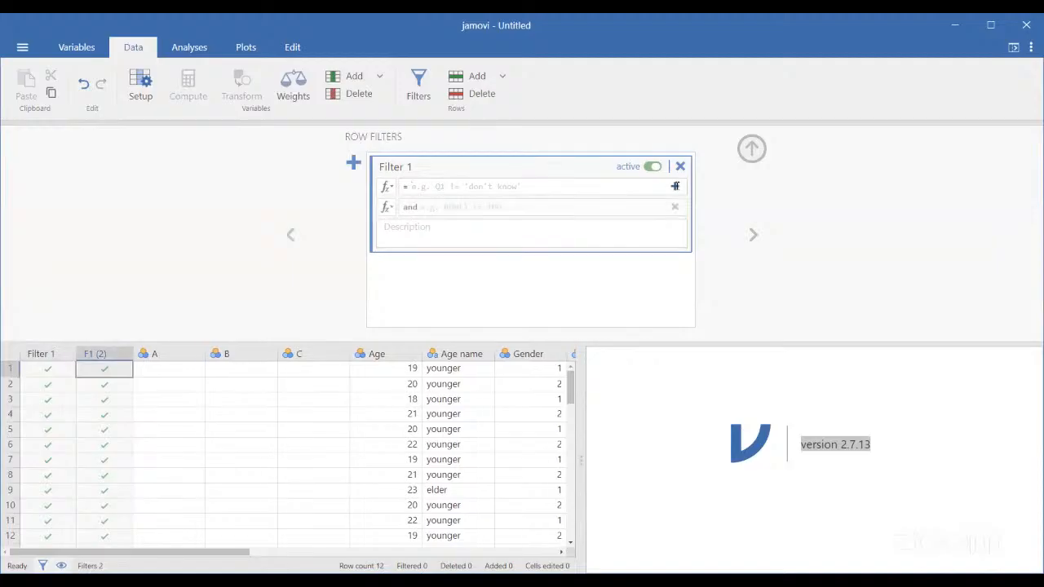
left_click(674, 206)
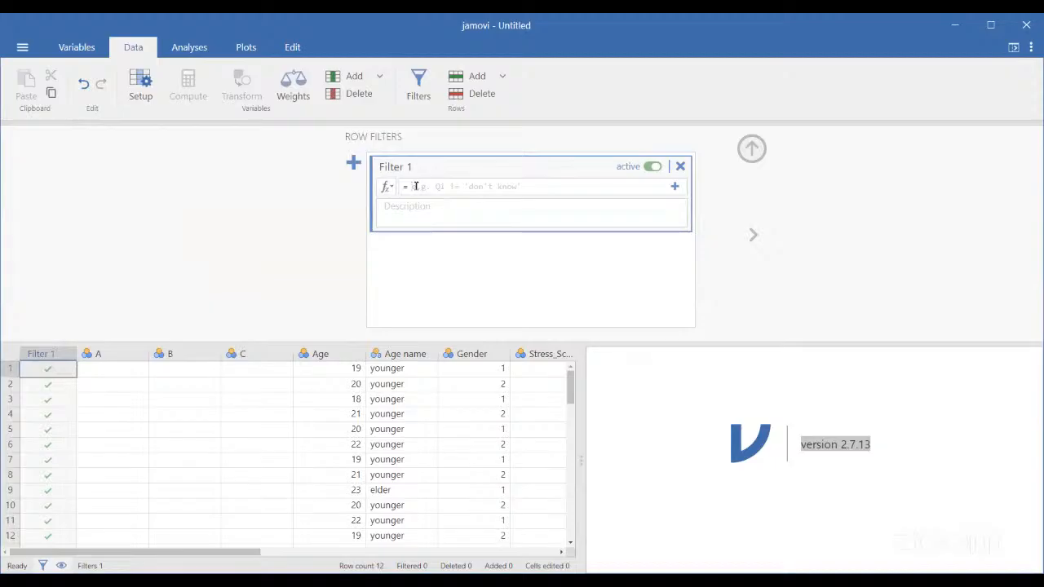
left_click(416, 187)
type("g")
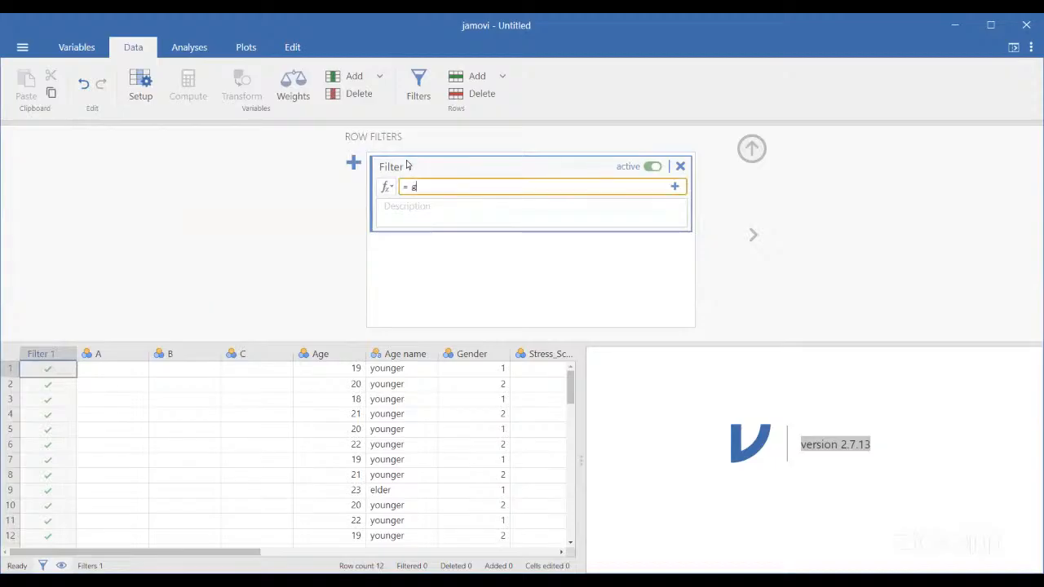
key("BackSpace")
type("g")
key("BackSpace")
type("Gender>2")
key("Return")
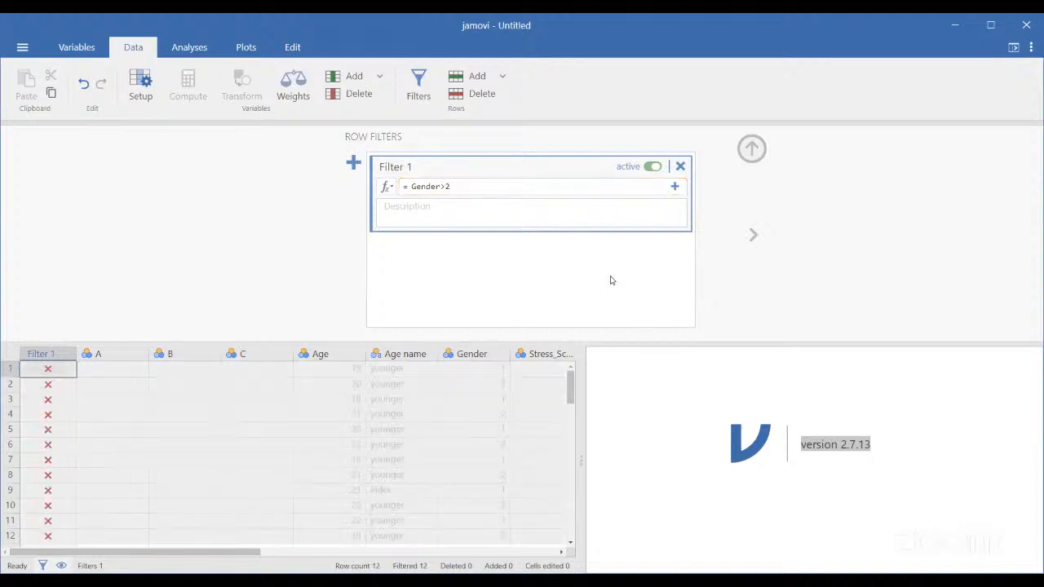
Step: Widen the data area and change the Filter 1 expression to Gender>1
left_click_drag(581, 411, 727, 412)
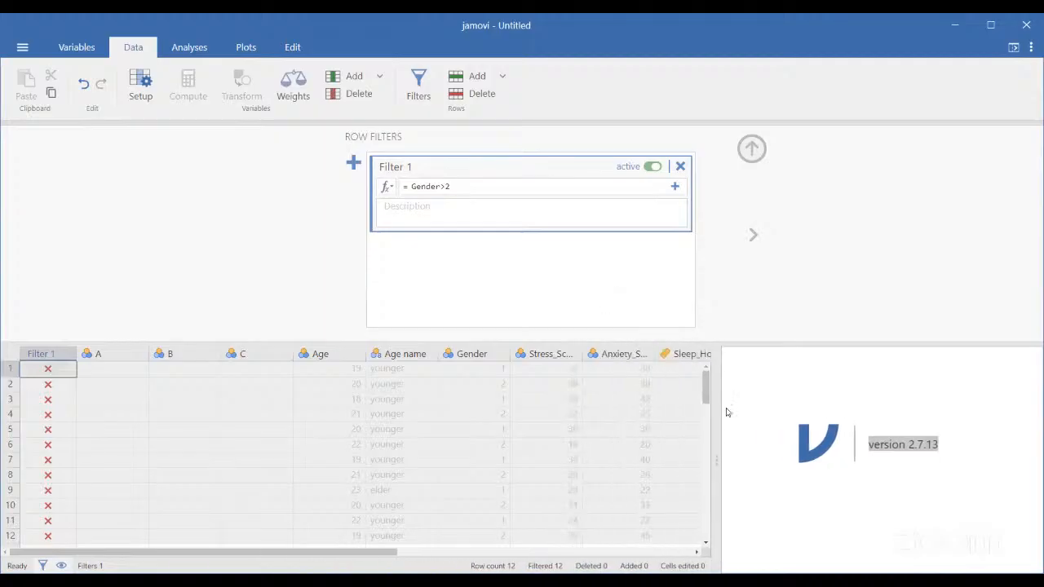
left_click(446, 186)
key("Delete")
type("1")
key("Return")
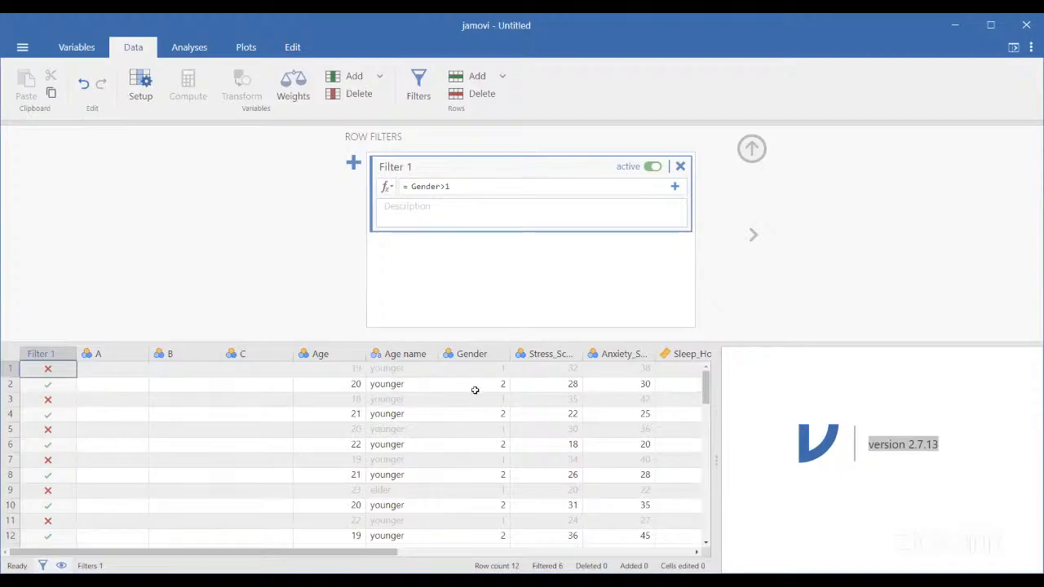
Step: Hide the filter editor to examine the filtered rows, and reopen the settings of Filter 1
left_click(135, 95)
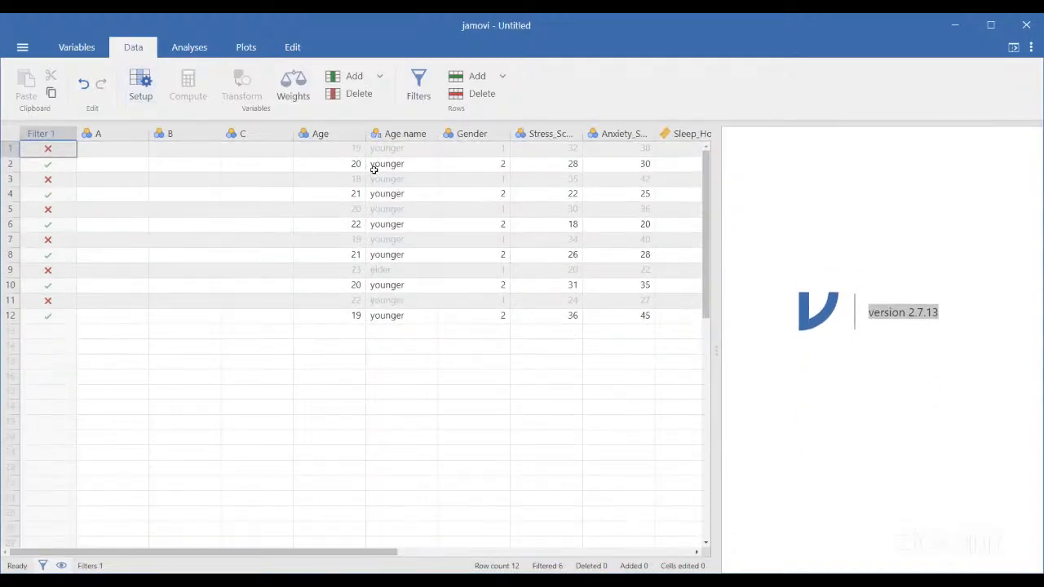
left_click(240, 167)
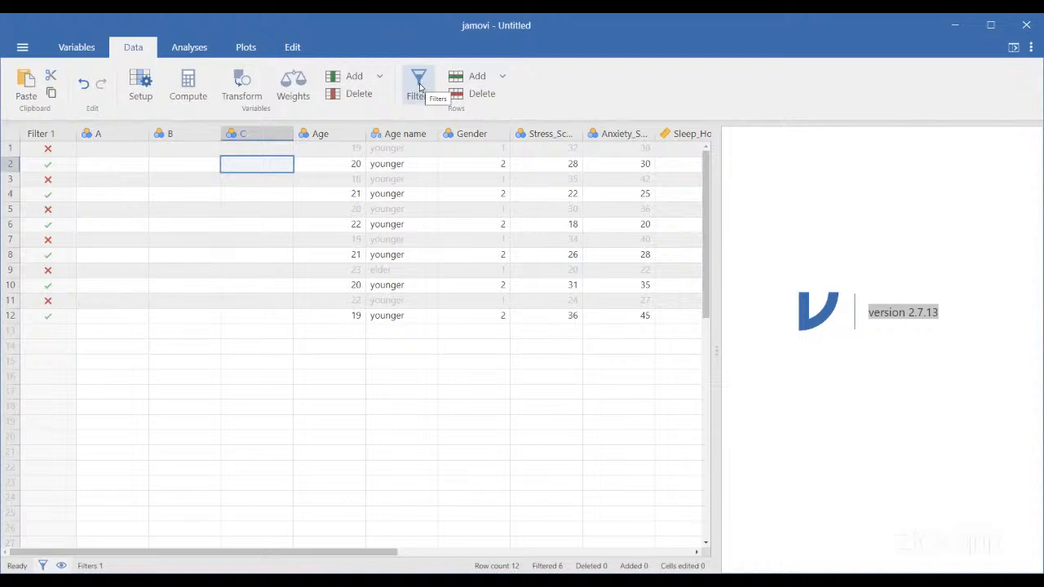
left_click(419, 86)
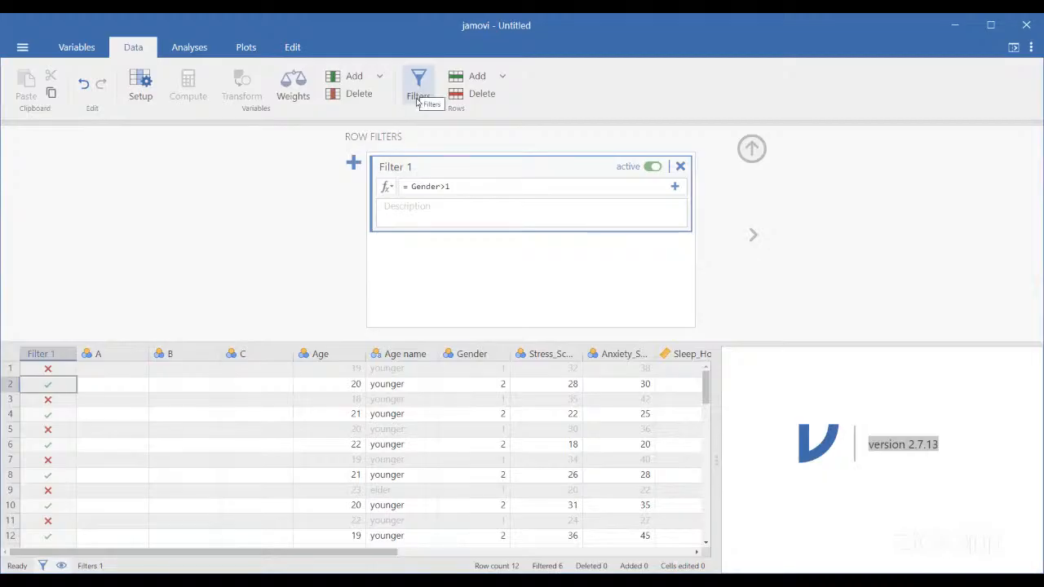
left_click(39, 351)
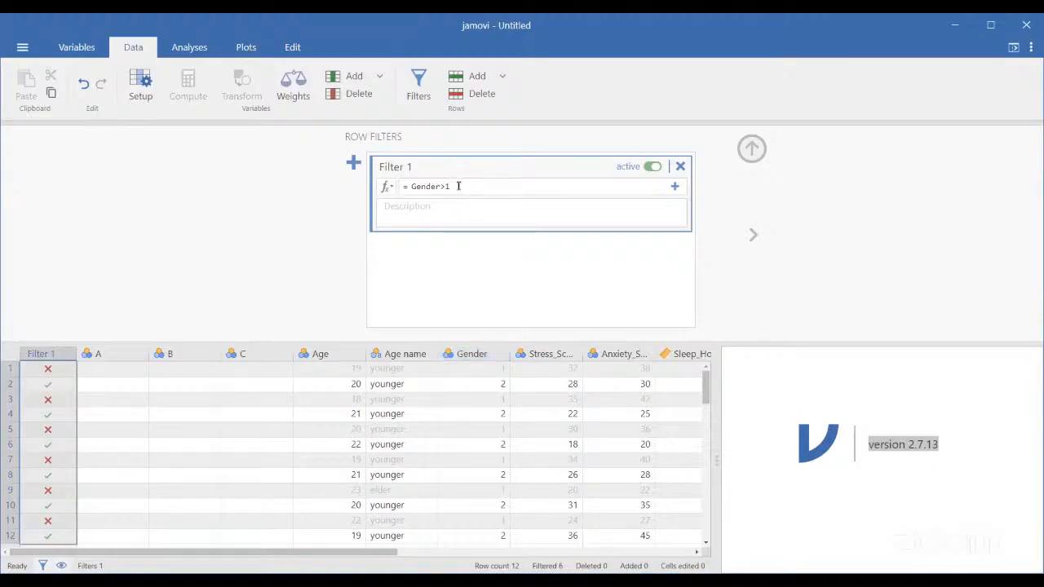
Step: Go through the variables from Age to Academic_Adjustment to review their settings, and return to the Filter 1 column
double_click(334, 368)
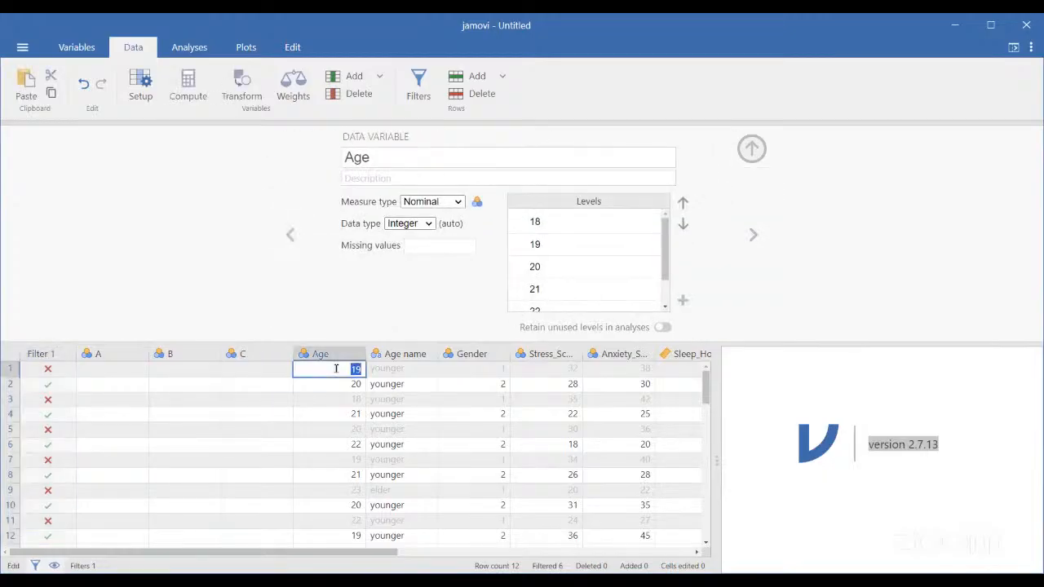
key("Right")
key("Tab")
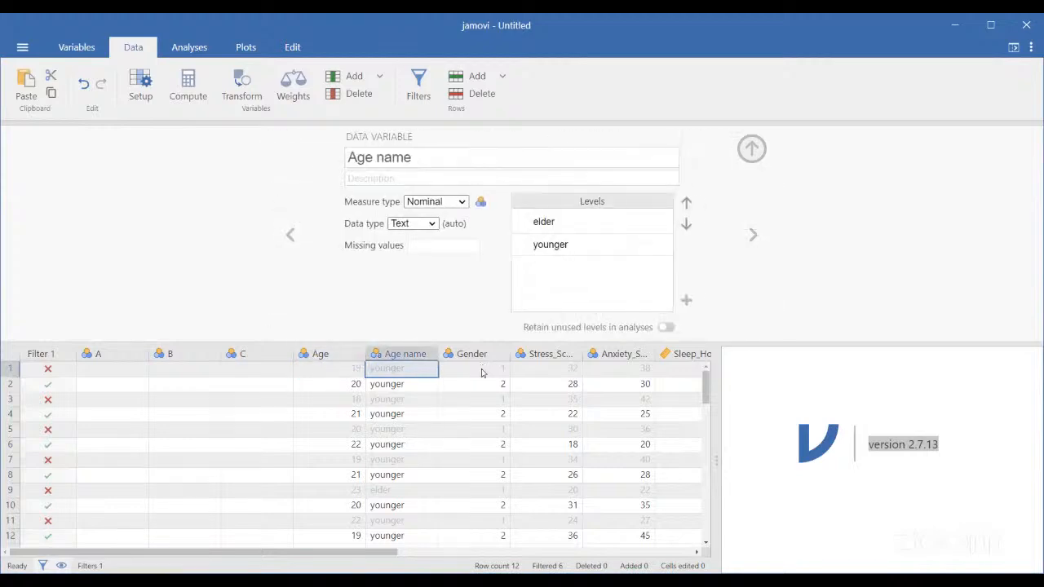
key("Tab")
key("Tab")
key("Tab")
key("Tab")
key("Tab")
key("Tab")
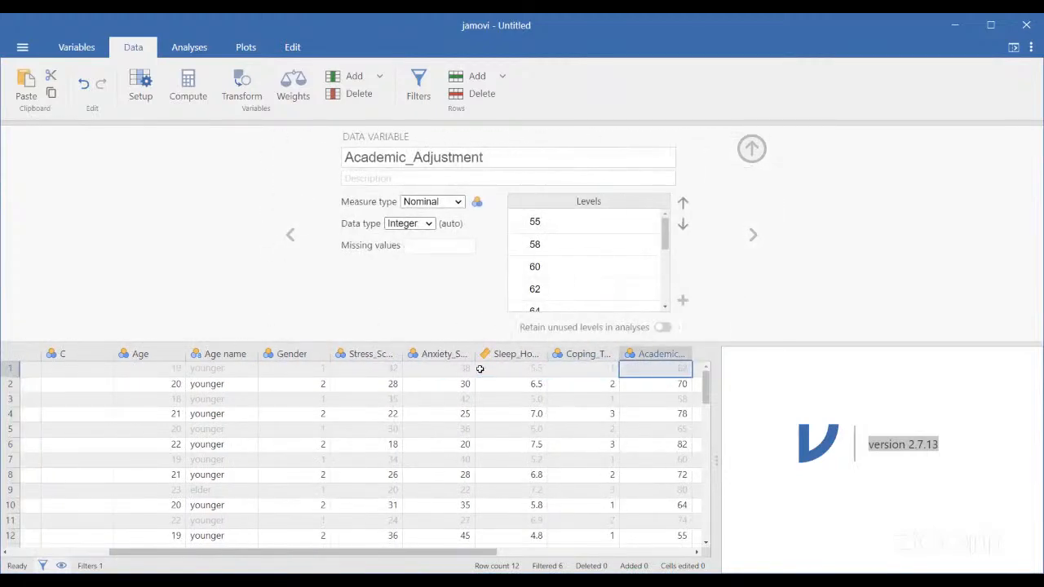
key("Tab")
key("Left")
key("Left")
key("Left")
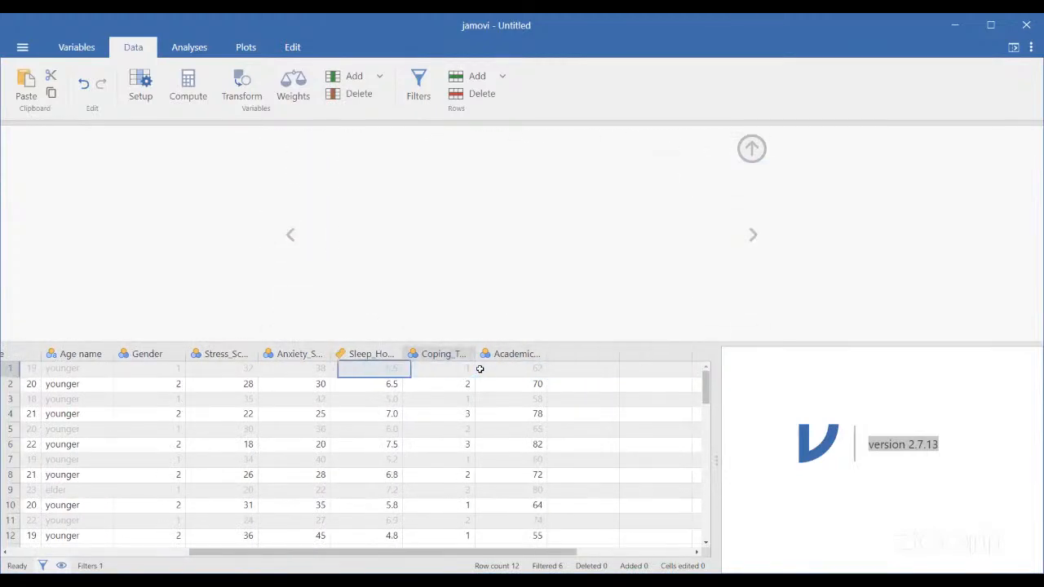
key("Home")
key("Down")
key("Down")
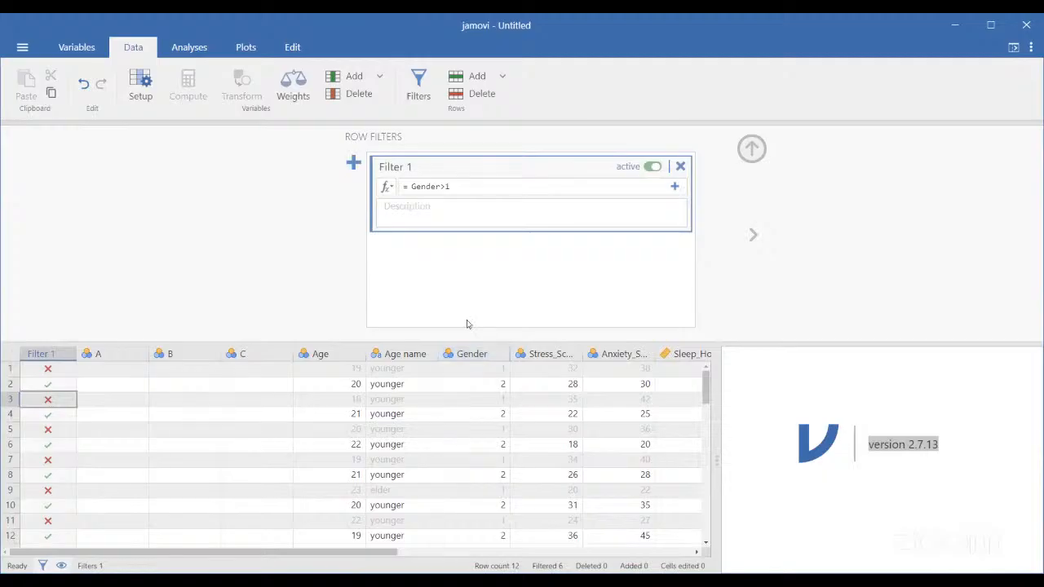
Step: Change the Filter 1 expression to Age>20
left_click(440, 187)
key("BackSpace")
key("BackSpace")
key("BackSpace")
key("BackSpace")
key("BackSpace")
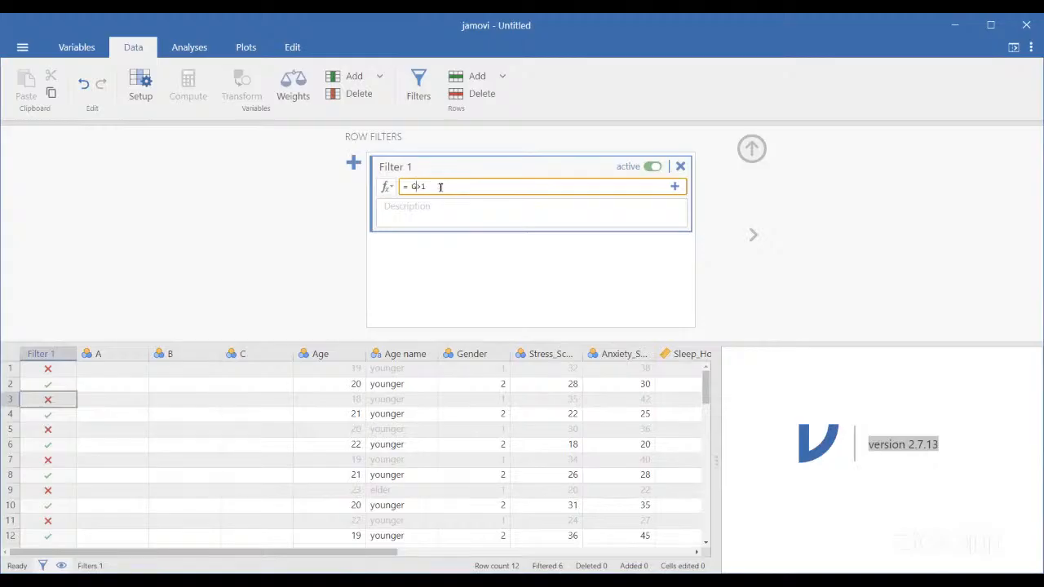
key("BackSpace")
type("Age")
key("BackSpace")
type("20")
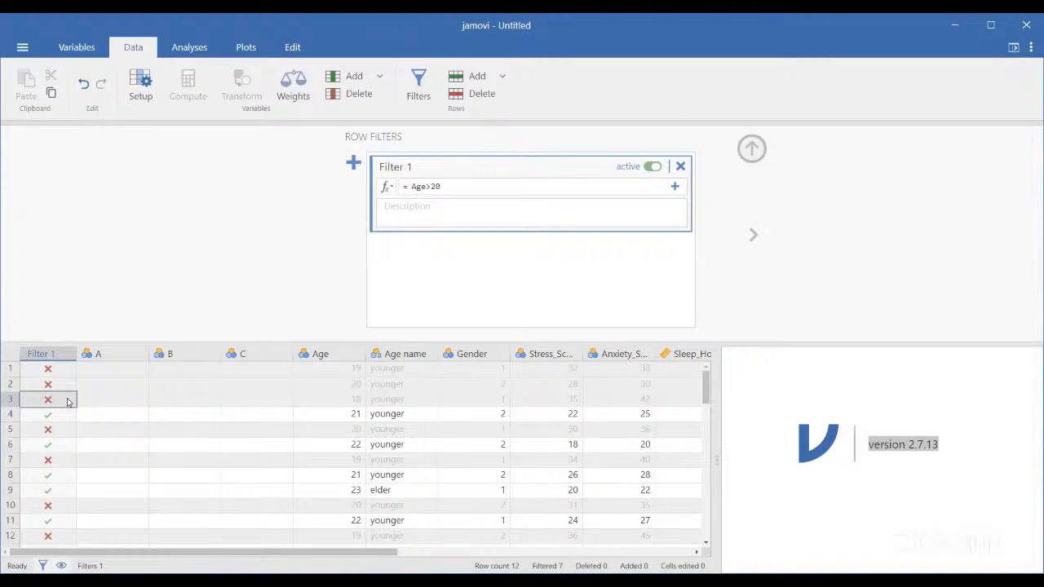
Step: Inspect the settings of the Age and Stress_Score variables and return to Filter 1
key("Right")
key("Right")
key("Right")
key("Right")
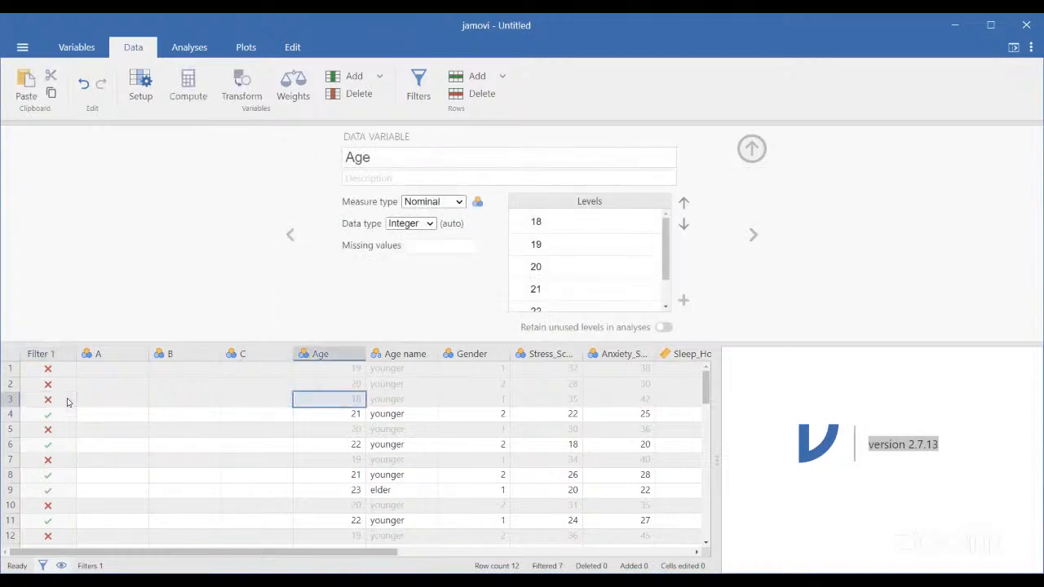
key("Left")
key("Left")
key("Left")
key("Left")
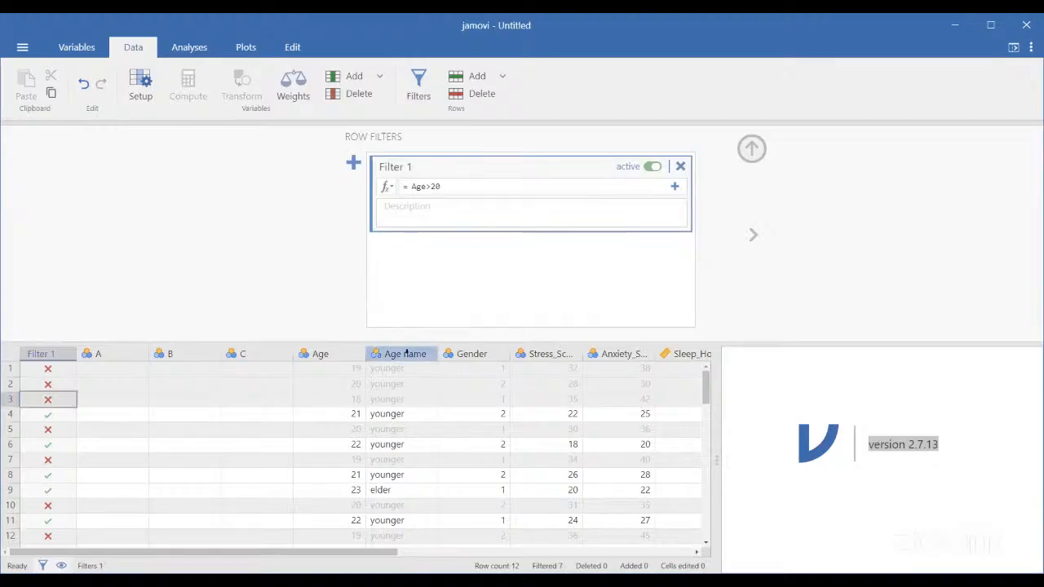
left_click(461, 188)
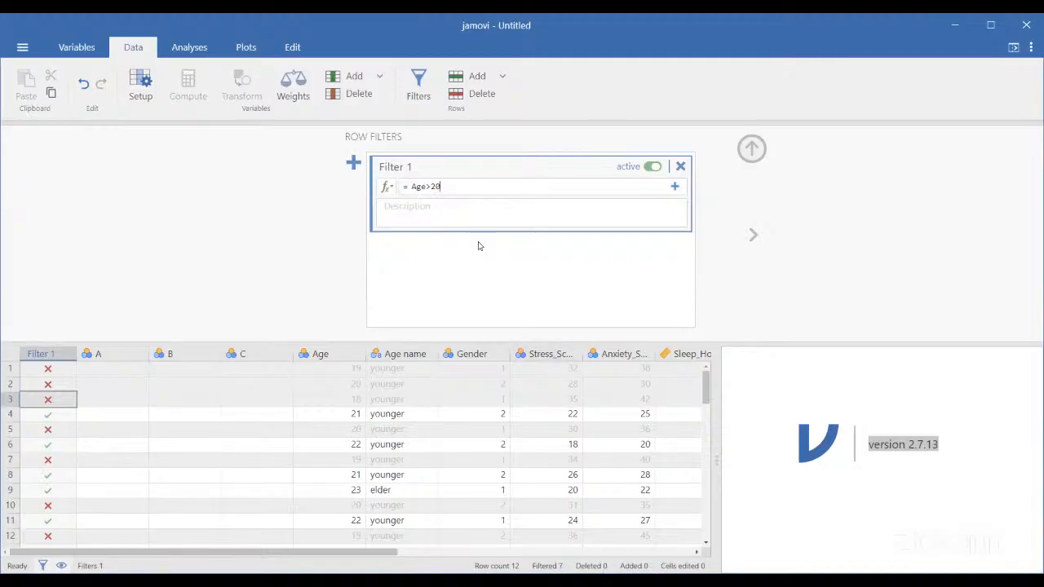
double_click(563, 354)
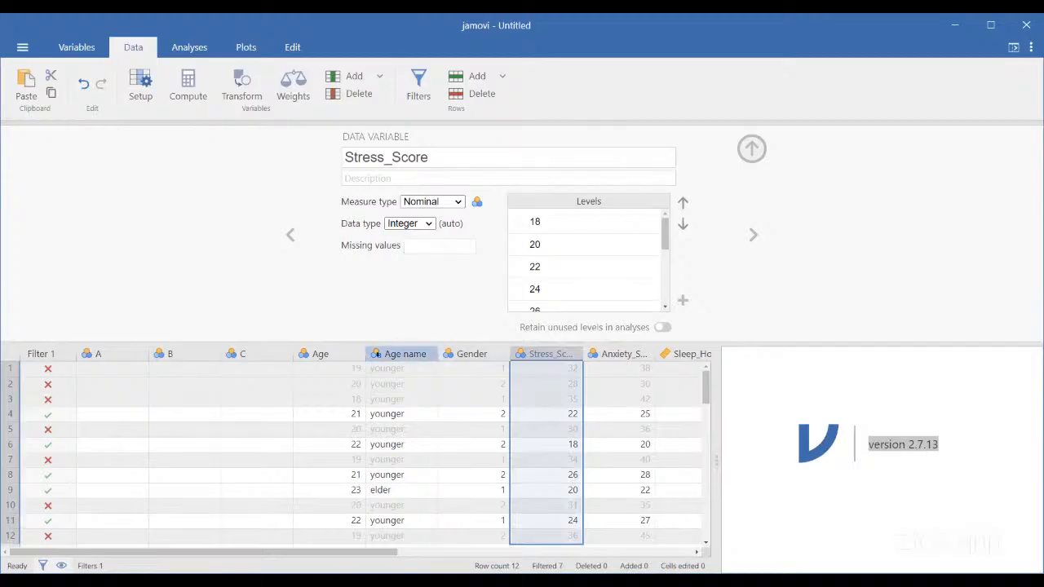
double_click(37, 354)
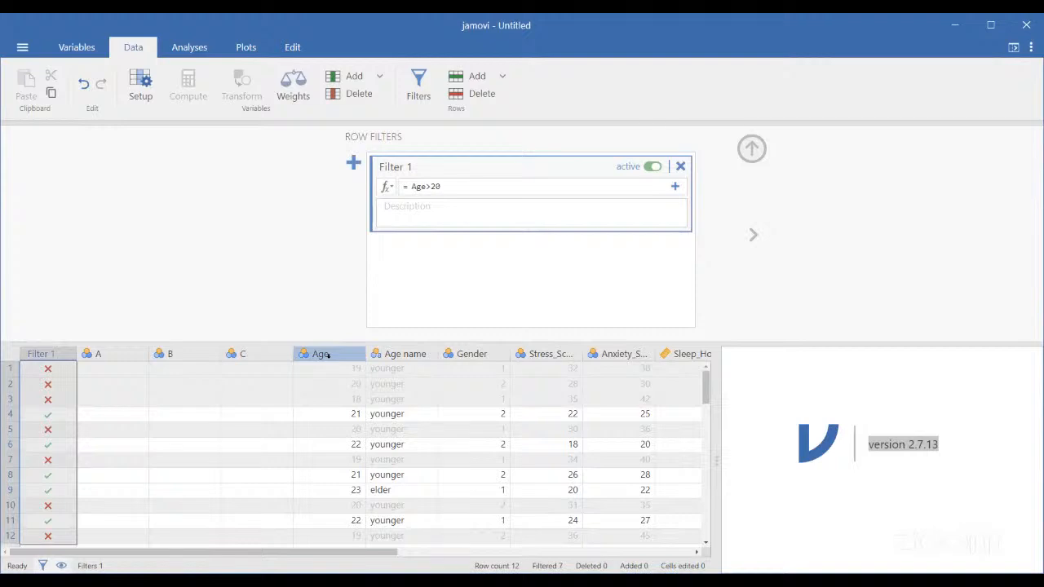
Step: Try the Filter 1 expression with the column name in capitals, AGE>20
left_click(424, 187)
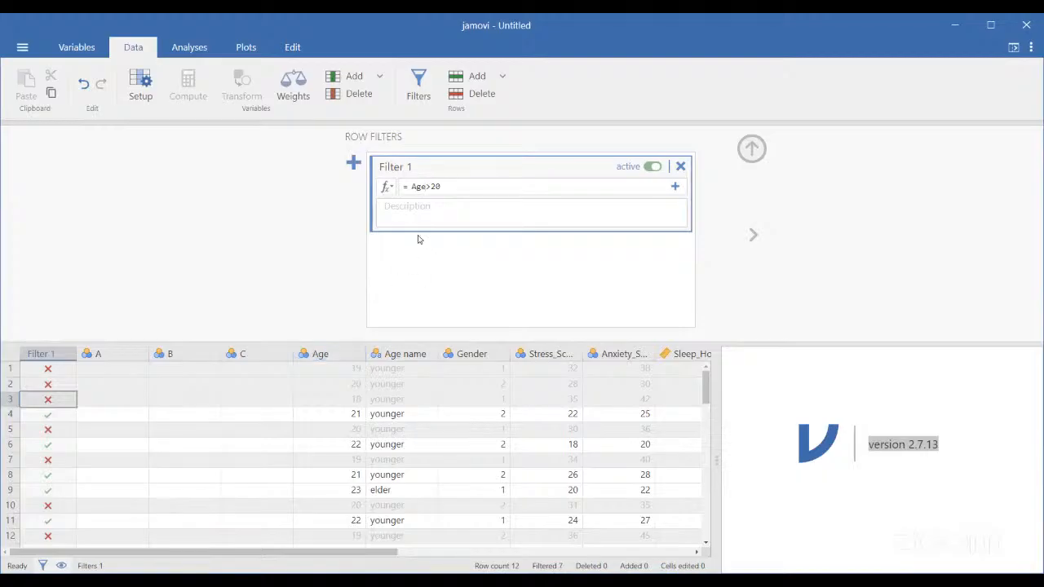
left_click(423, 194)
key("BackSpace")
key("BackSpace")
type("GE")
key("Return")
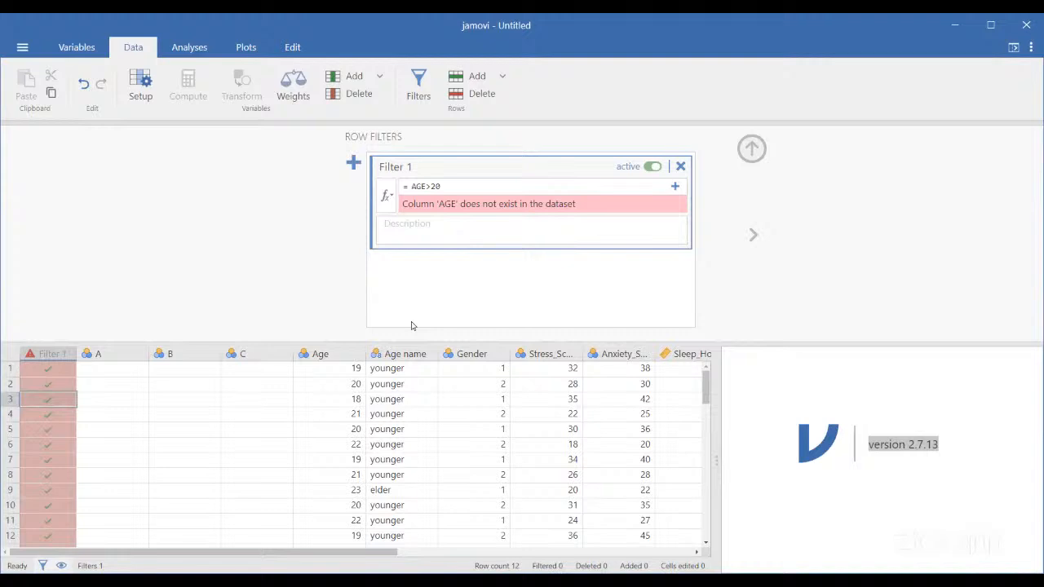
Step: Correct the column name's capitalization in the Filter 1 expression so it reads Age>20
left_click(424, 188)
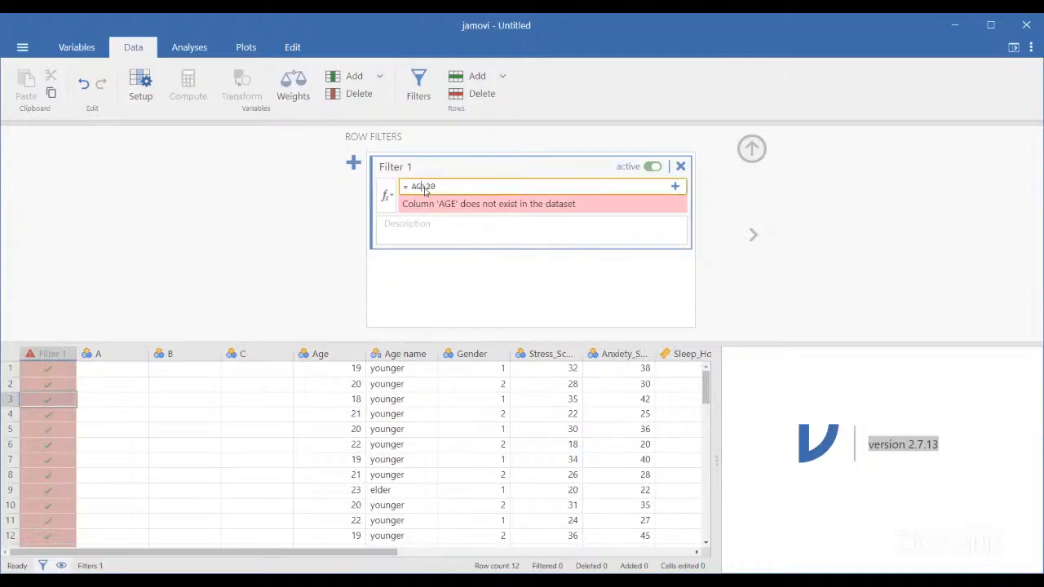
key("BackSpace")
key("BackSpace")
type("ge")
left_click(422, 249)
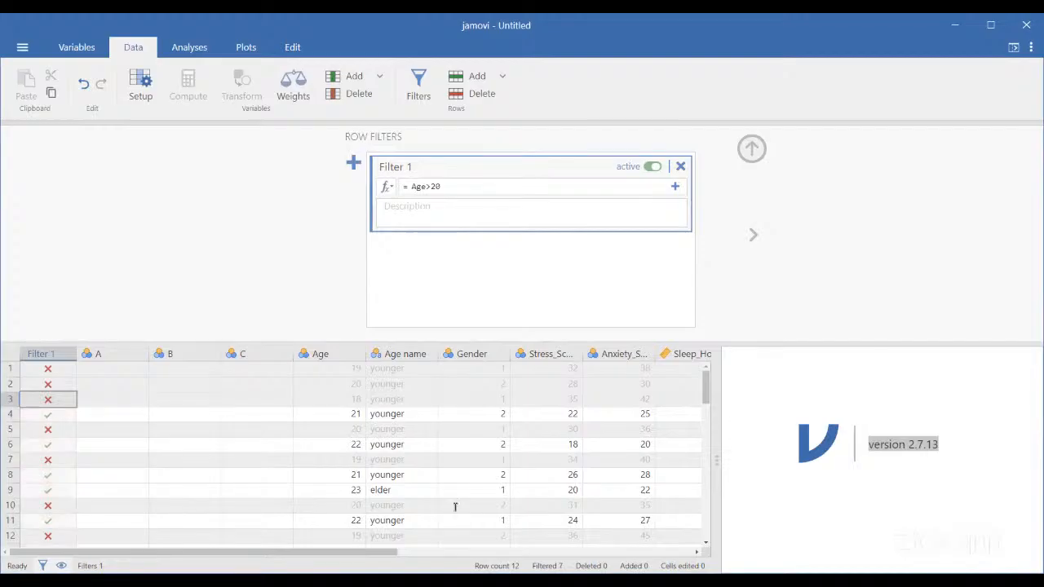
Step: Clear the Filter 1 expression so that no row condition is applied
left_click(443, 189)
key("BackSpace")
key("BackSpace")
key("BackSpace")
key("BackSpace")
key("BackSpace")
key("BackSpace")
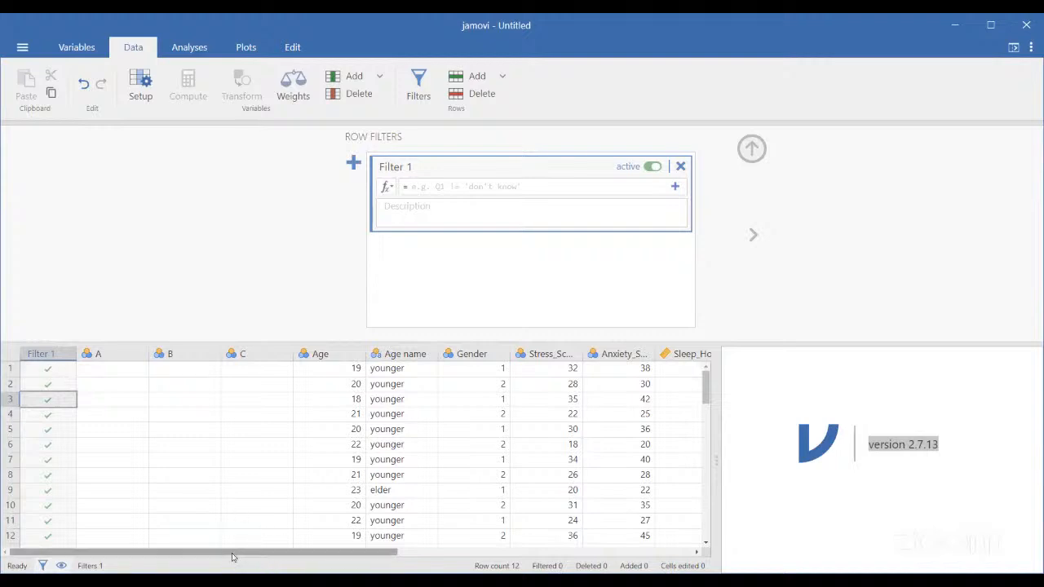
Step: Delete the empty columns A, B and C from the dataset
mouse_move(232, 555)
left_mouse_down()
mouse_move(299, 549)
mouse_move(237, 551)
left_mouse_up()
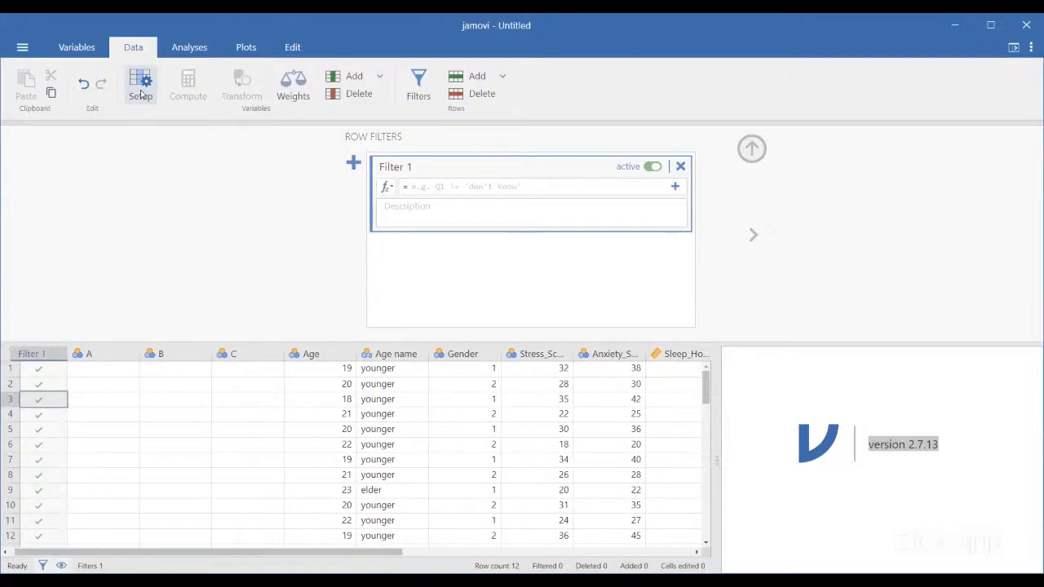
left_click(79, 48)
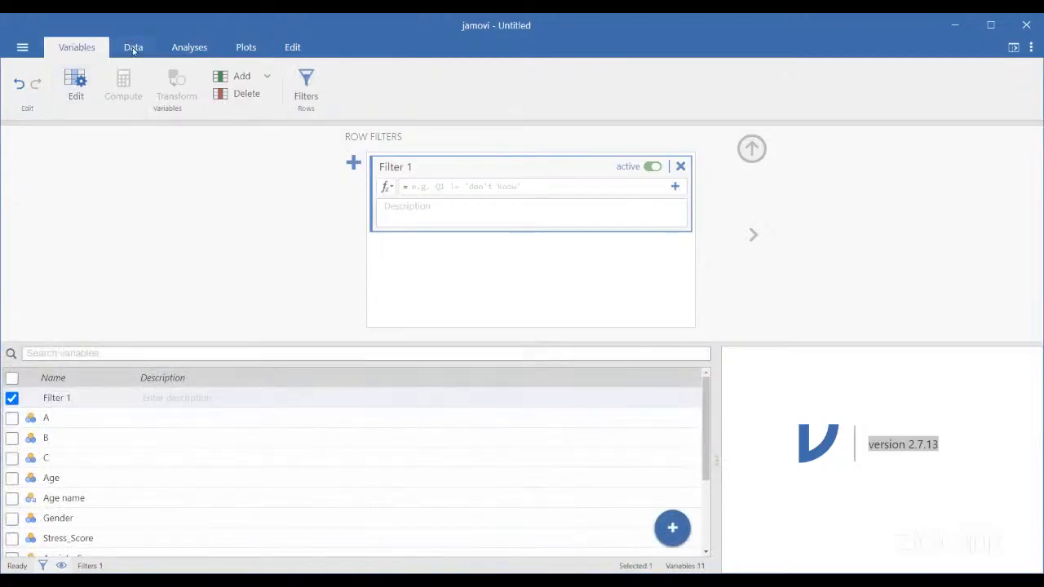
left_click(133, 47)
left_click(111, 353)
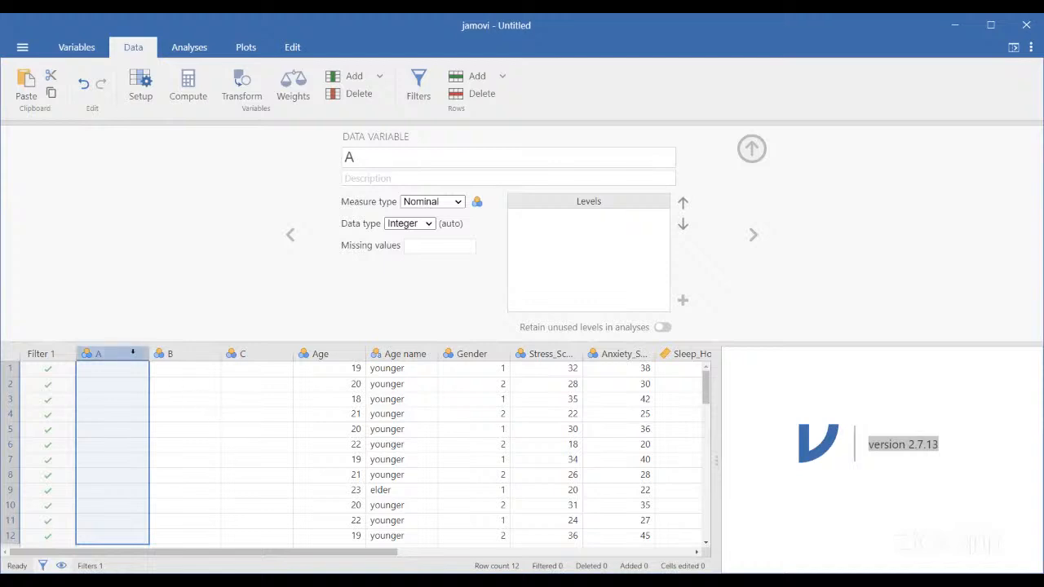
left_click(359, 94)
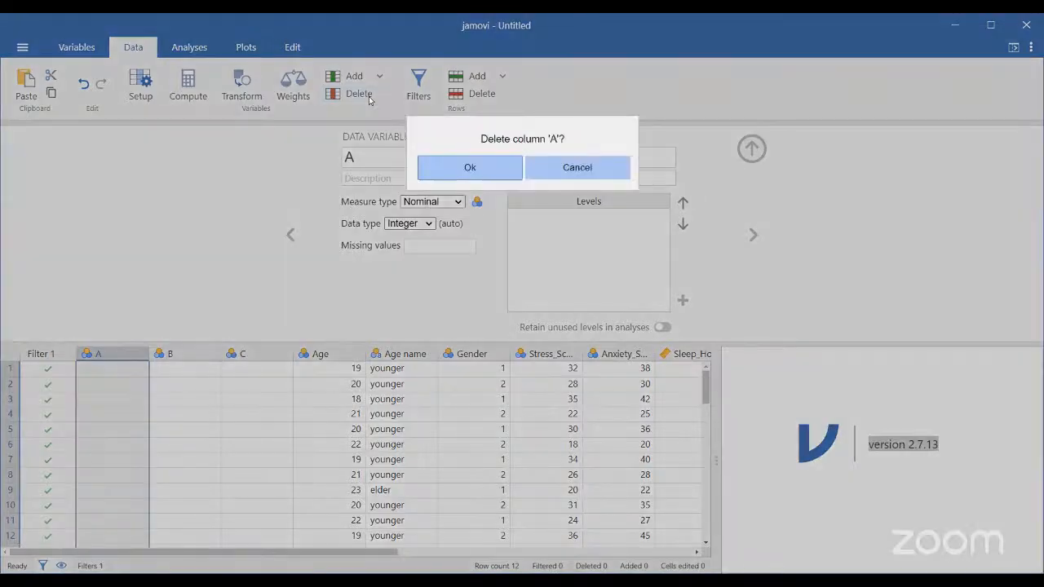
left_click(484, 170)
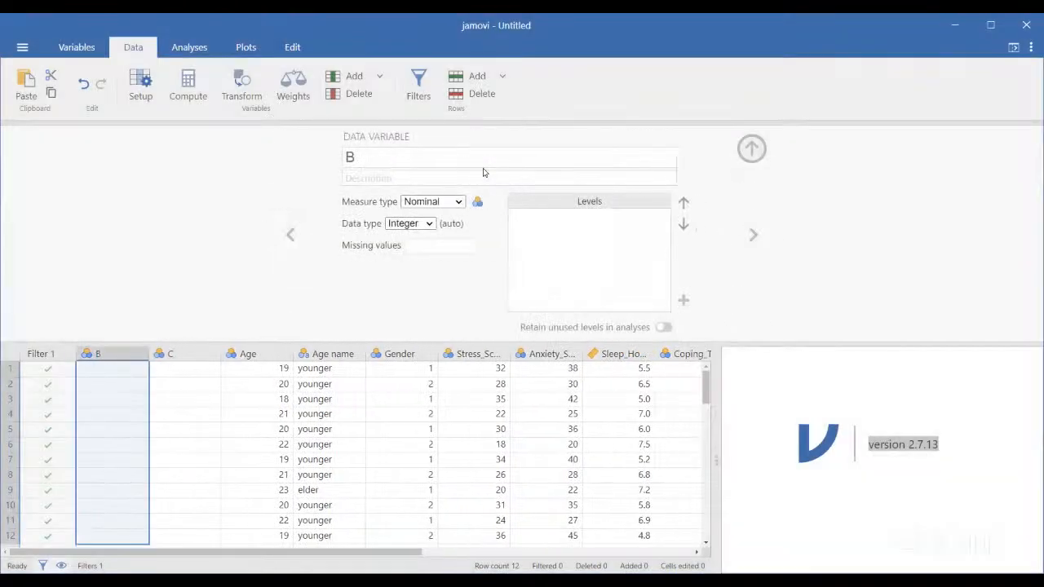
left_click(349, 95)
left_click(470, 167)
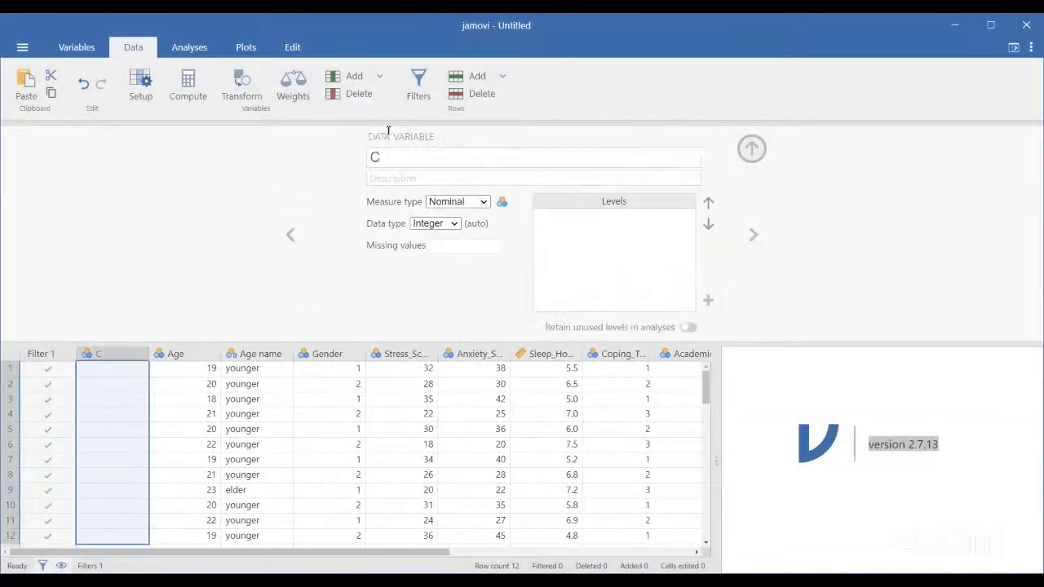
left_click(350, 94)
left_click(441, 165)
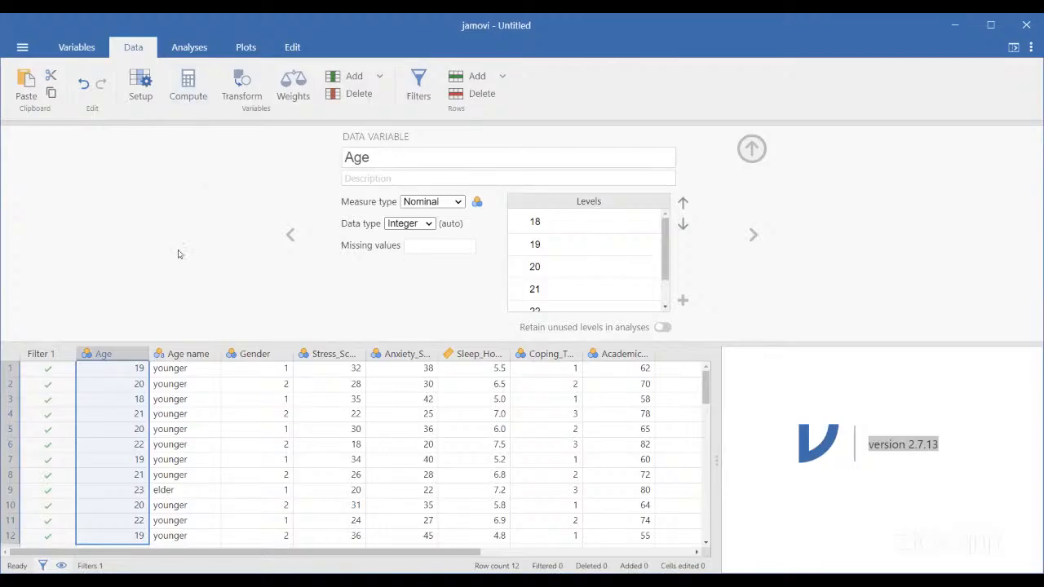
Step: Start a Correlation Matrix analysis with significant correlations flagged and Report significance turned off
left_click(189, 48)
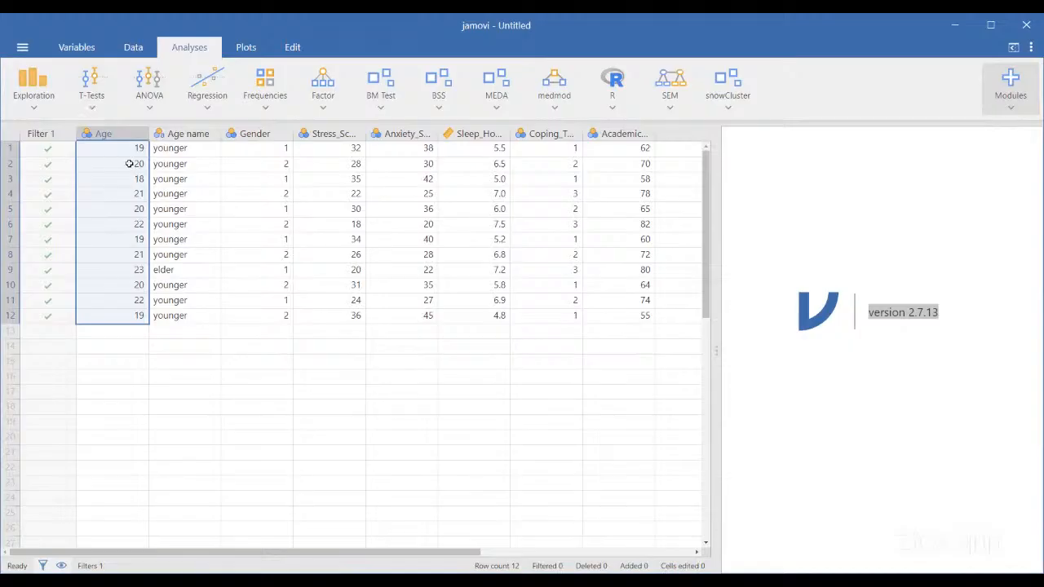
left_click(208, 90)
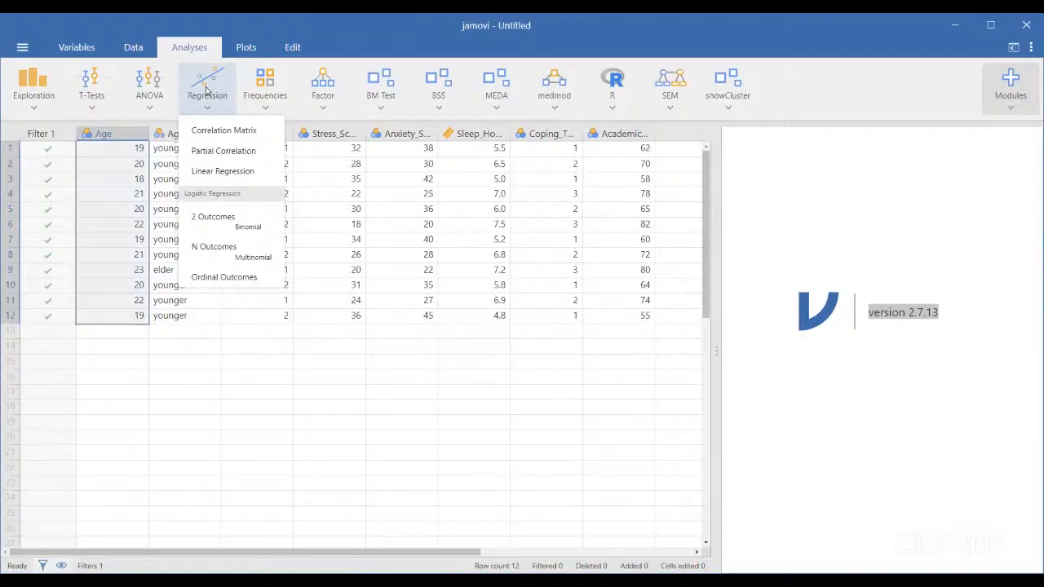
left_click(206, 135)
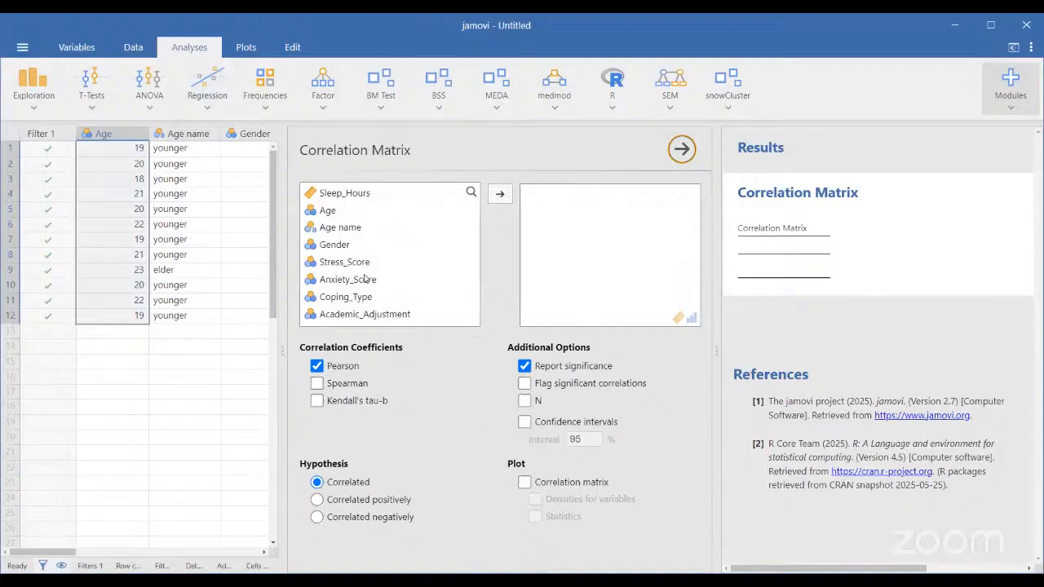
left_click(525, 384)
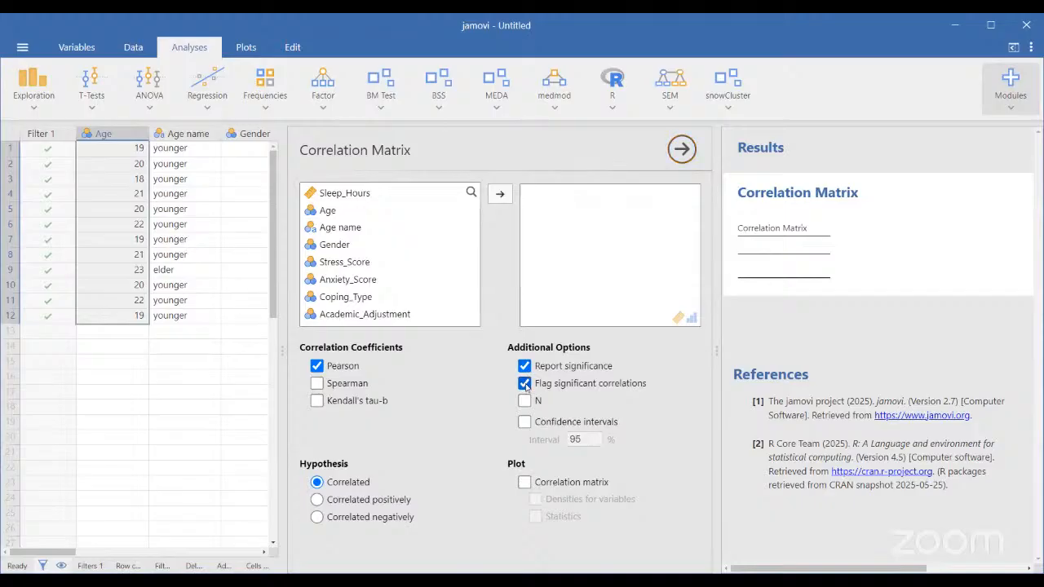
left_click(526, 370)
Step: Add the Sleep_Hours and Age variables to the correlation matrix
left_click(341, 195)
left_click(497, 192)
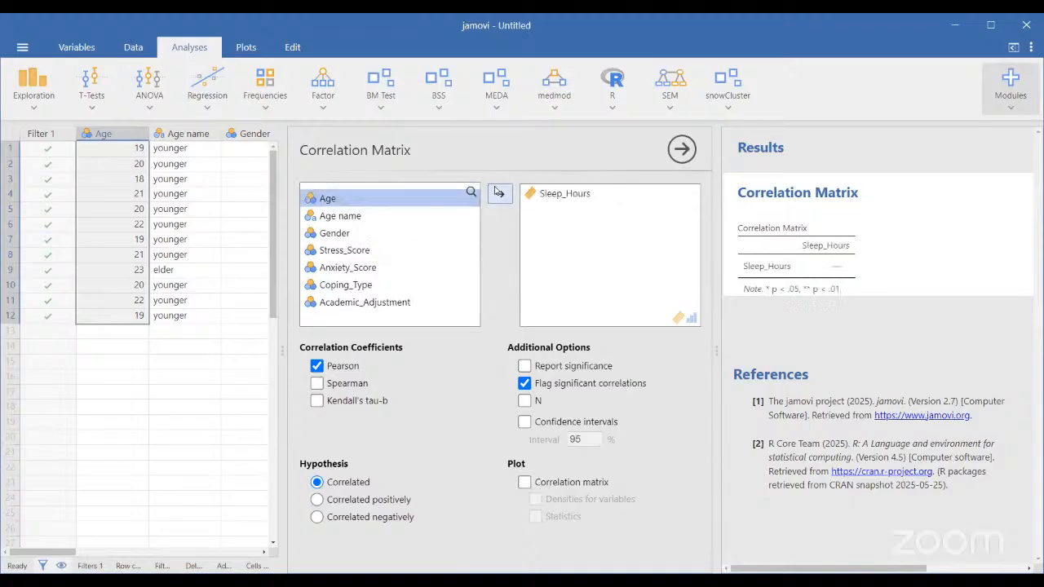
left_click(388, 226)
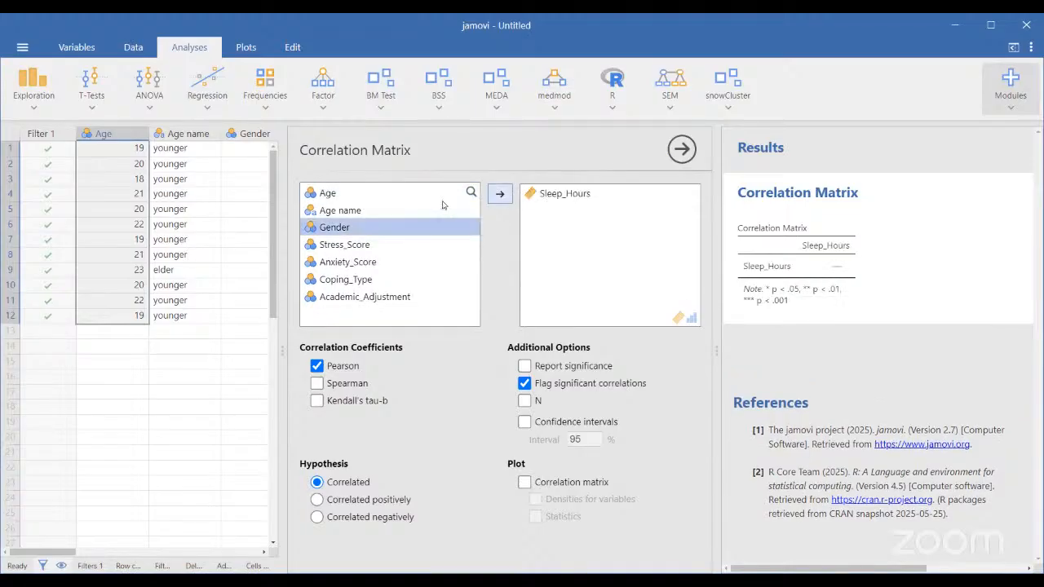
left_click(341, 194)
left_click(500, 194)
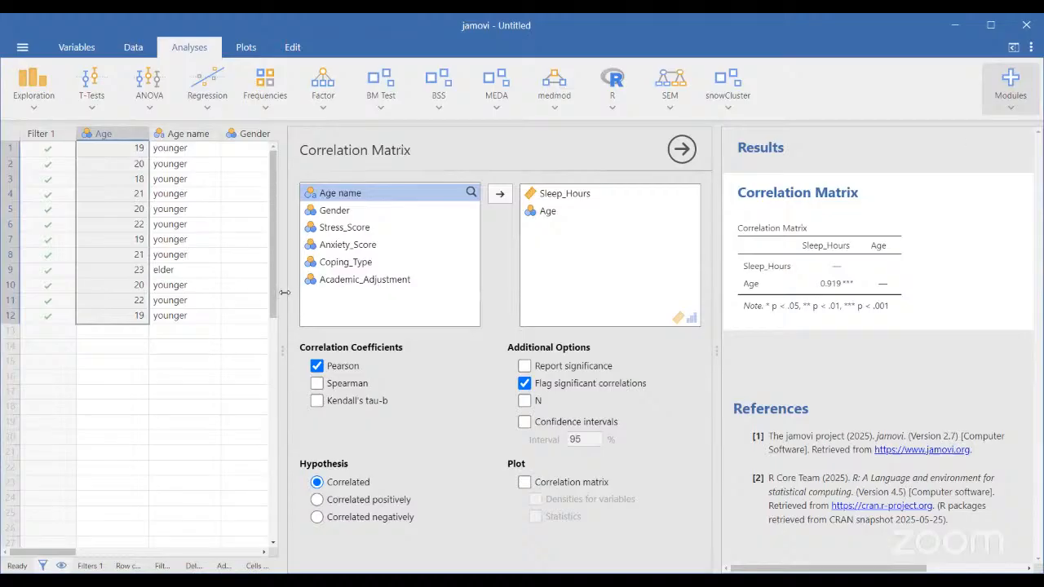
Step: Compare the data columns with the correlation results for Sleep_Hours and Age
left_click_drag(283, 291, 553, 299)
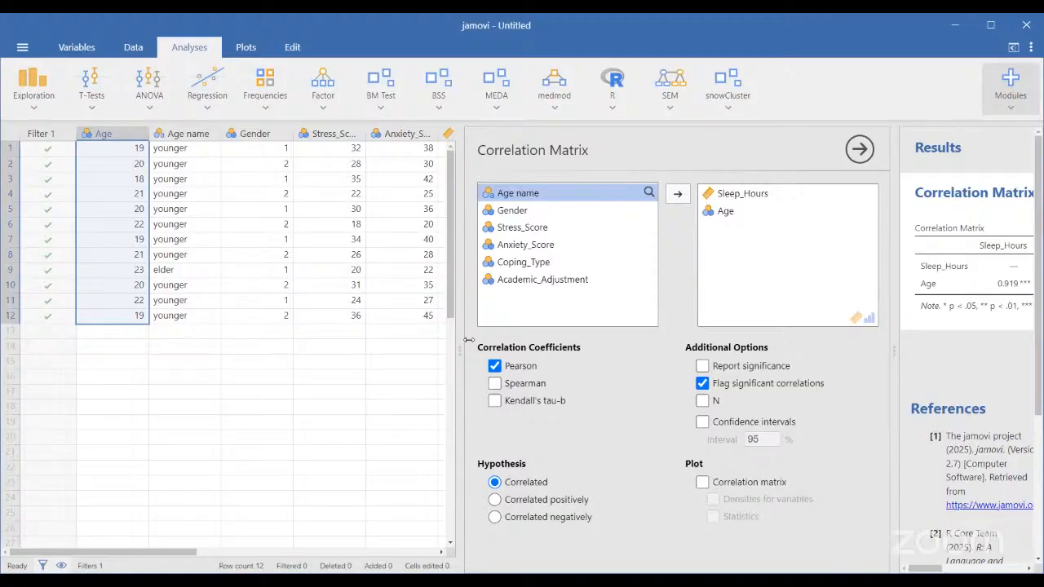
left_click_drag(464, 245, 707, 248)
left_click_drag(459, 274, 626, 277)
left_click_drag(461, 246, 595, 243)
left_click_drag(462, 243, 236, 242)
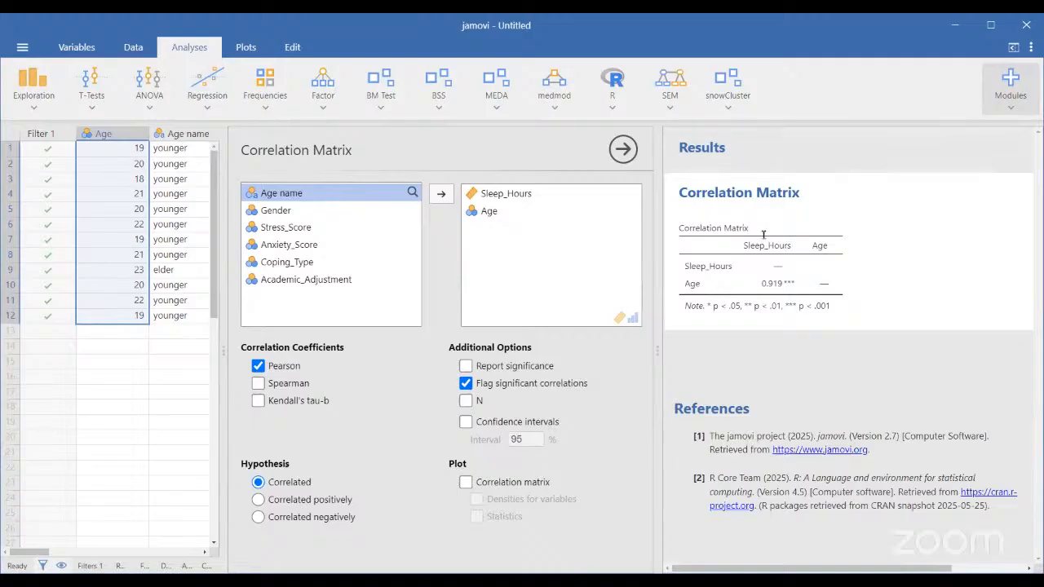
left_click(23, 47)
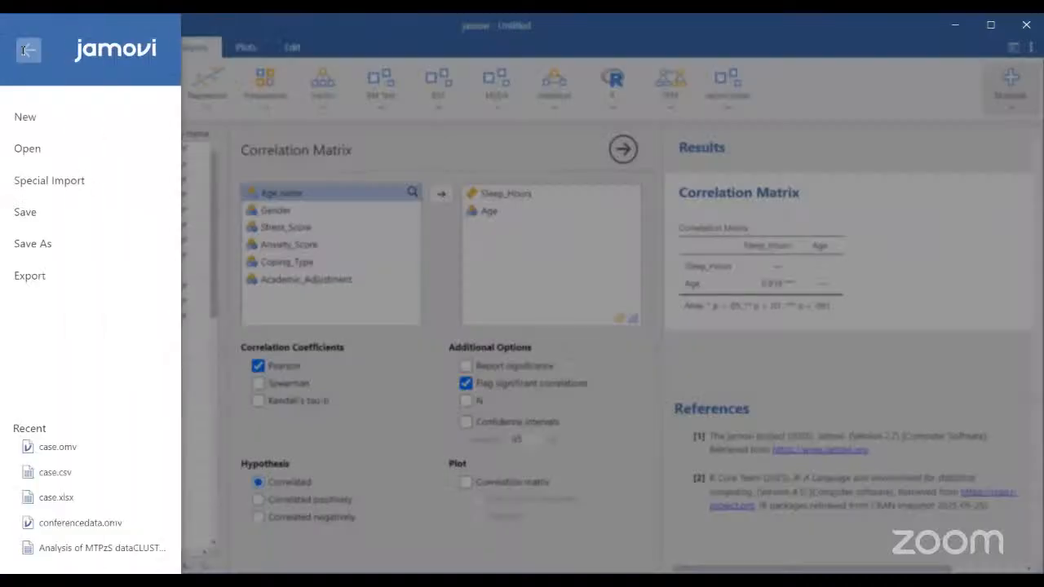
left_click(25, 211)
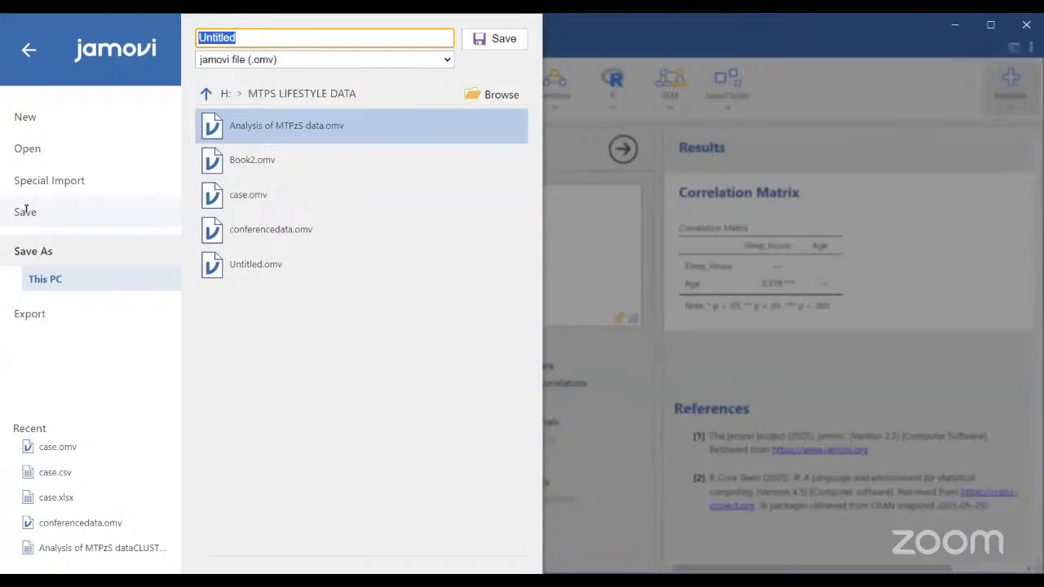
left_click(679, 171)
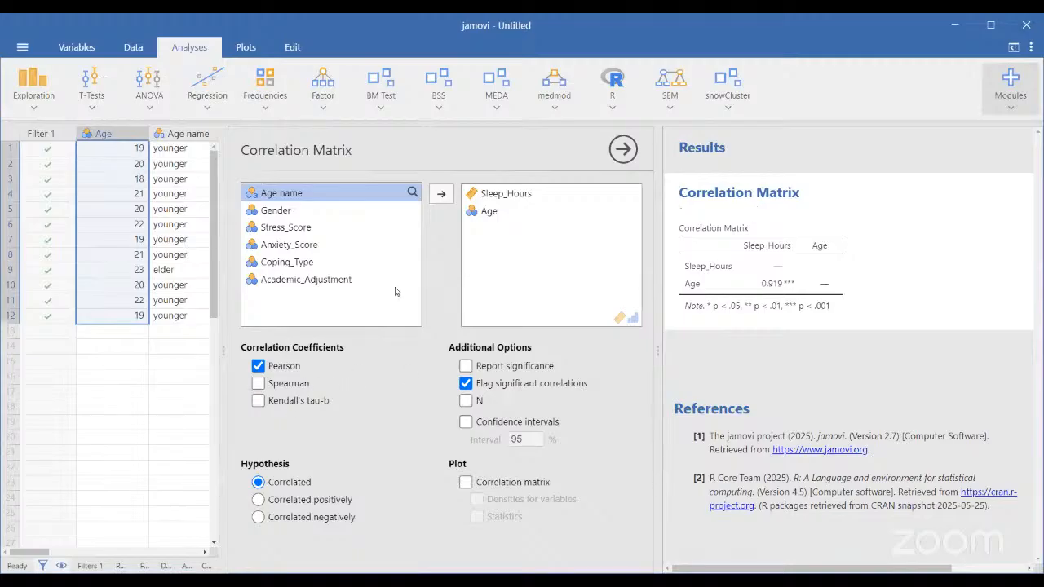
Step: Replace Sleep_Hours with Stress_Score in the correlation matrix
left_click(496, 191)
left_click(440, 193)
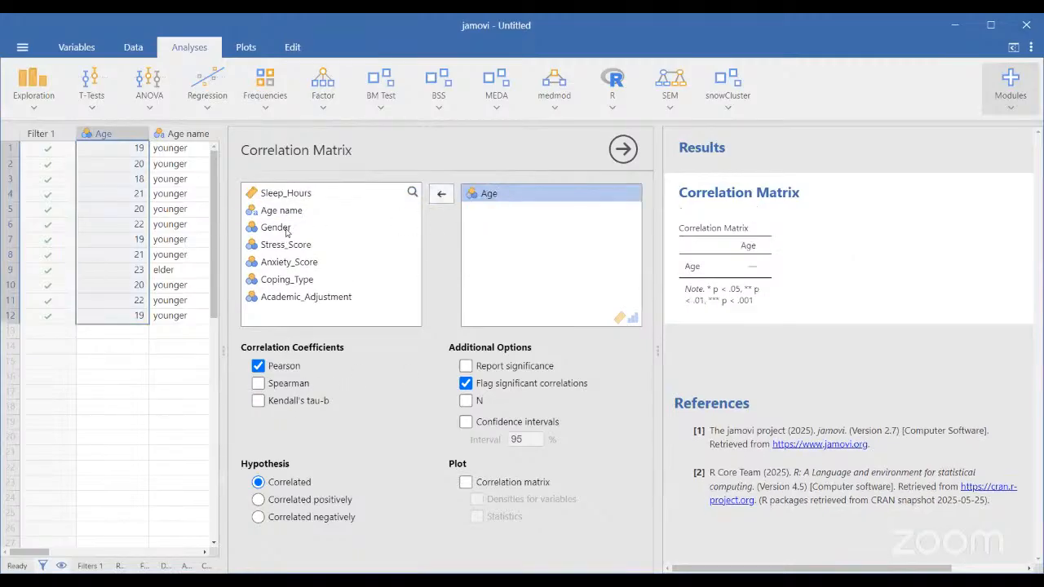
left_click(269, 244)
left_click(439, 196)
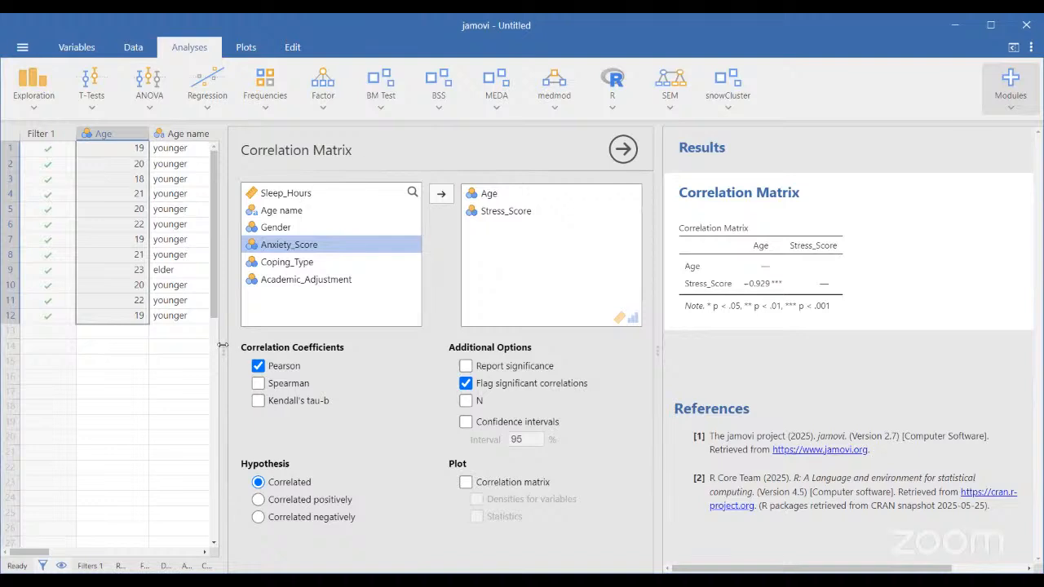
Step: Remove Age and Stress_Score from the correlation matrix variables
left_click_drag(227, 349, 454, 347)
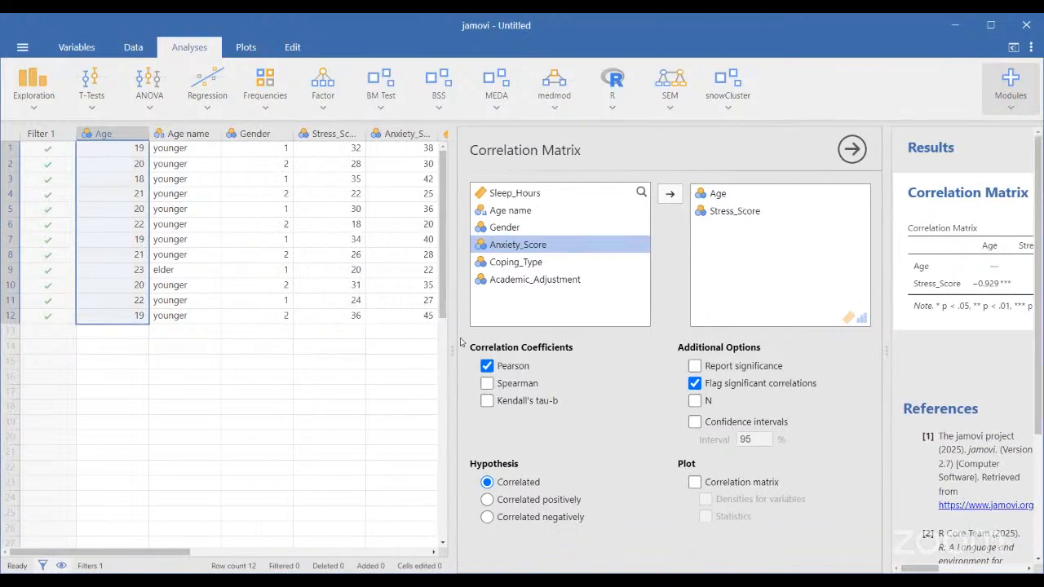
mouse_move(189, 553)
left_mouse_down()
mouse_move(214, 552)
mouse_move(195, 553)
left_mouse_up()
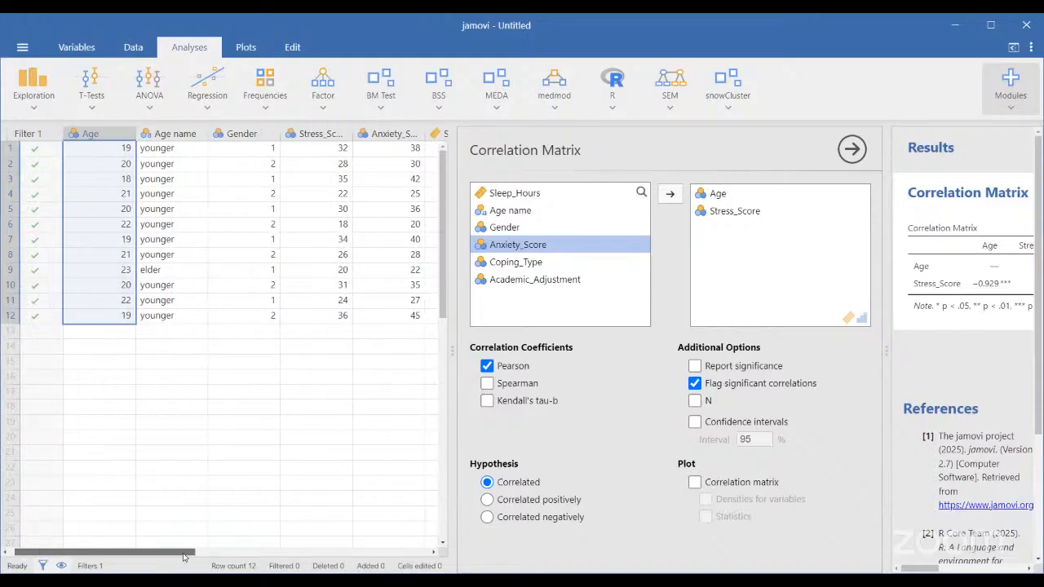
left_click(748, 212)
left_click(717, 193, "shift")
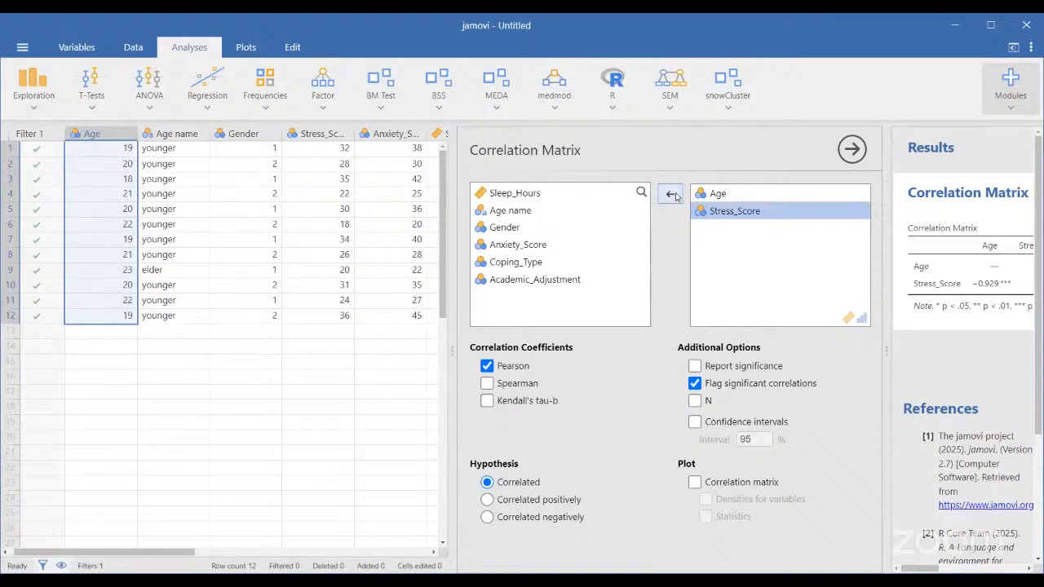
left_click(672, 195)
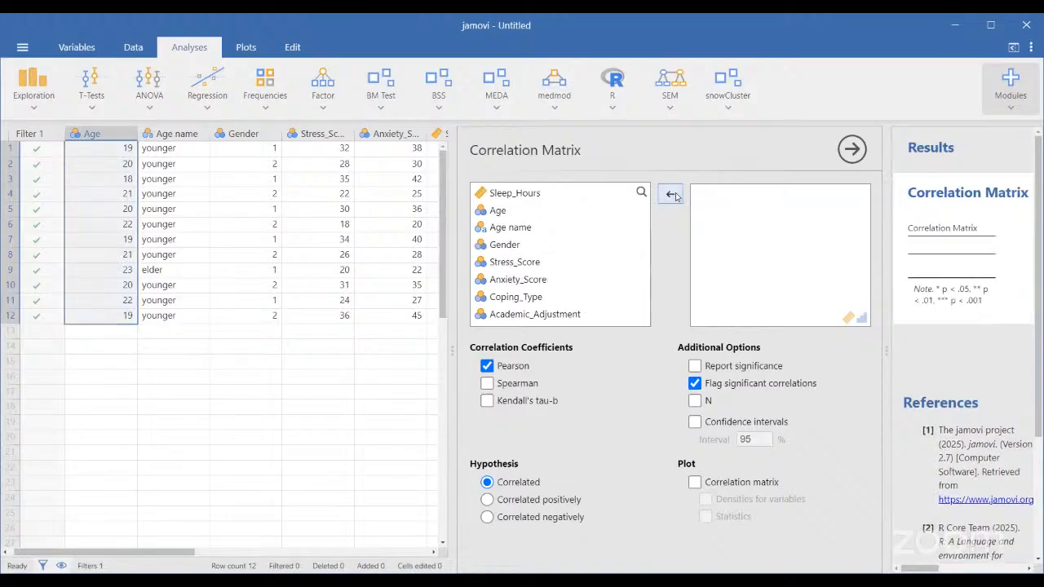
Step: Browse the data columns through Anxiety_Score, Sleep_Hours and Coping_Type to check their values and types
left_click_drag(453, 285, 581, 289)
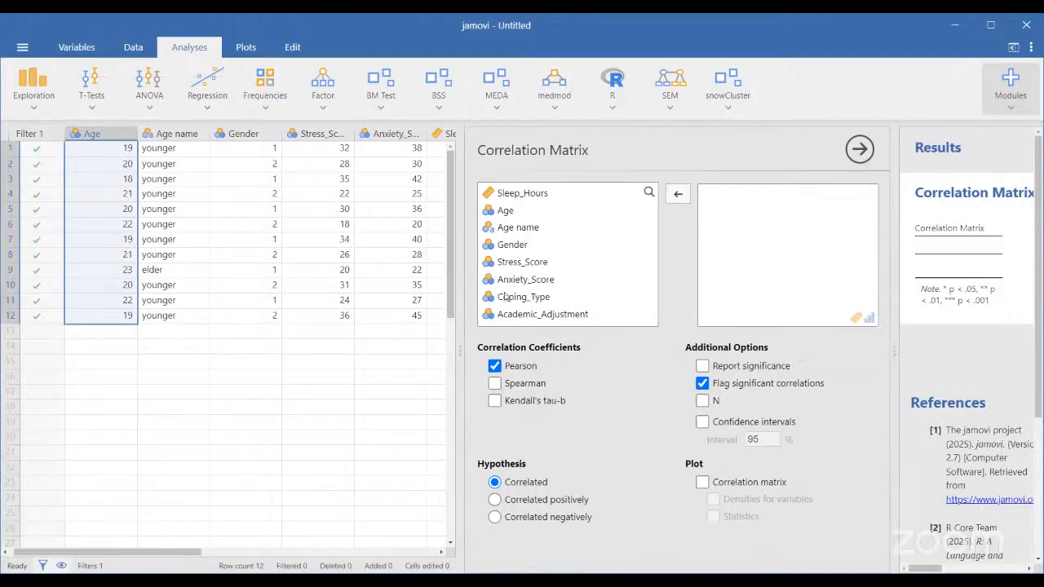
left_click(408, 137)
key("Right")
key("Right")
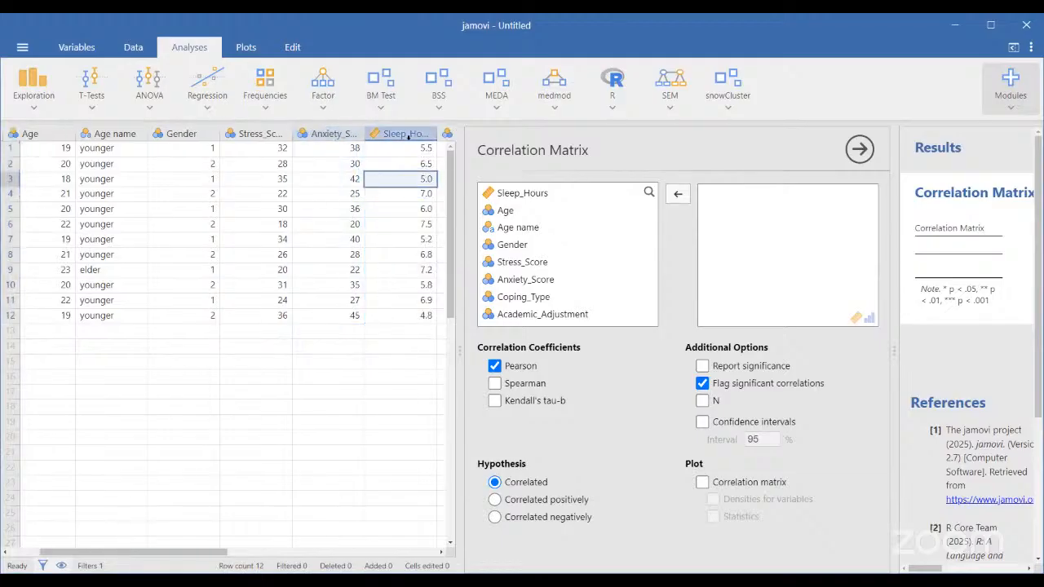
key("Left")
key("Left")
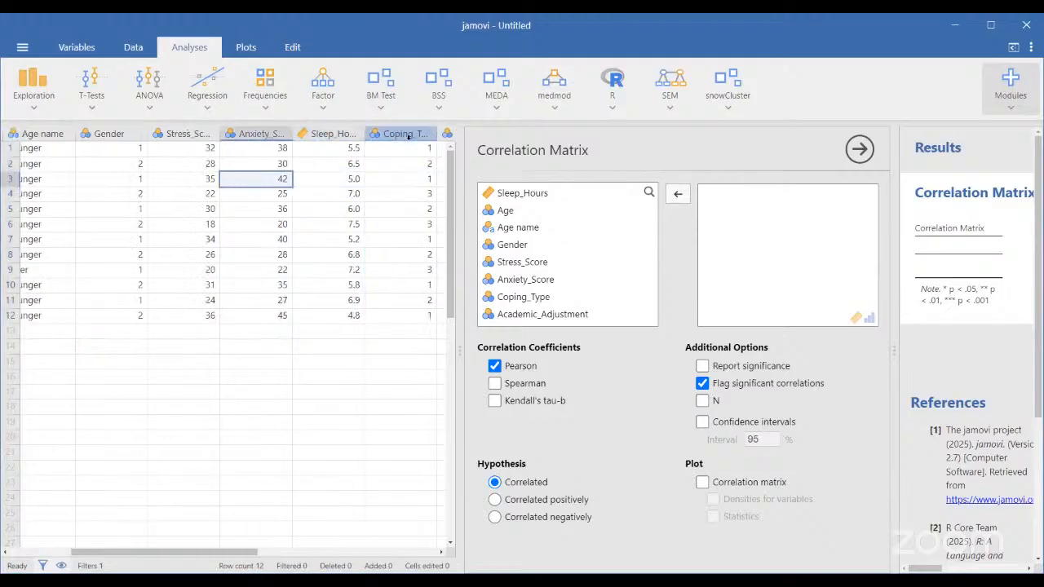
key("Up")
key("Up")
Step: Open the Anxiety_Score variable's settings and review its available measure types
left_click(272, 136)
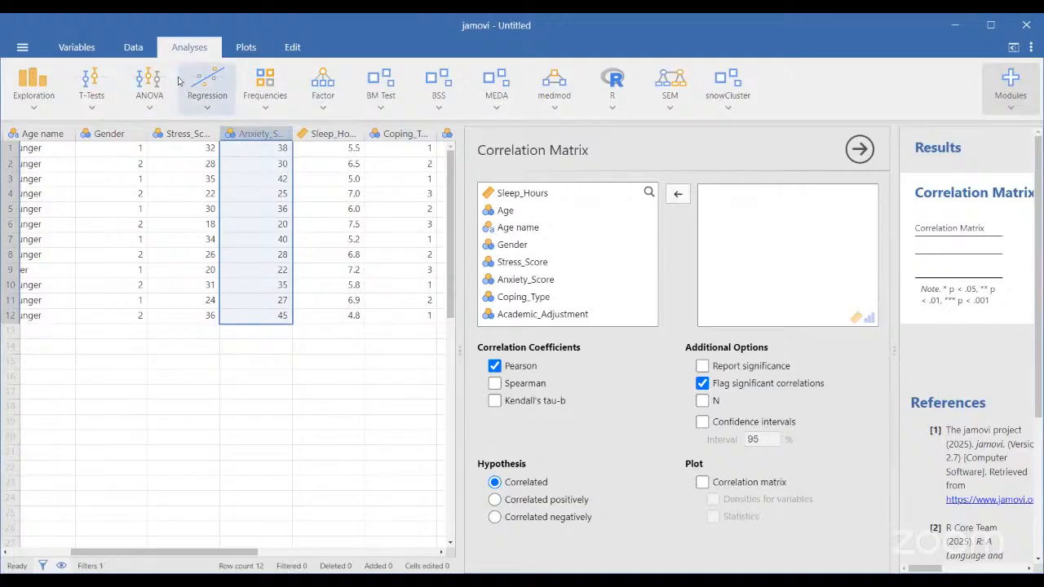
left_click(135, 48)
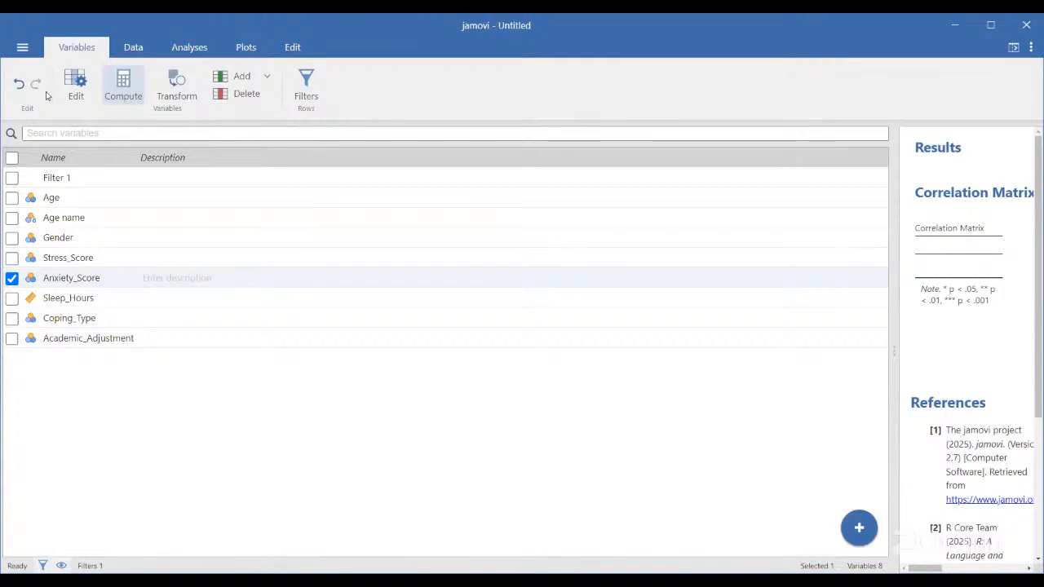
left_click(76, 86)
left_click(460, 202)
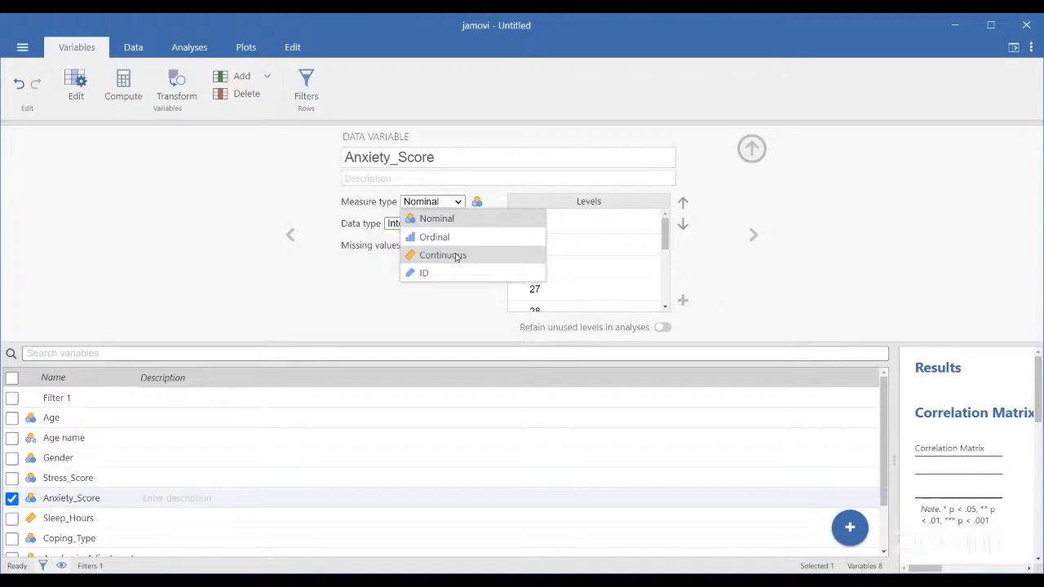
left_click(203, 215)
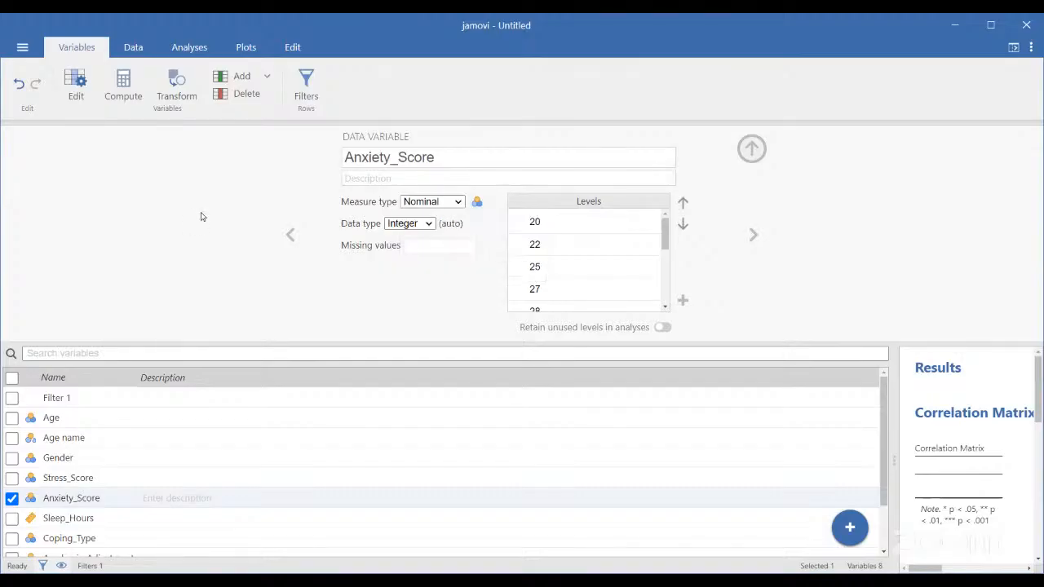
Step: Compare the Anxiety_Score and Sleep_Hours columns in the data sheet, checking their values and measure type icons
left_click(174, 50)
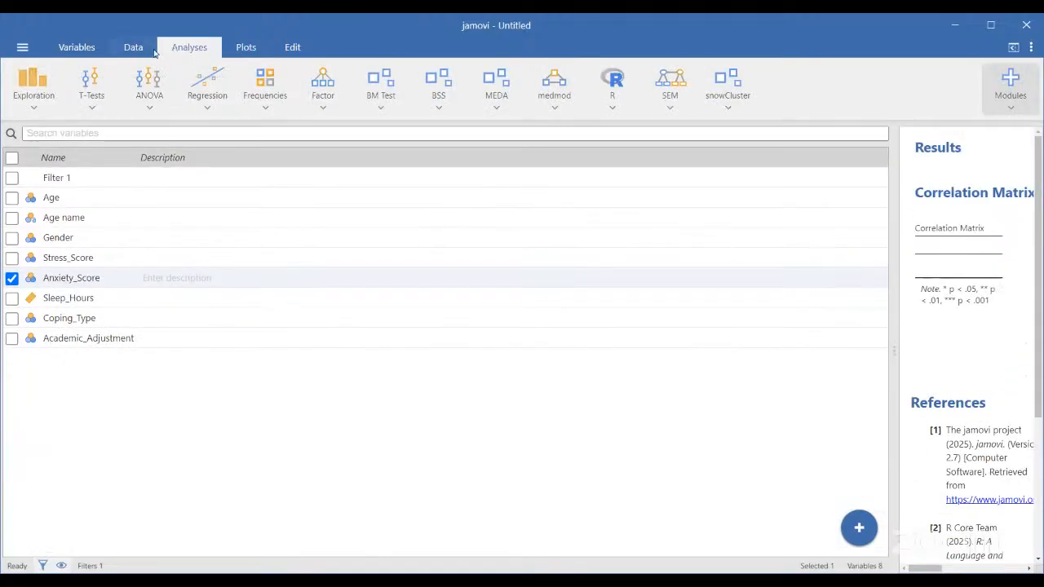
left_click(150, 52)
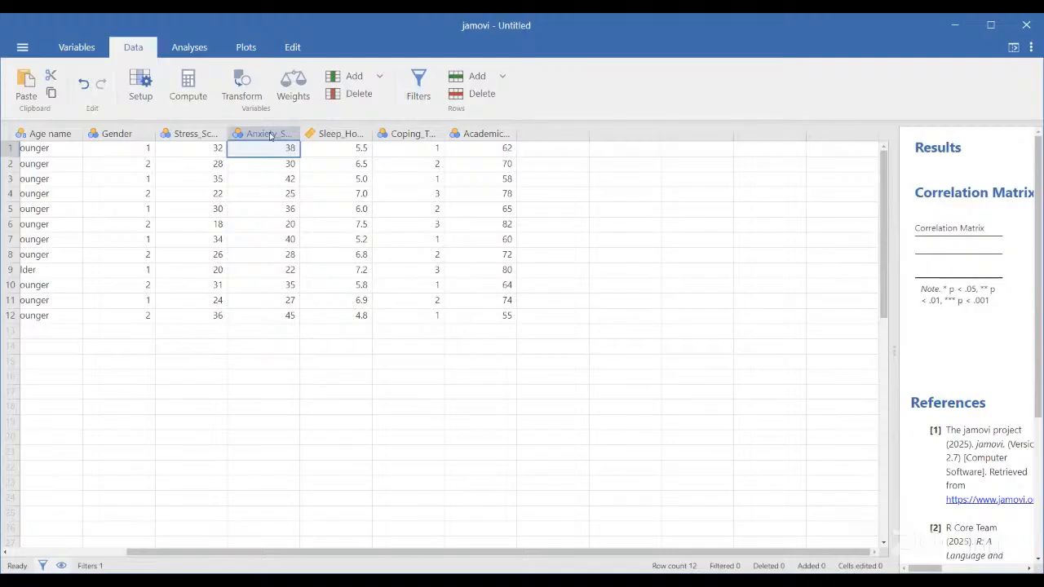
left_click(343, 133)
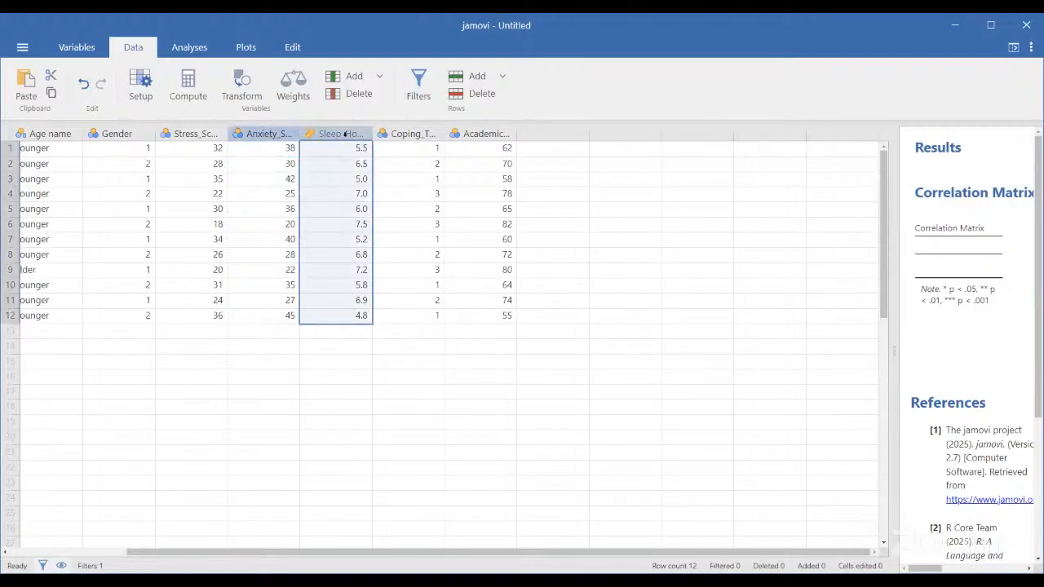
left_click(275, 133)
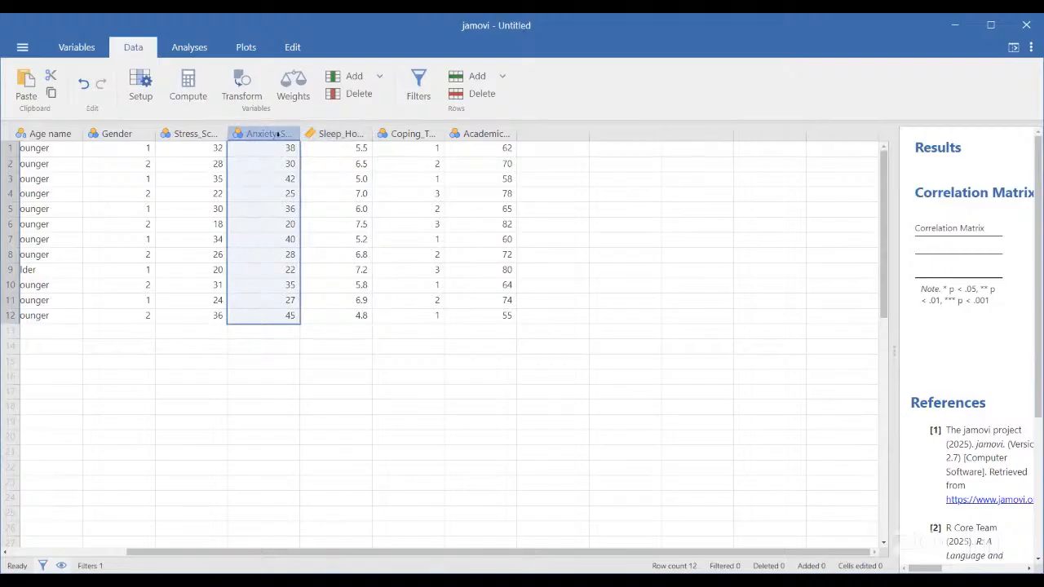
Step: Set the measure type of the Anxiety_Score variable to Continuous
left_click(77, 48)
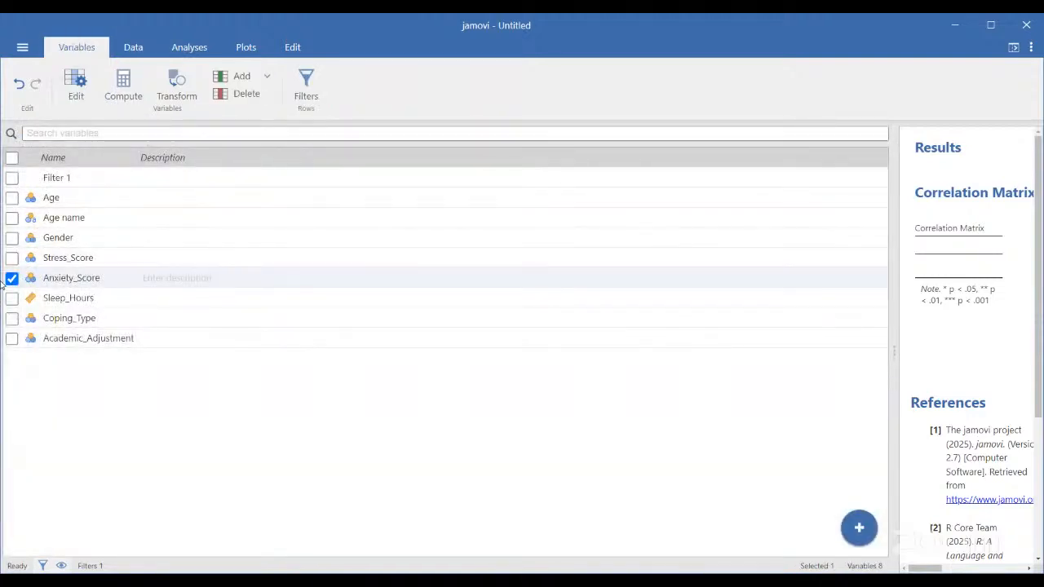
left_click(74, 91)
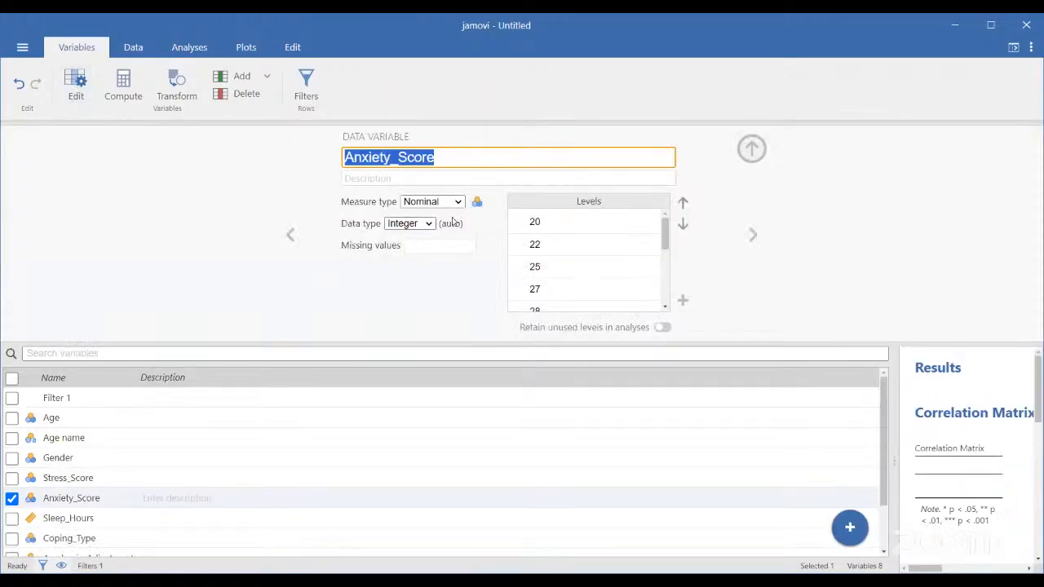
left_click(457, 202)
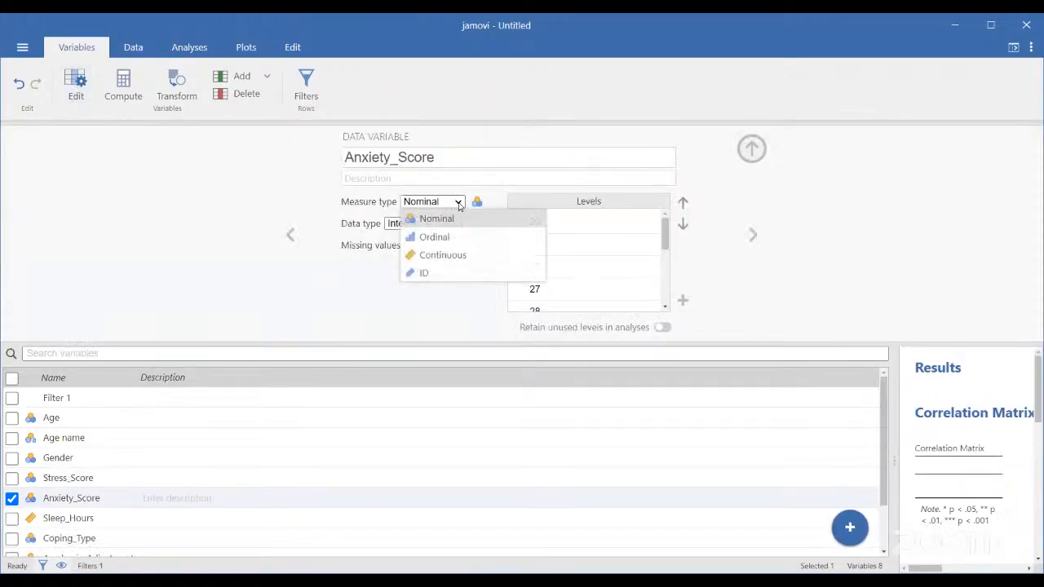
left_click(443, 255)
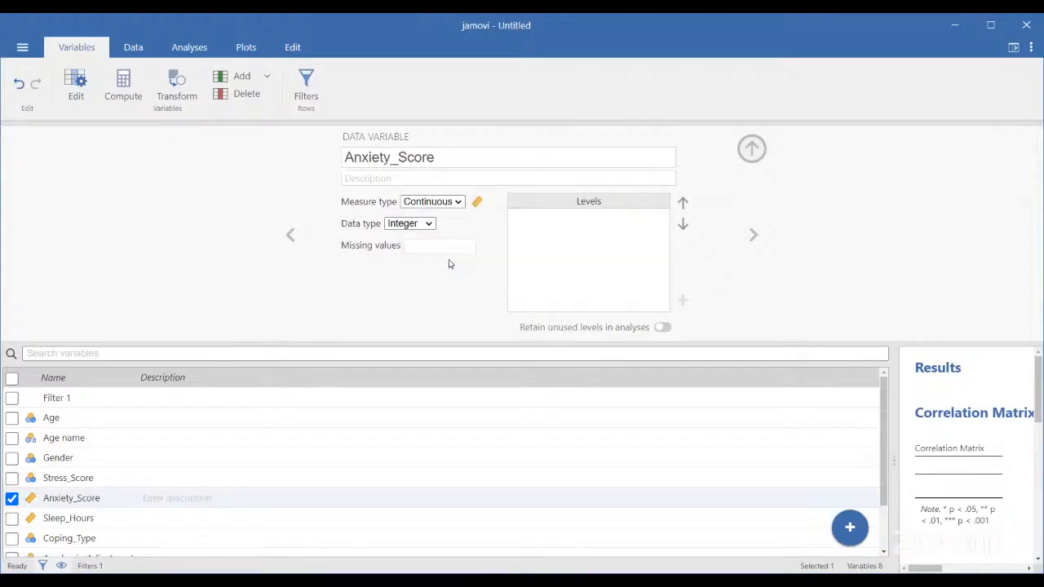
Step: Create a new correlation matrix analysis with Anxiety_Score and Sleep_Hours as its variables
left_click(190, 51)
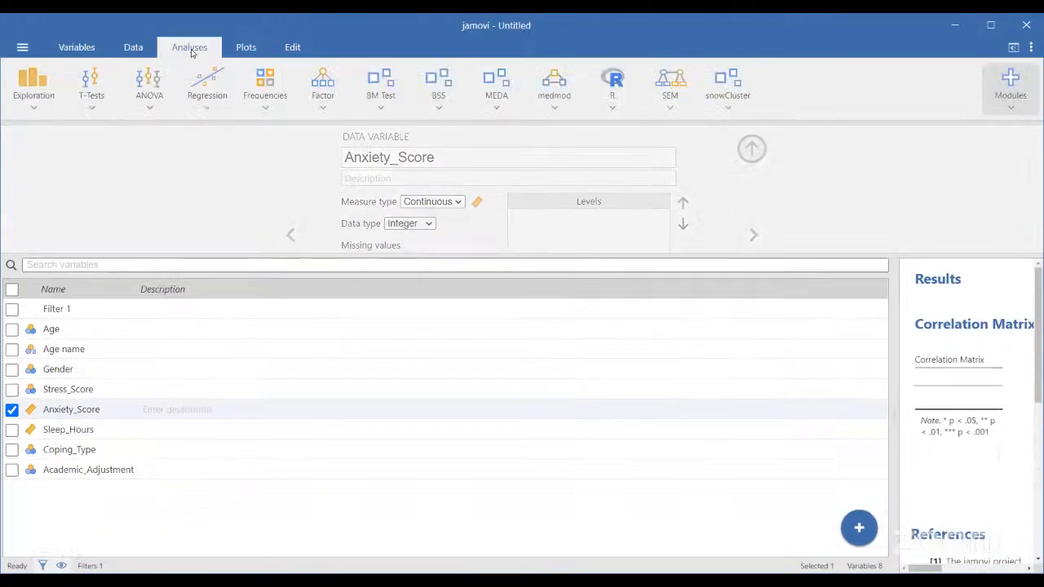
left_click(206, 84)
left_click(225, 132)
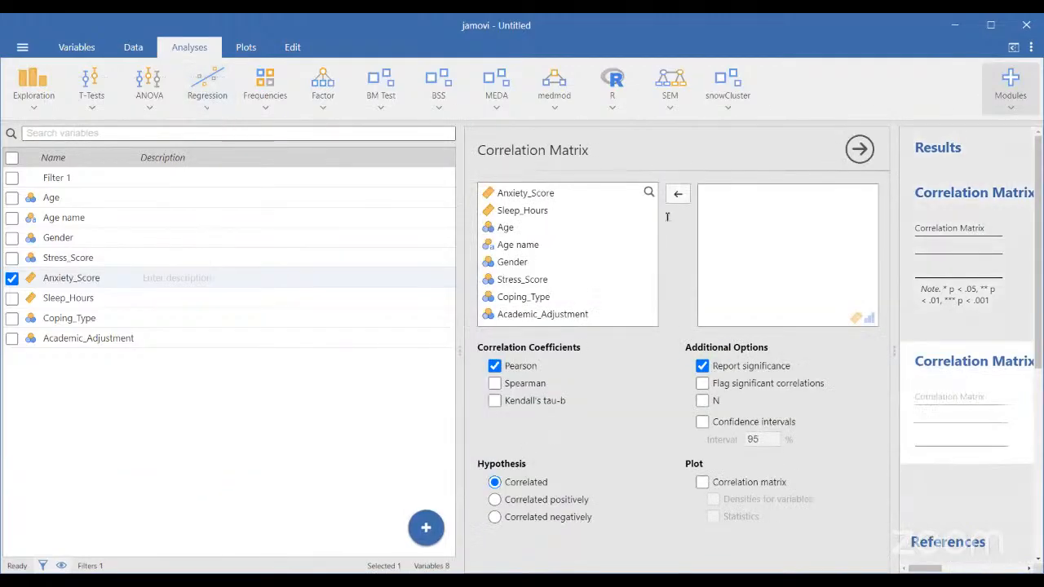
left_click(526, 192)
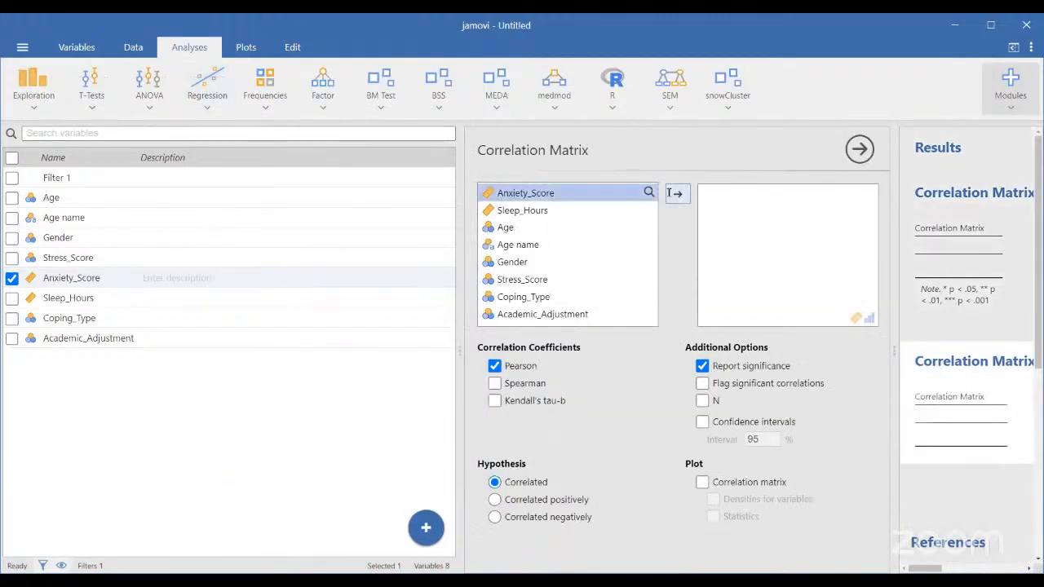
left_click(678, 193)
left_click(678, 194)
Step: Flag significant correlations, turn off reporting of significance, and widen the results area to show the full correlation matrix
left_click(703, 383)
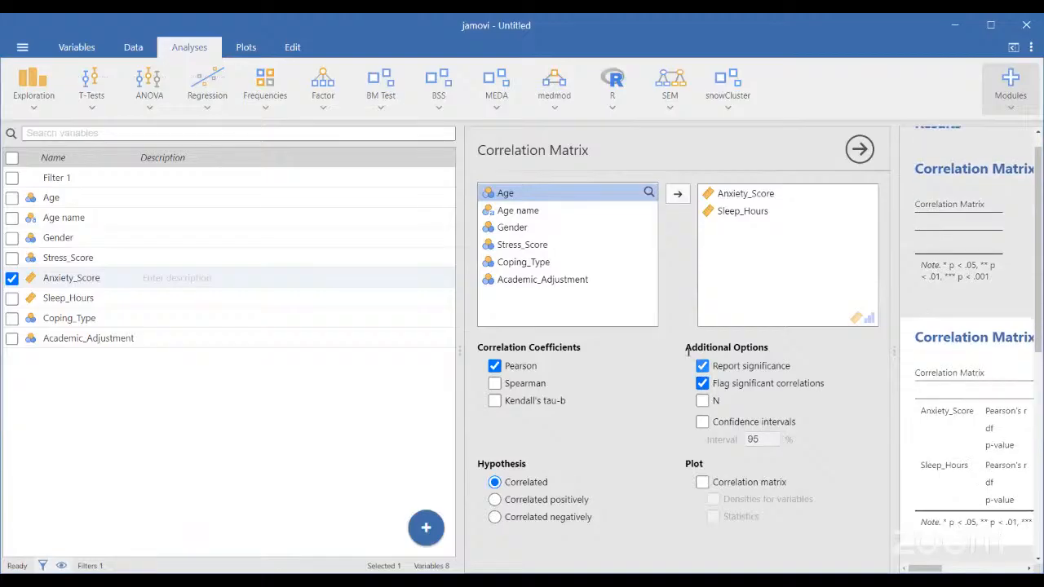
left_click(702, 365)
left_click(455, 289)
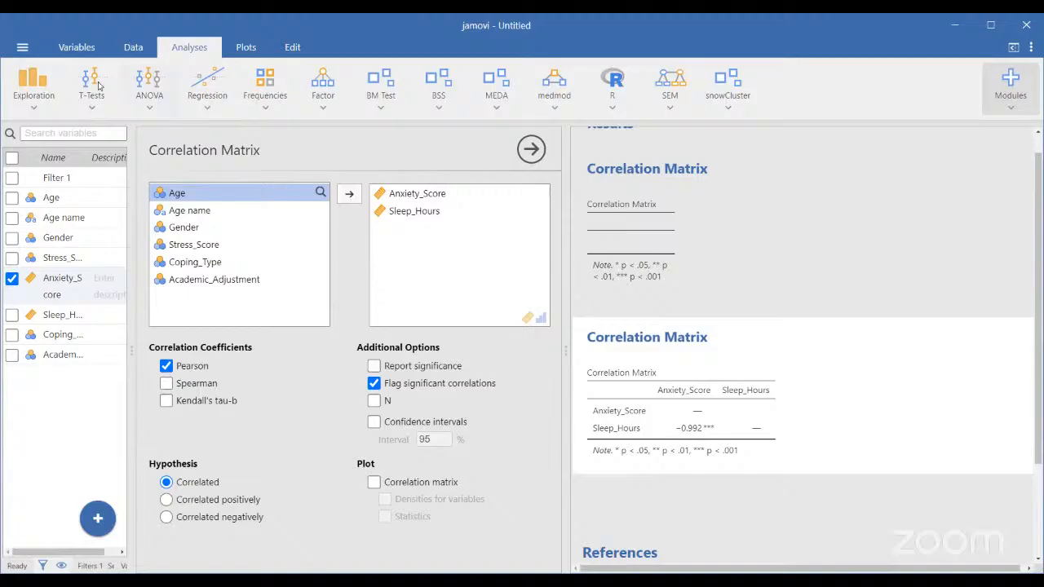
Step: Save the project as a jamovi file named fa in the MTPS LIFESTYLE DATA folder
left_click(24, 47)
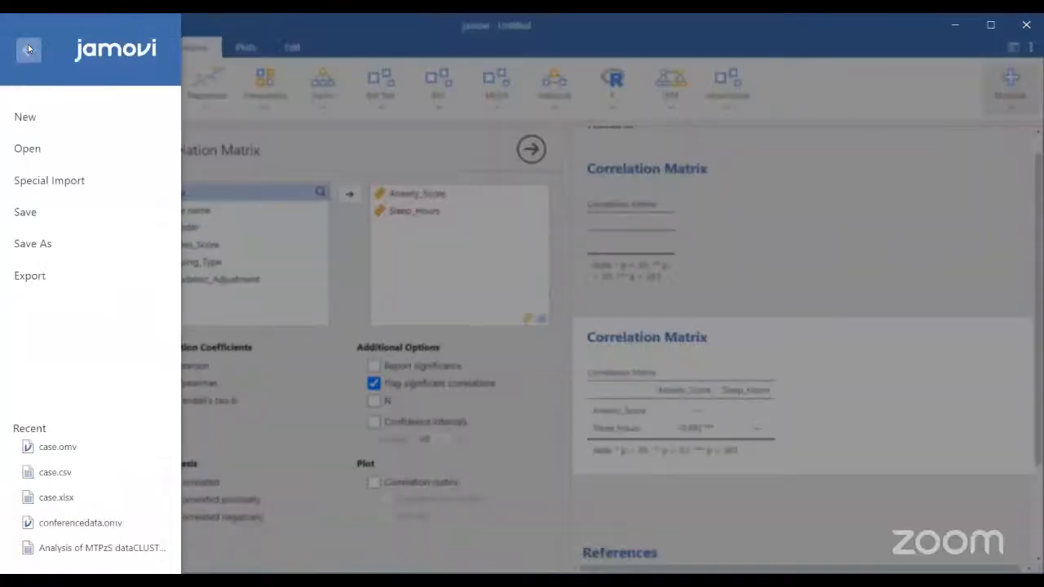
left_click(22, 215)
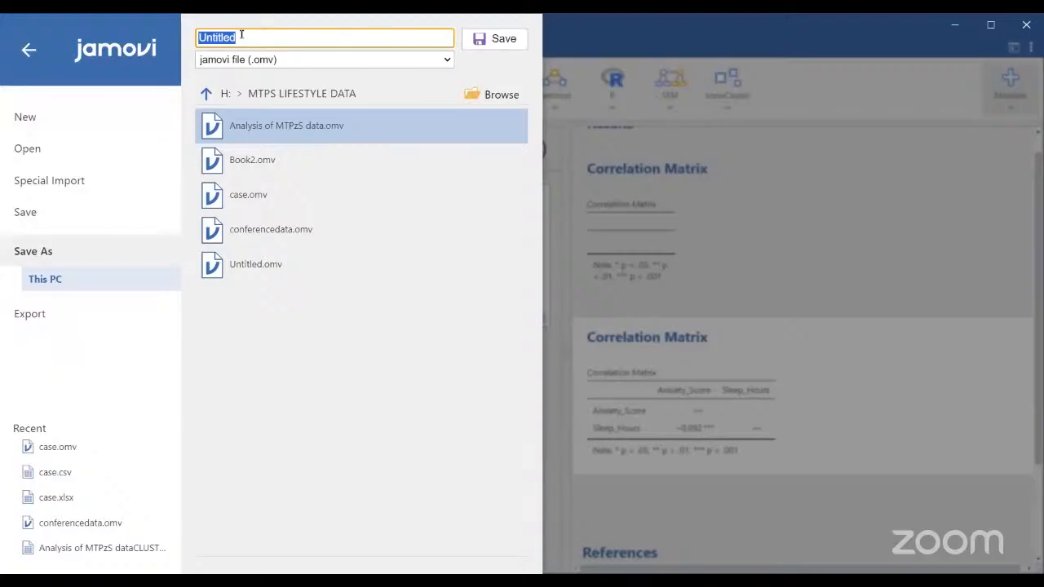
left_click(254, 35)
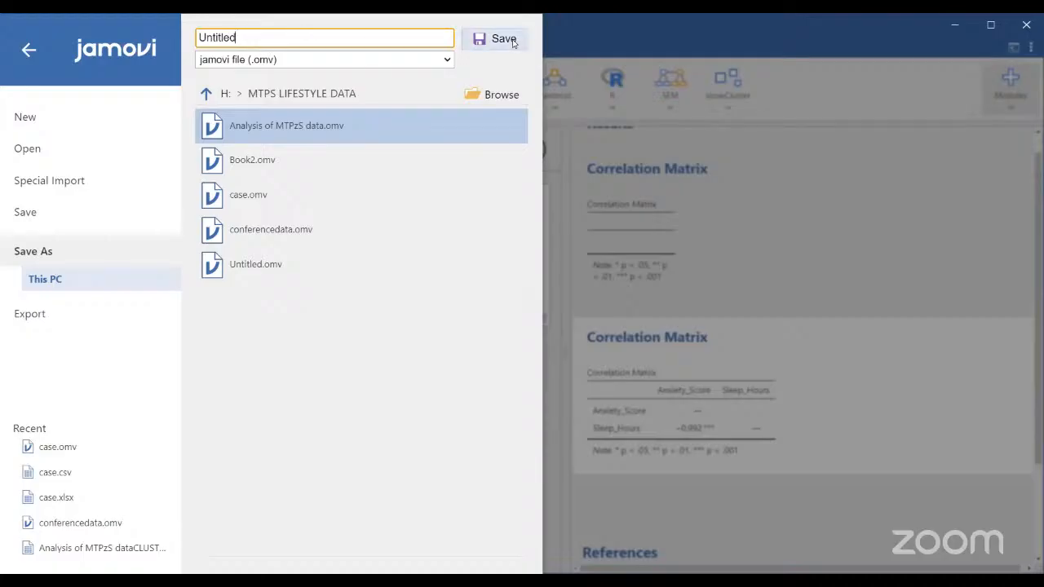
left_click(486, 105)
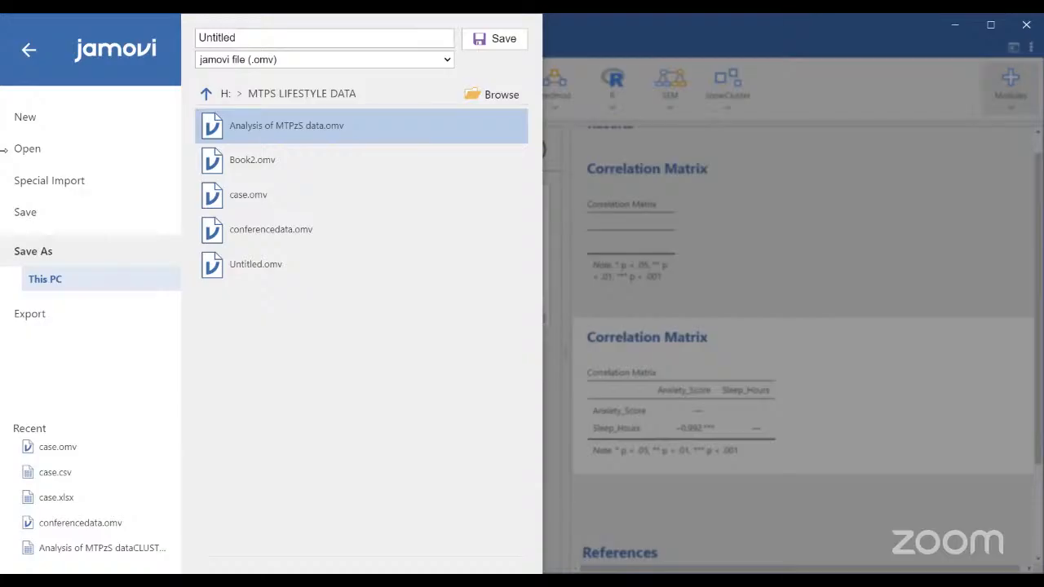
key("ctrl+a")
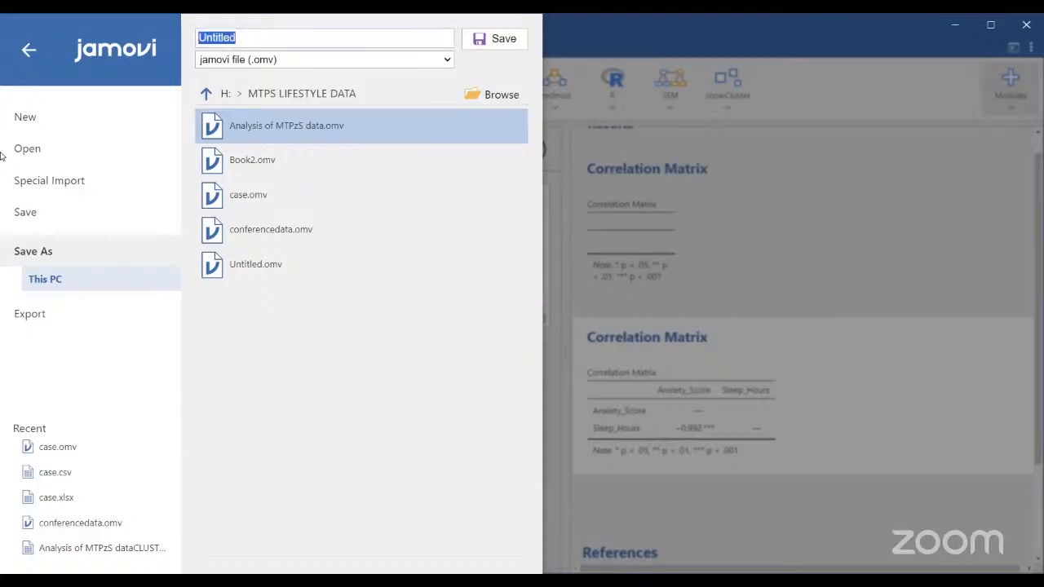
type("fa")
left_click(506, 43)
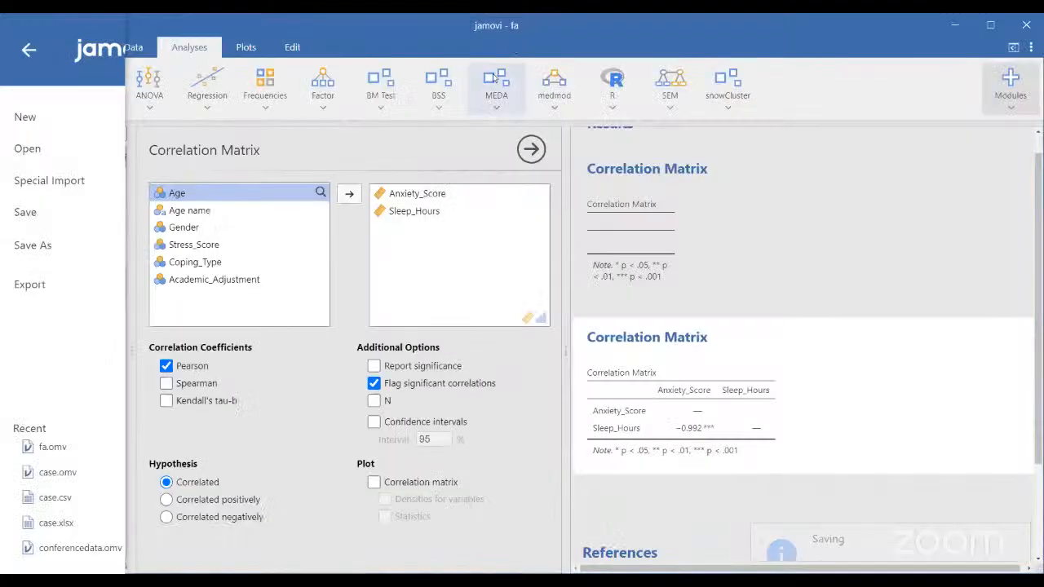
Step: Reopen the saved fa file in a maximized window and open the Anxiety_Score and Sleep_Hours correlation matrix from the results
left_click(23, 55)
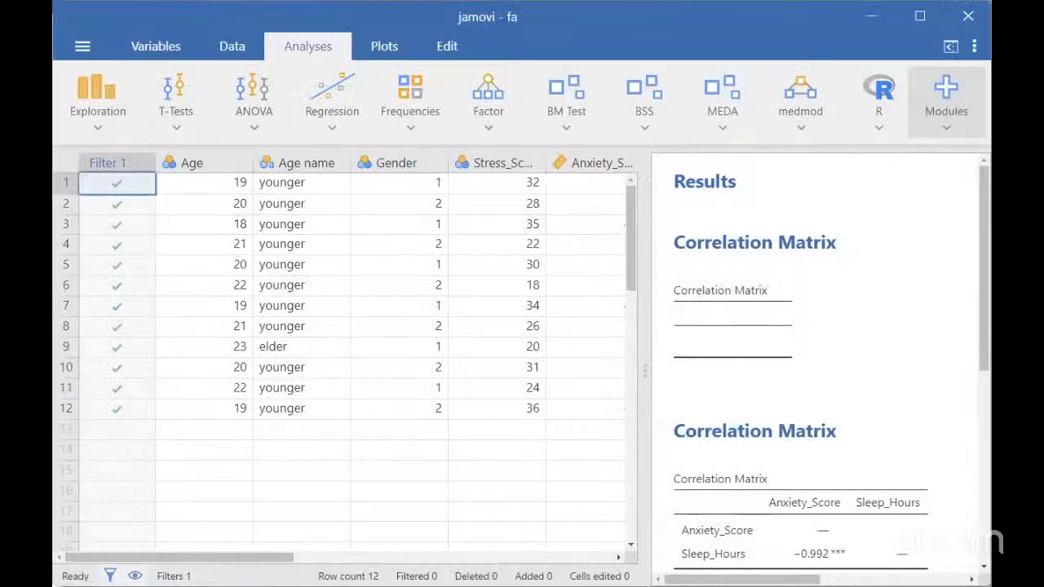
key("super+Up")
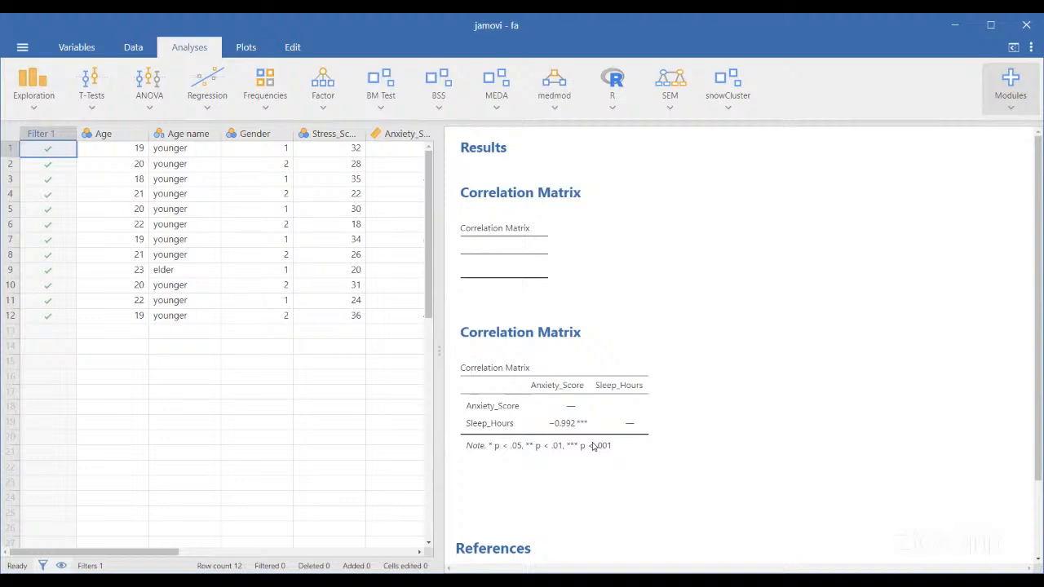
scroll(594, 447, "down", 2)
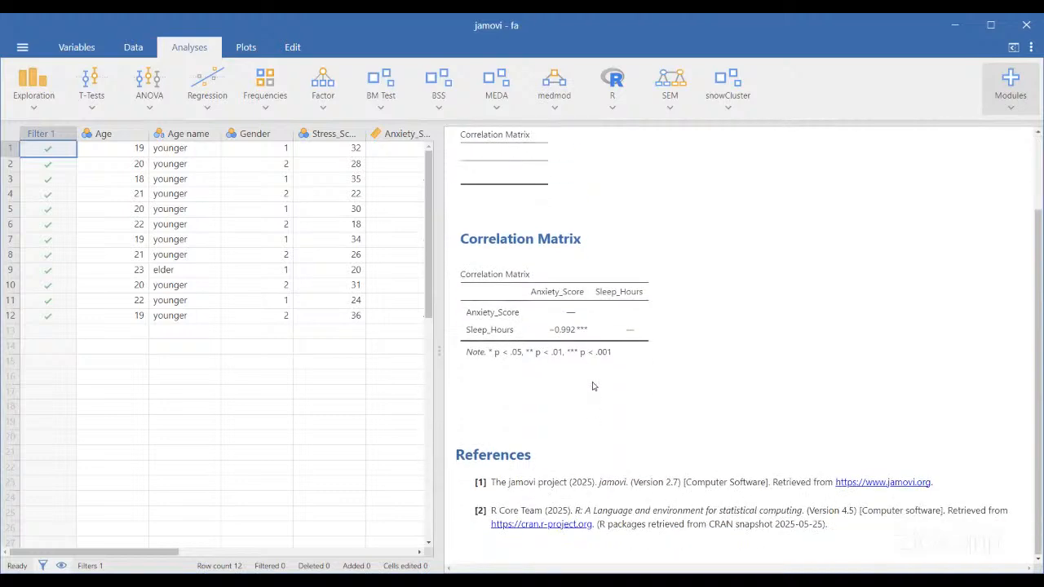
left_click(597, 316)
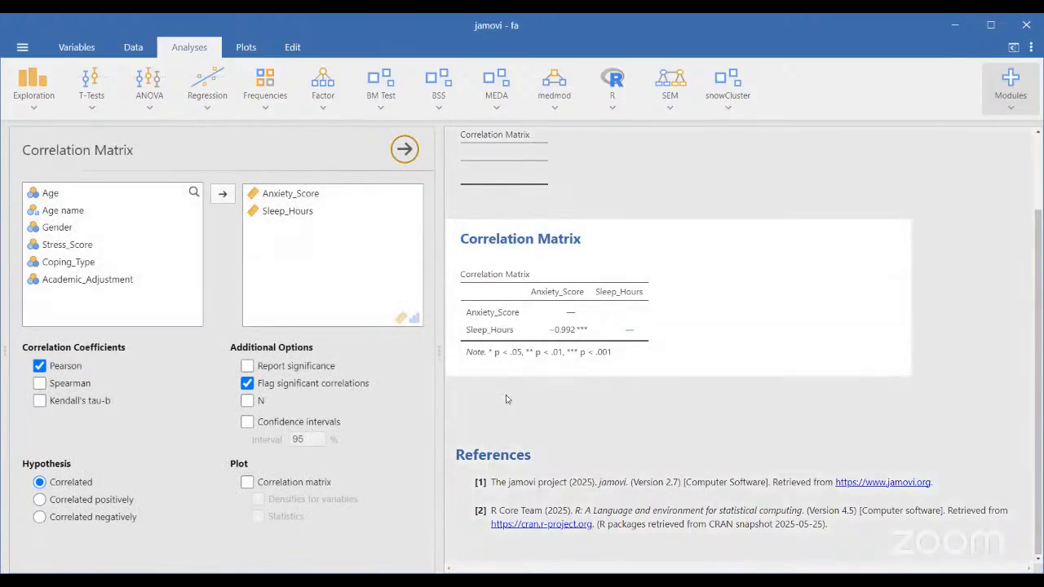
Step: Review the copy, duplicate, export and remove options available for the correlation matrix analysis
right_click(711, 237)
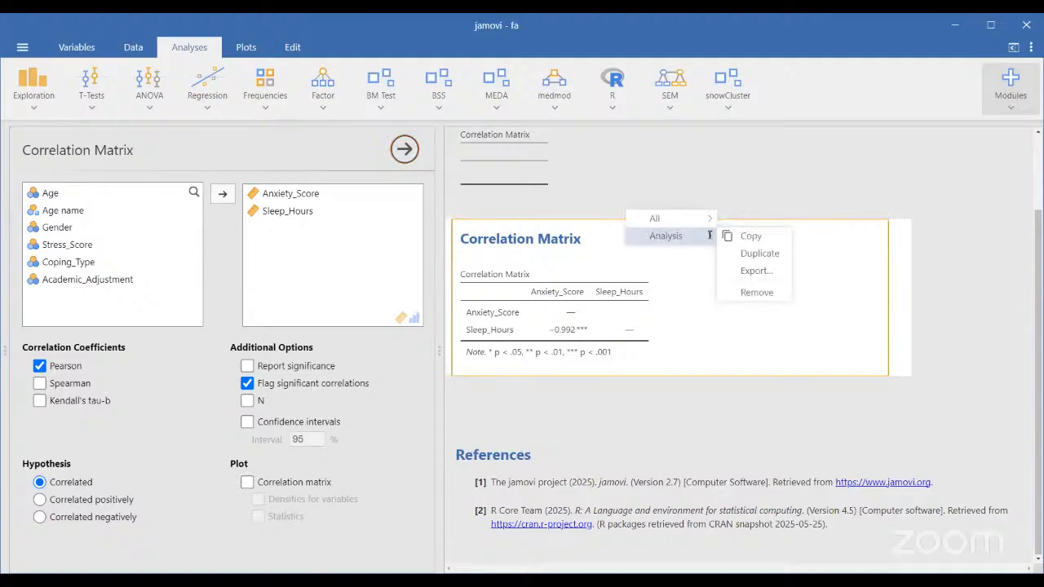
right_click(683, 240)
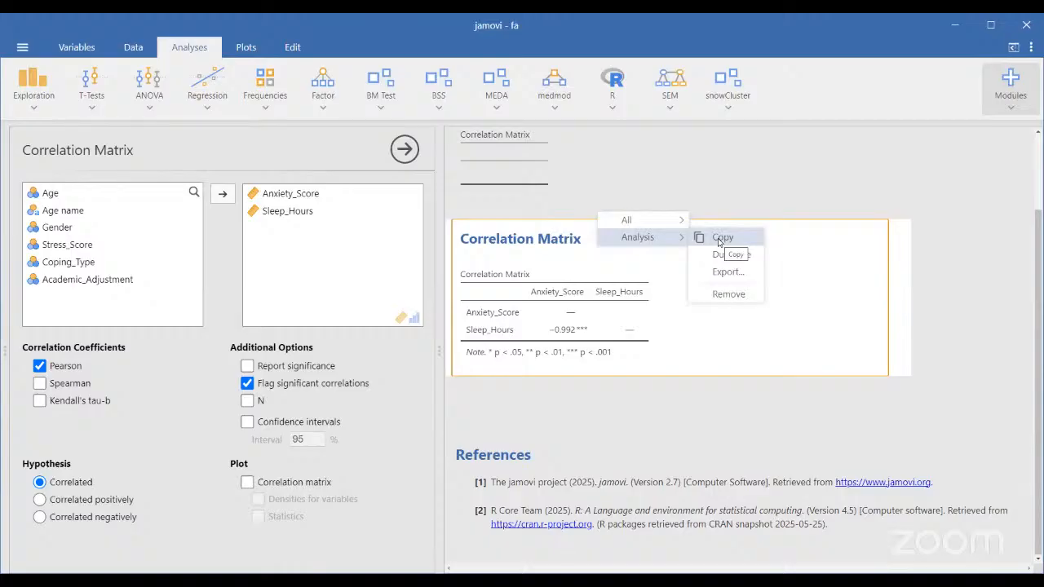
left_click(681, 311)
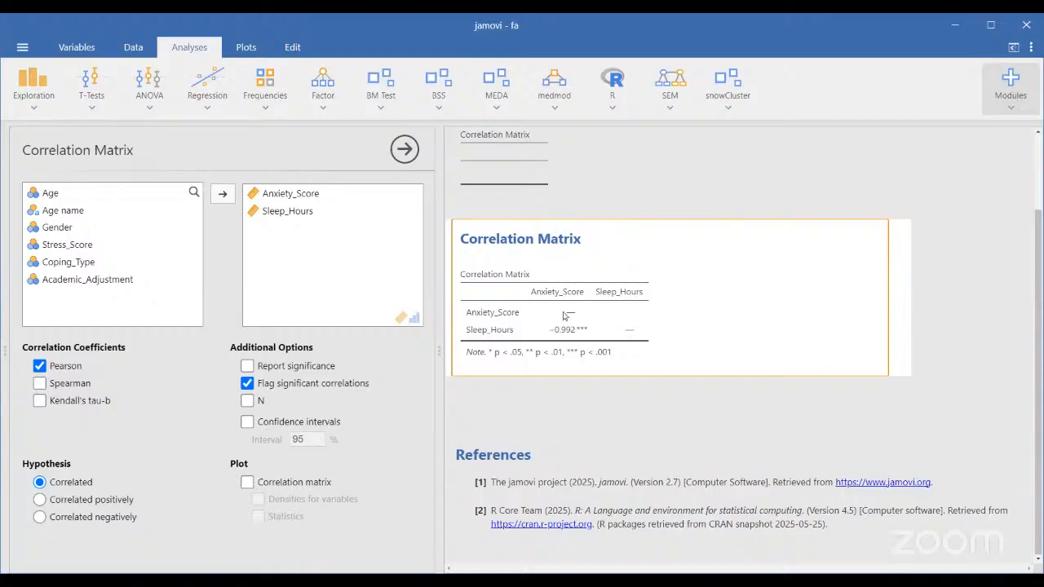
Step: Show the data sheet and widen it to view all columns through Academic_Adjustment next to the results
left_click(438, 243)
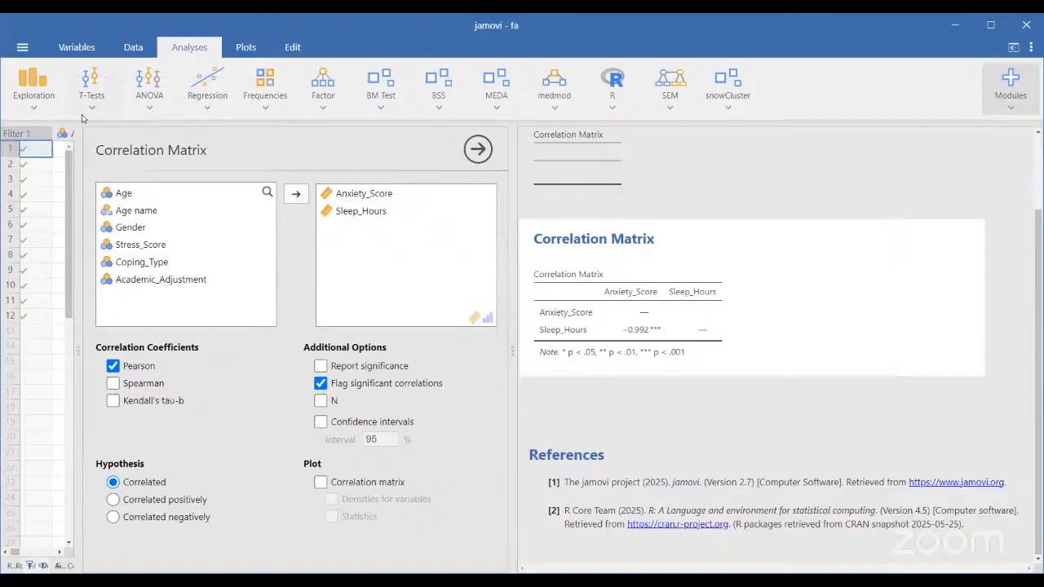
left_click(132, 47)
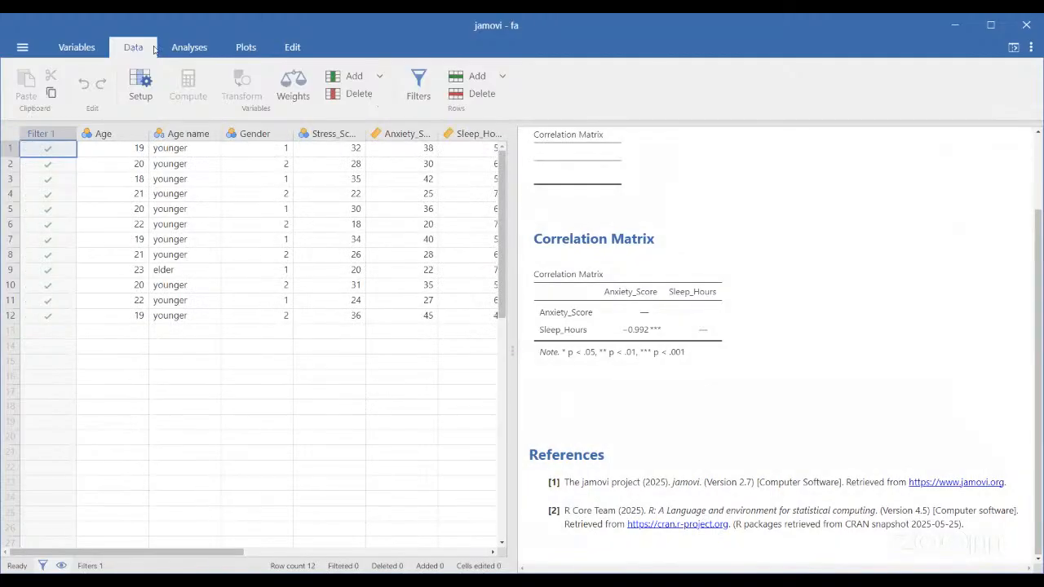
left_click_drag(518, 317, 694, 314)
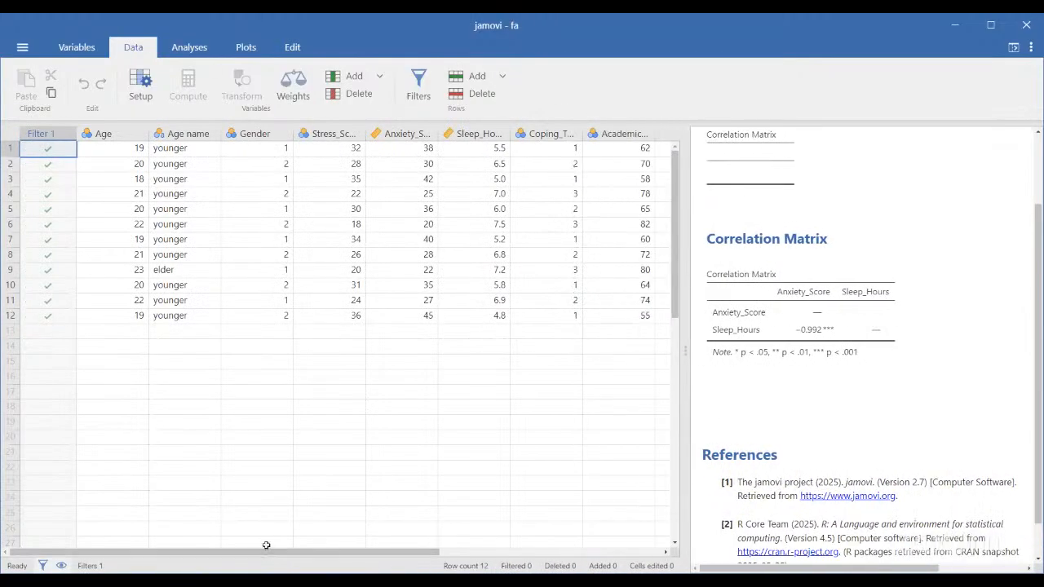
left_click_drag(264, 557, 272, 533)
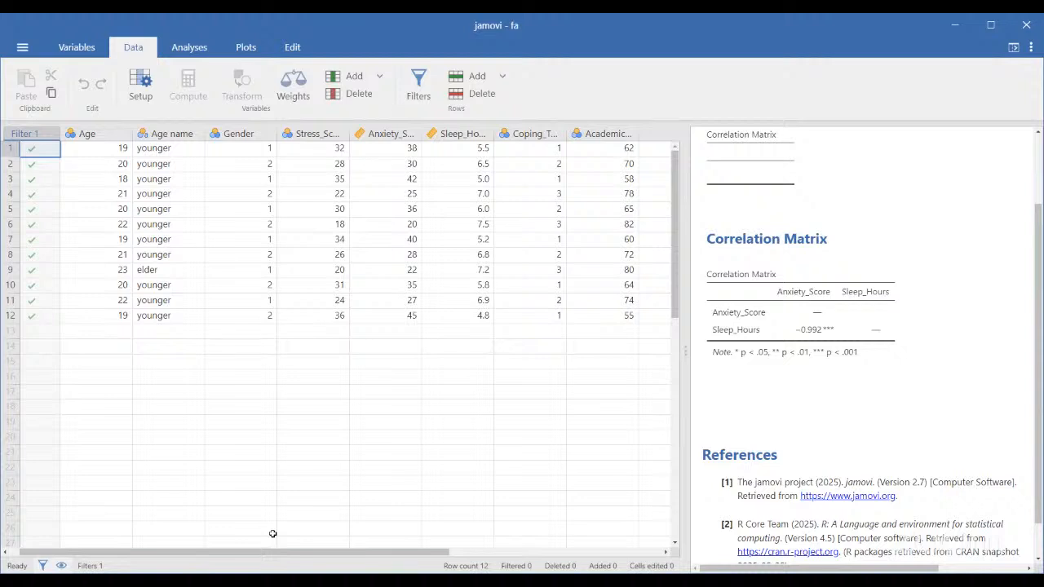
left_click(310, 438)
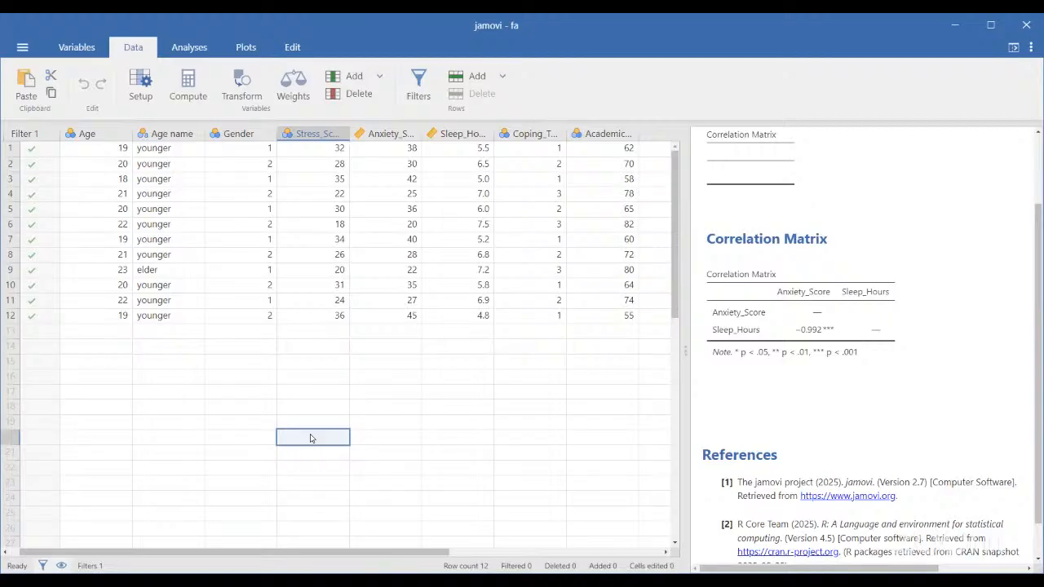
Step: Reopen the correlation matrix options beside a widened data sheet and inspect the columns back toward Age name
left_click(806, 339)
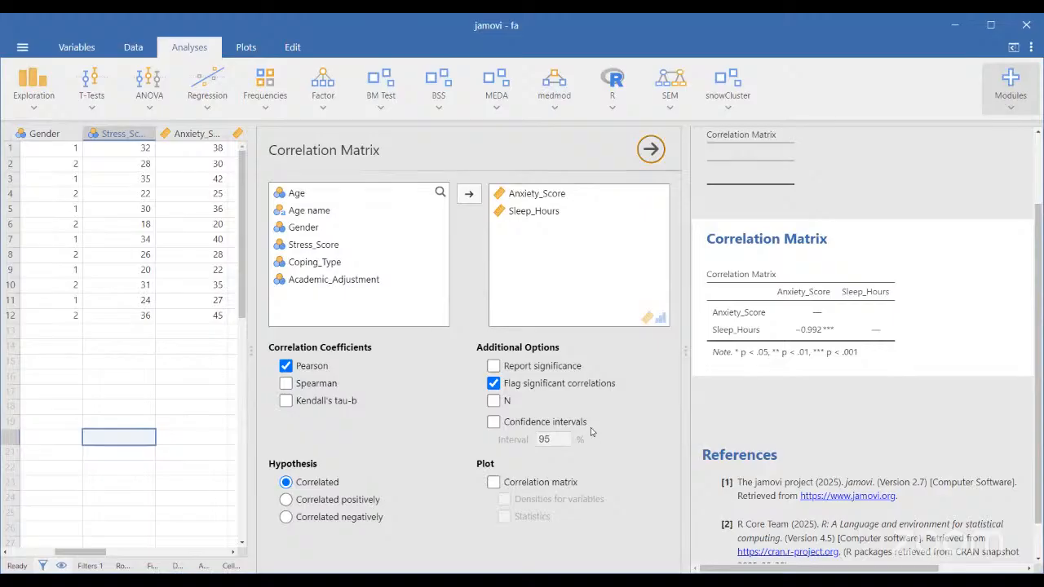
left_click_drag(275, 327, 451, 340)
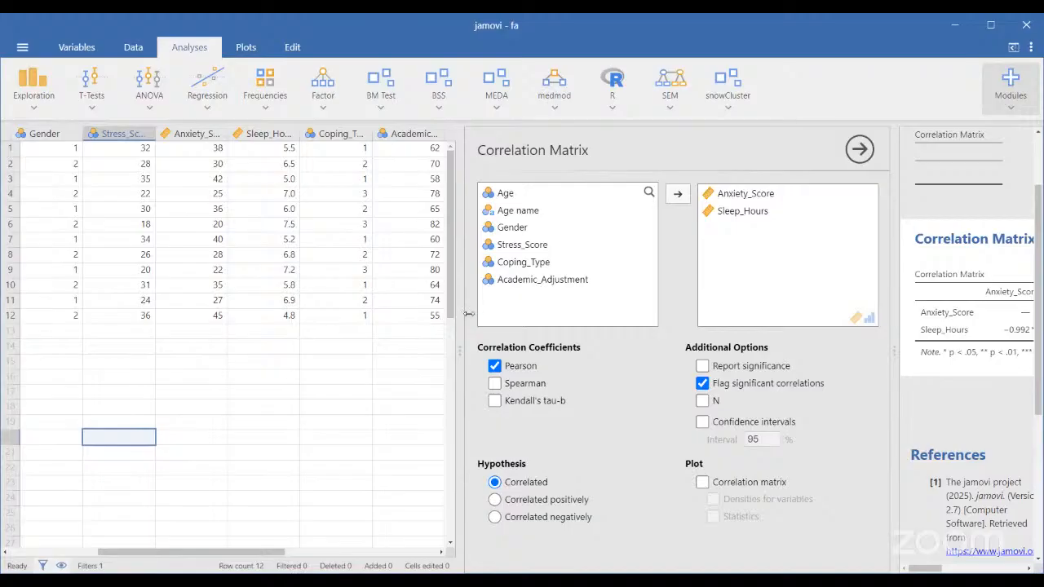
left_click_drag(469, 314, 417, 253)
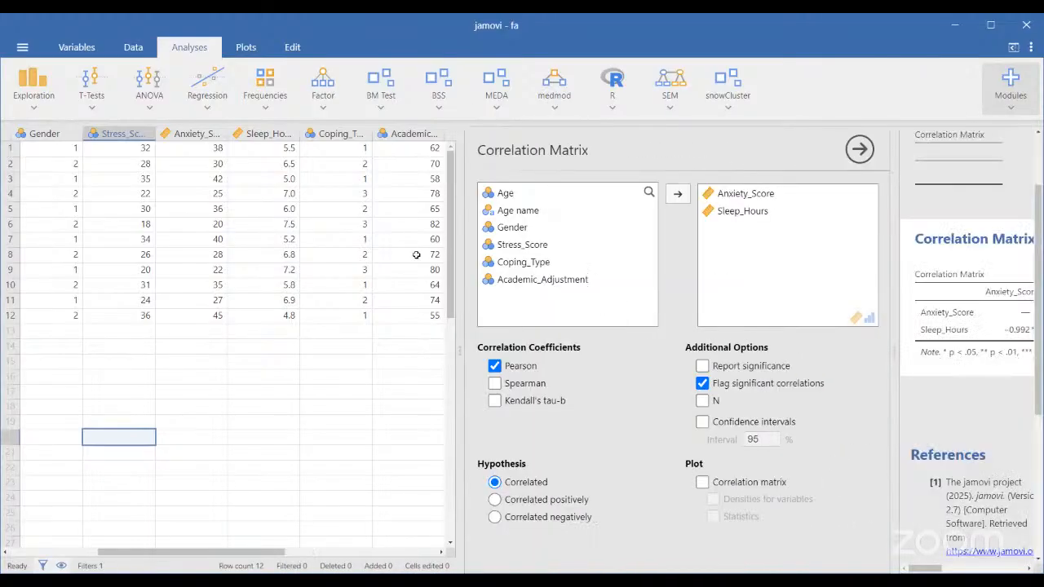
left_click(47, 128)
key("Left")
key("Left")
key("Left")
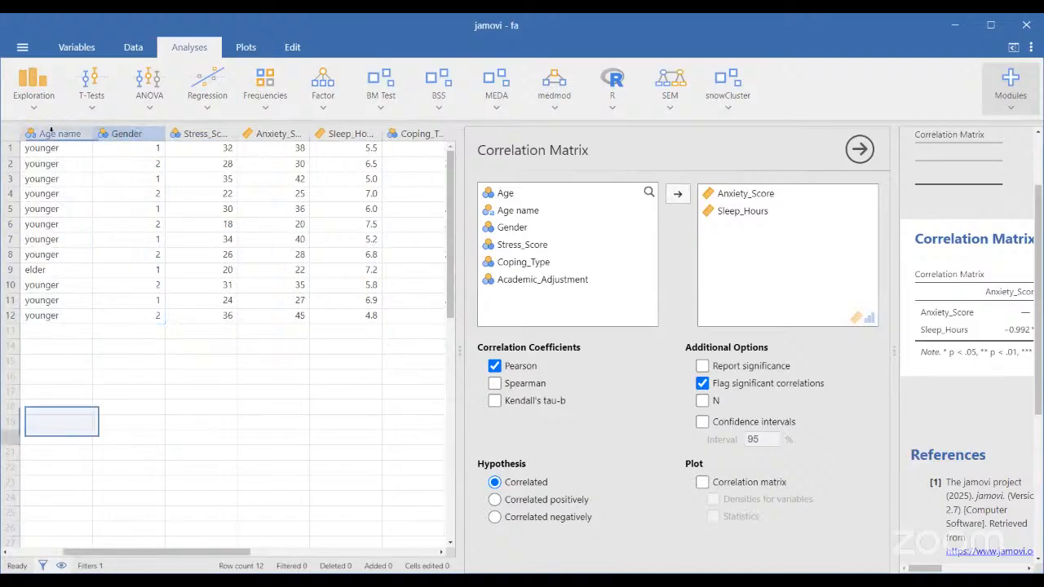
Step: Return to the first row of the data sheet and inspect the columns from Filter 1 through Anxiety_Score
key("Up")
key("Up")
key("Up")
key("Up")
key("Up")
key("Up")
key("Up")
key("Up")
key("Up")
key("Up")
key("Up")
key("Up")
key("Up")
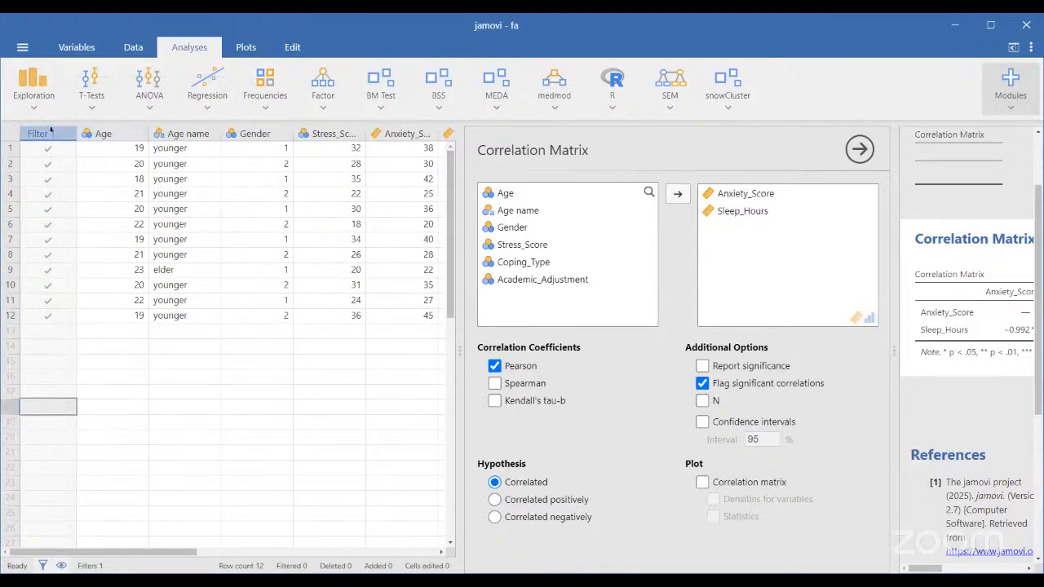
key("Up")
key("Up")
key("Up")
key("Up")
key("Up")
key("Up")
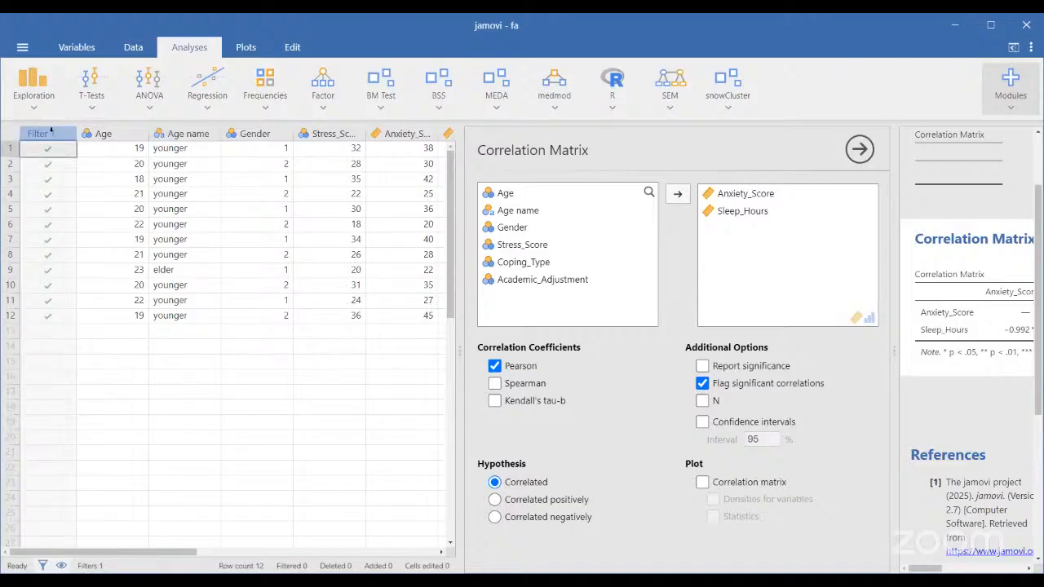
key("Right")
key("Right")
key("Right")
key("Right")
key("Right")
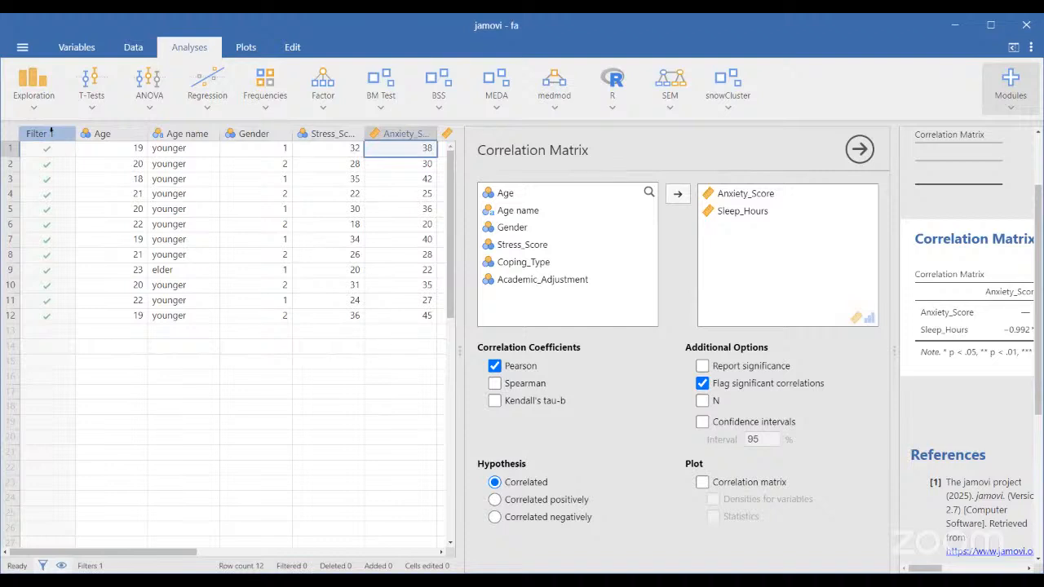
Step: Highlight Anxiety_Score among the correlation variables, and check the Gender and Age columns in the data sheet
left_click(713, 195)
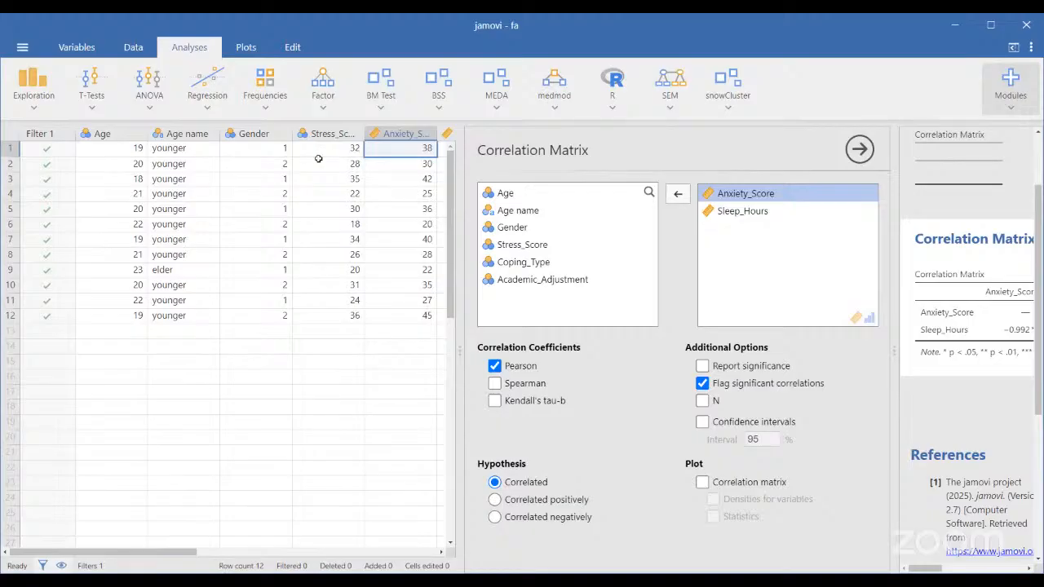
left_click(277, 133)
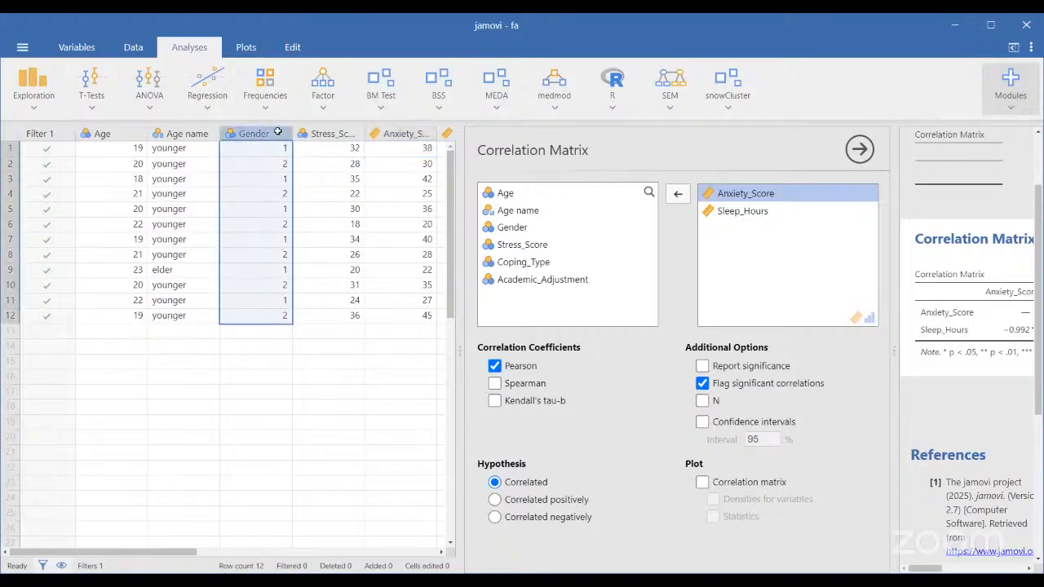
left_click(114, 132)
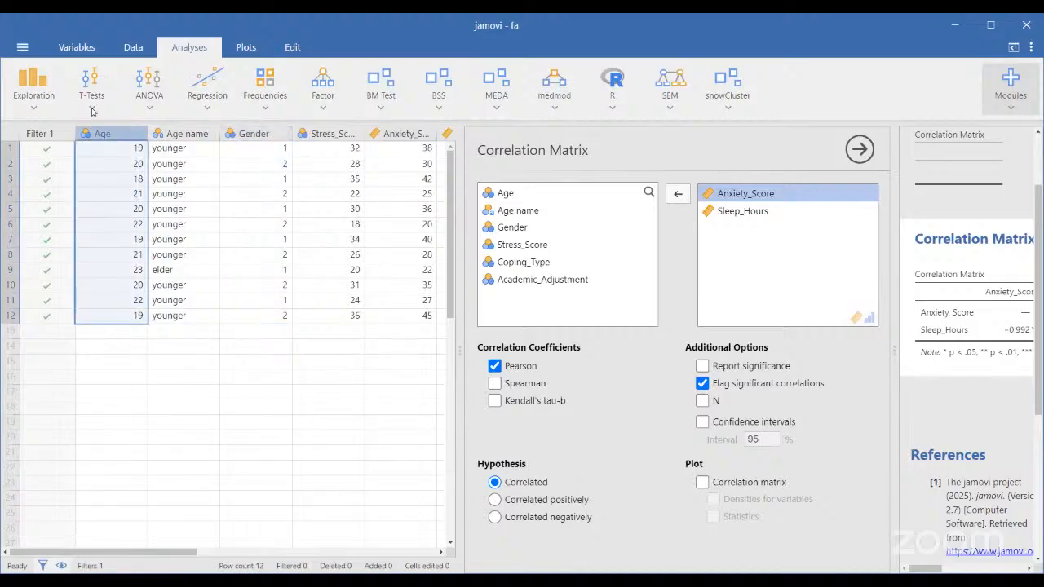
Step: Review the analyses offered under Exploration, T-Tests, ANOVA, Regression, Frequencies and Factor, plus the list of installed modules
left_click(33, 85)
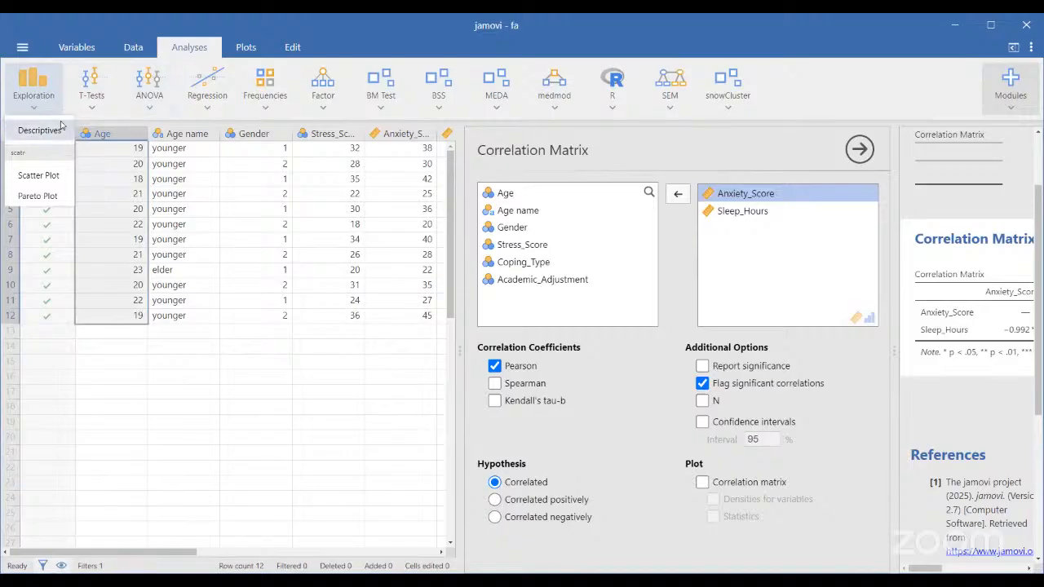
left_click(82, 98)
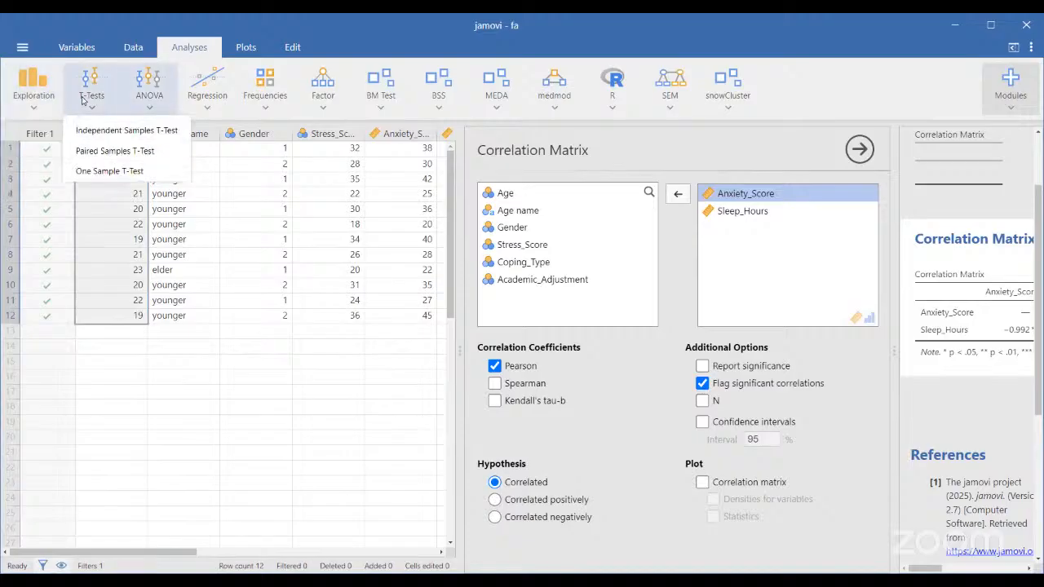
left_click(149, 90)
left_click(207, 89)
left_click(259, 96)
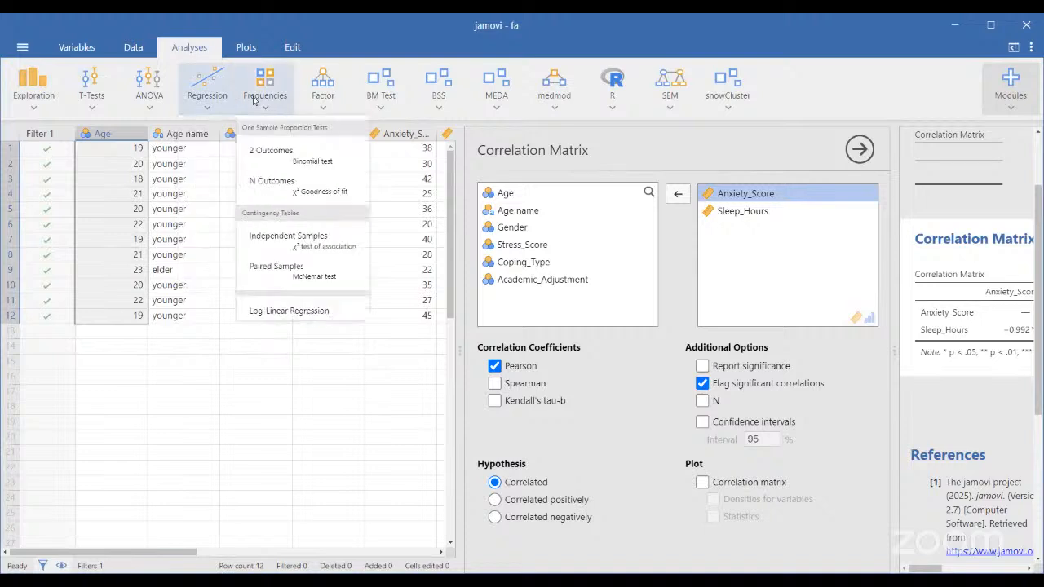
left_click(324, 95)
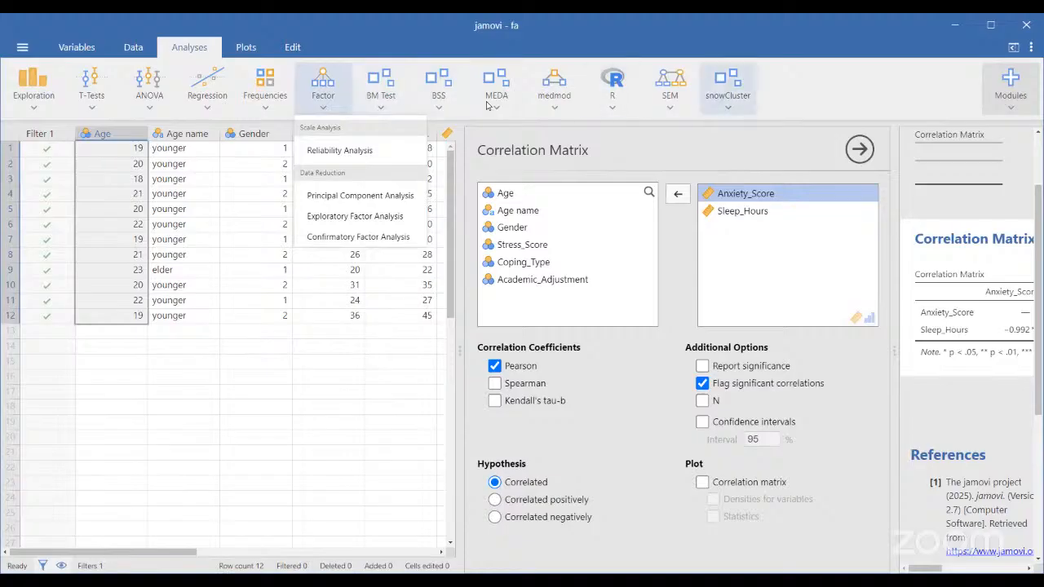
left_click(1024, 69)
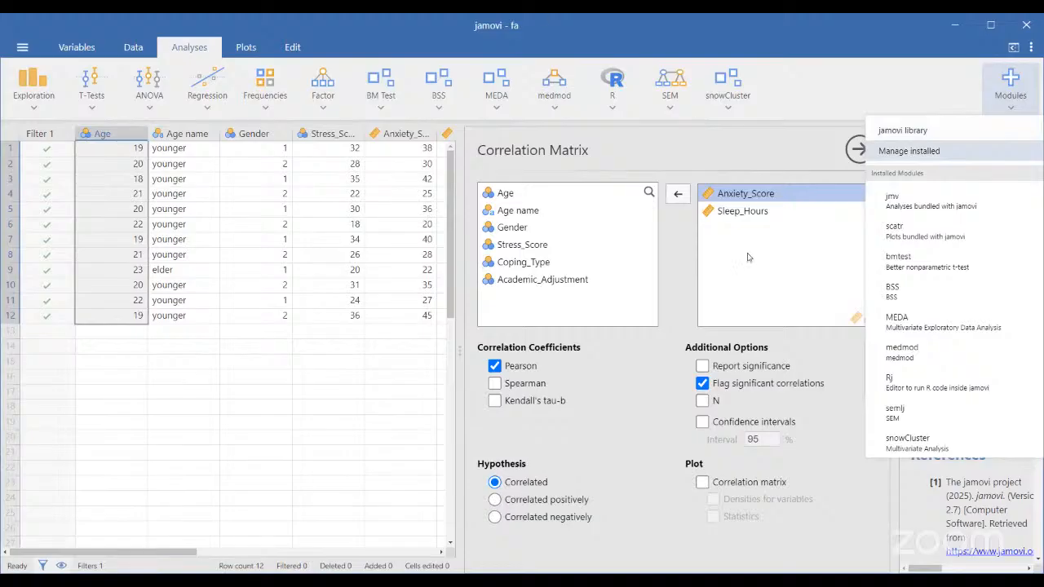
left_click(438, 341)
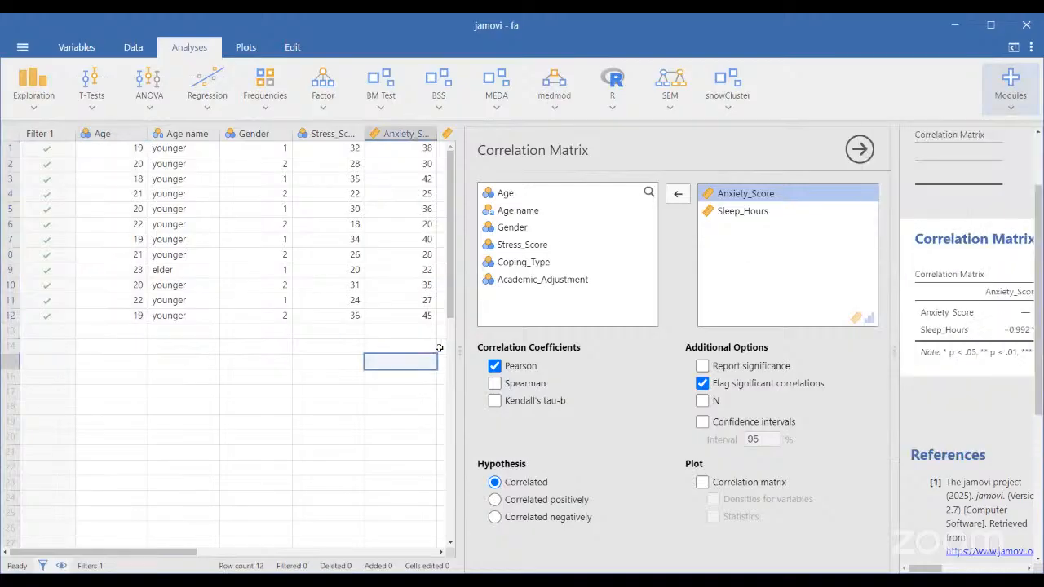
Step: Inspect the data sheet's lower rows and the first-row values from Anxiety_Score across to Academic_Adjustment
scroll(439, 341, "down", 8)
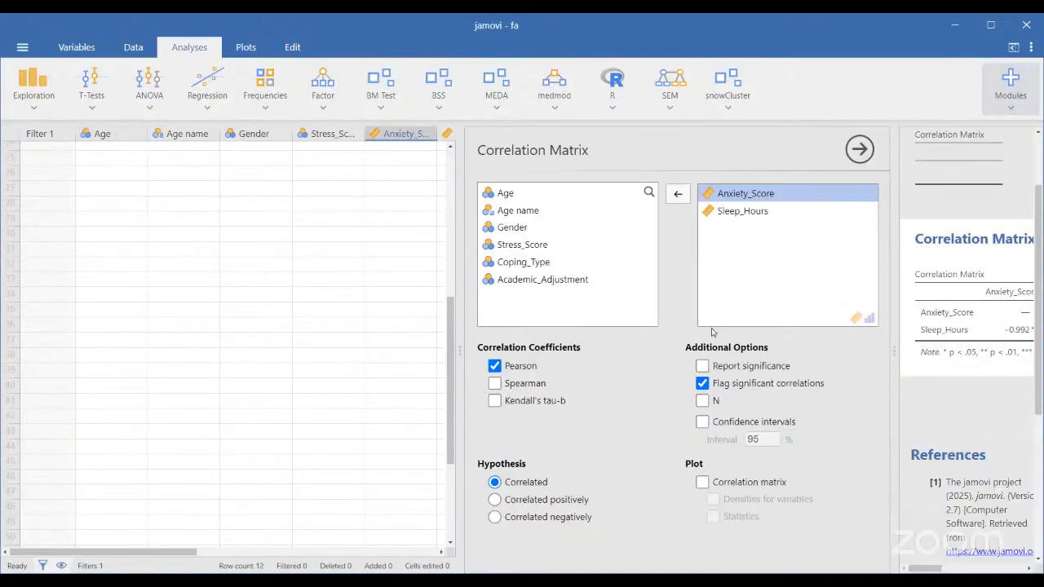
left_click(371, 216)
scroll(370, 216, "up", 8)
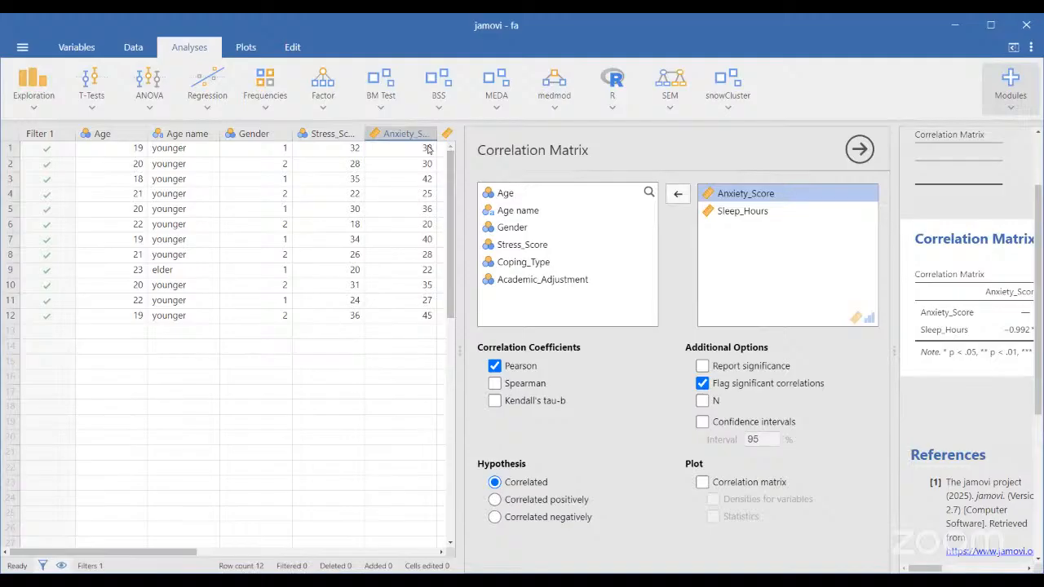
left_click(429, 150)
key("Right")
key("Right")
key("Right")
key("Right")
key("Right")
key("Left")
key("Left")
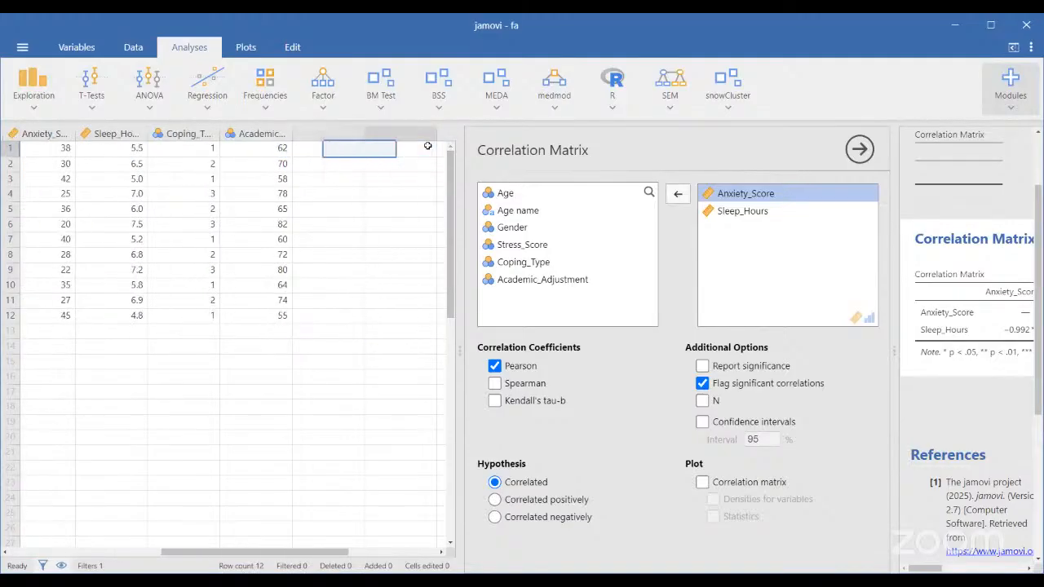
Step: Insert a new data variable before Academic_Adjustment in the variables list and show it in the data sheet
left_click(137, 49)
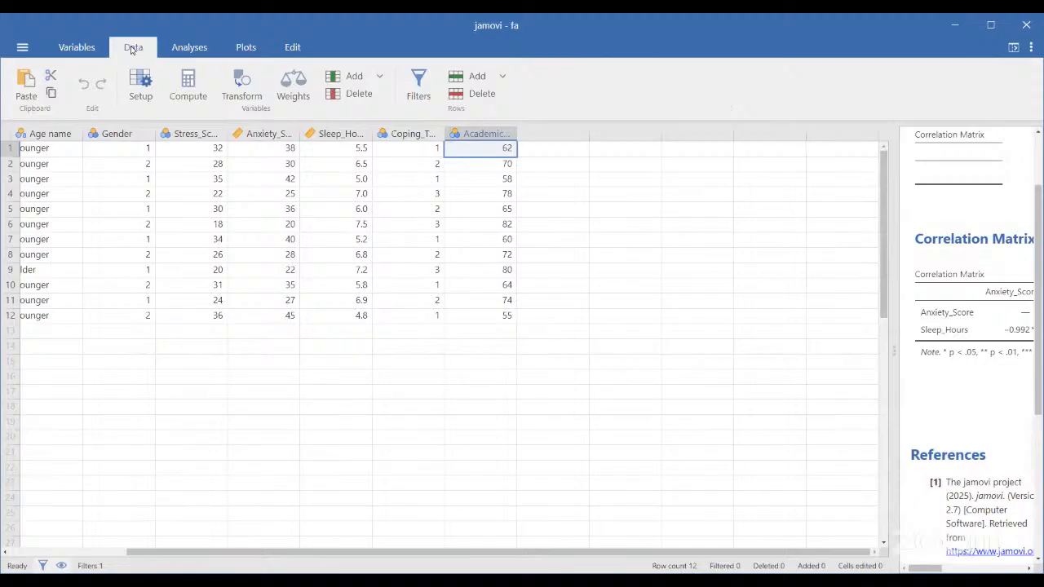
left_click(85, 52)
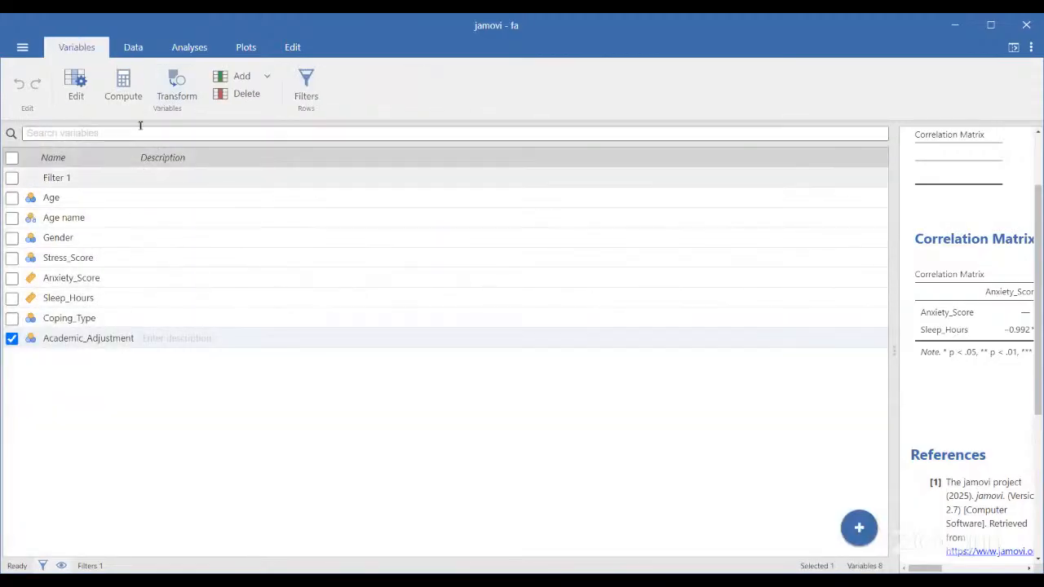
left_click(252, 77)
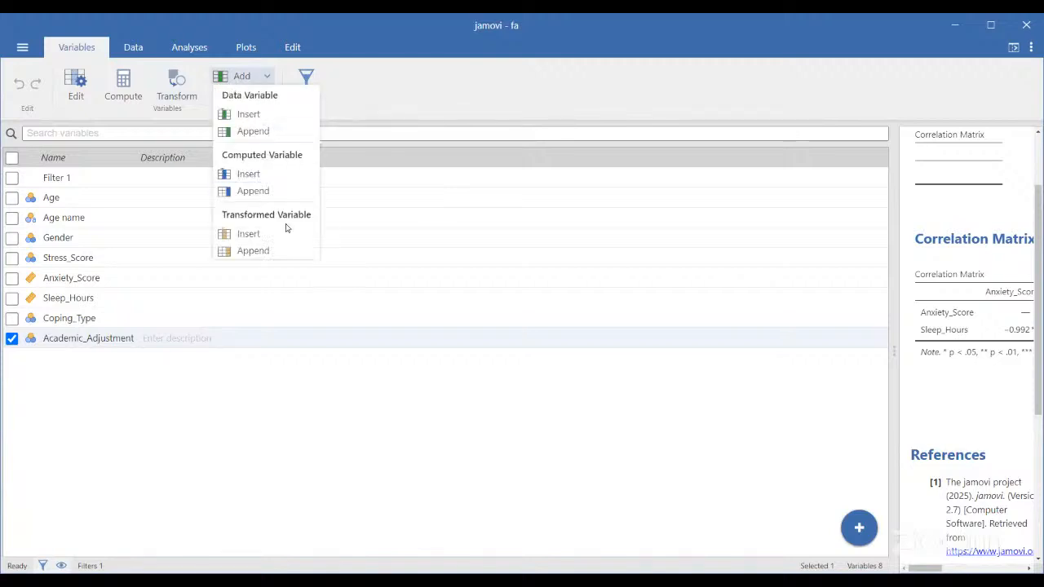
left_click(249, 114)
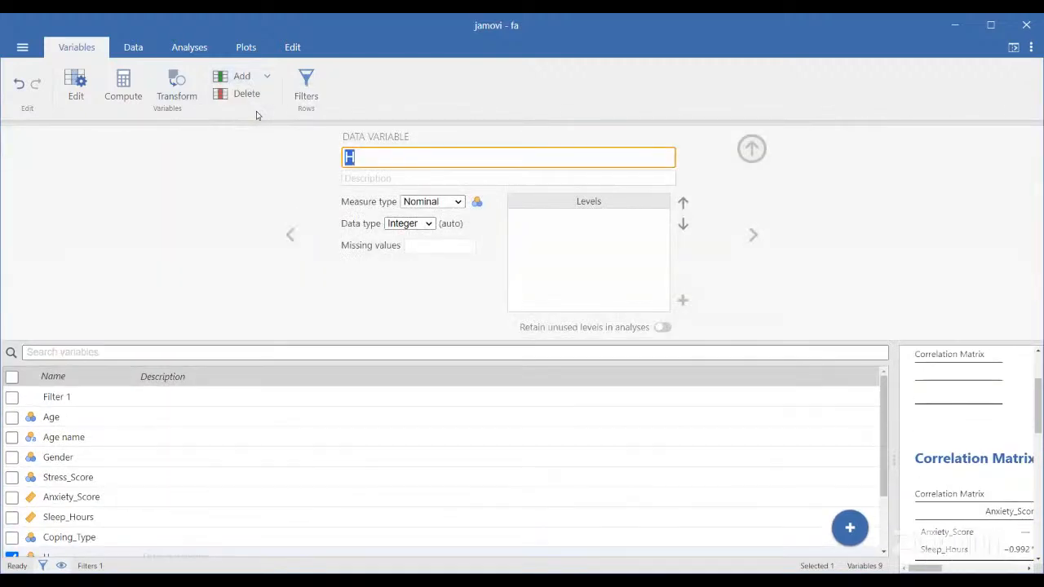
left_click(133, 47)
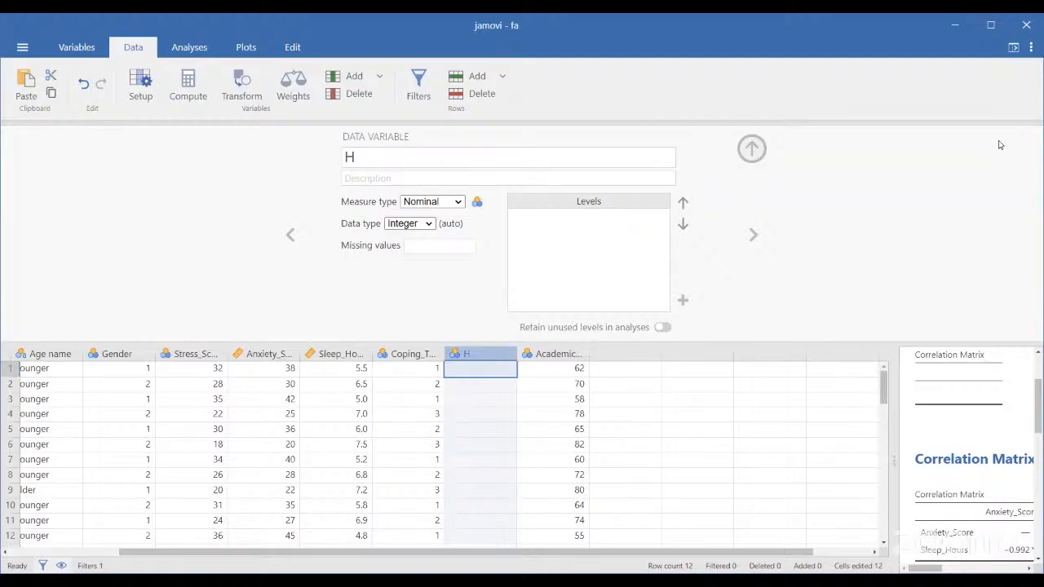
Step: Delete the empty variable located between Coping_Type and Academic_Adjustment
left_click(481, 353)
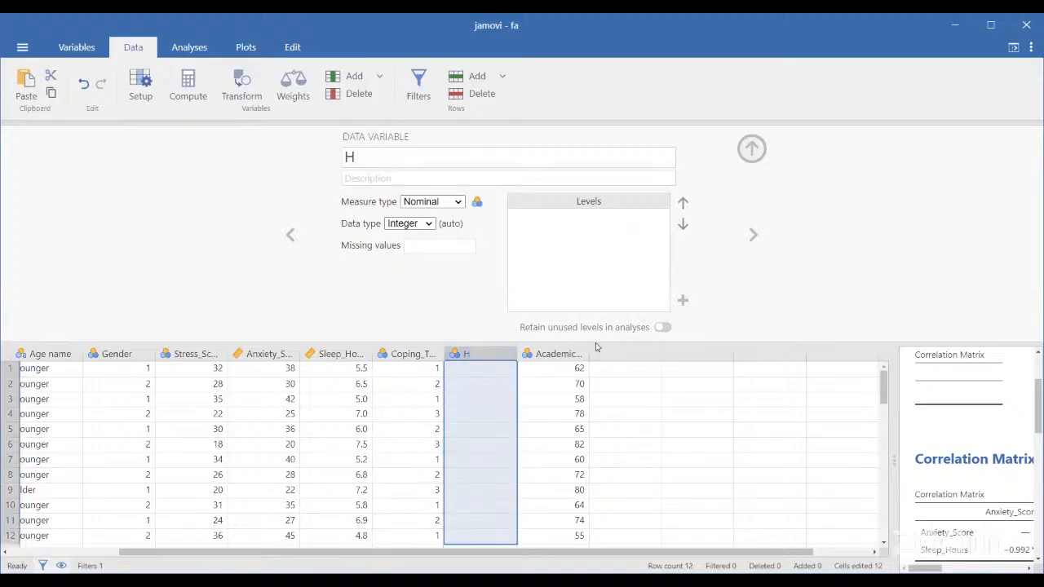
left_click(538, 353)
right_click(496, 353)
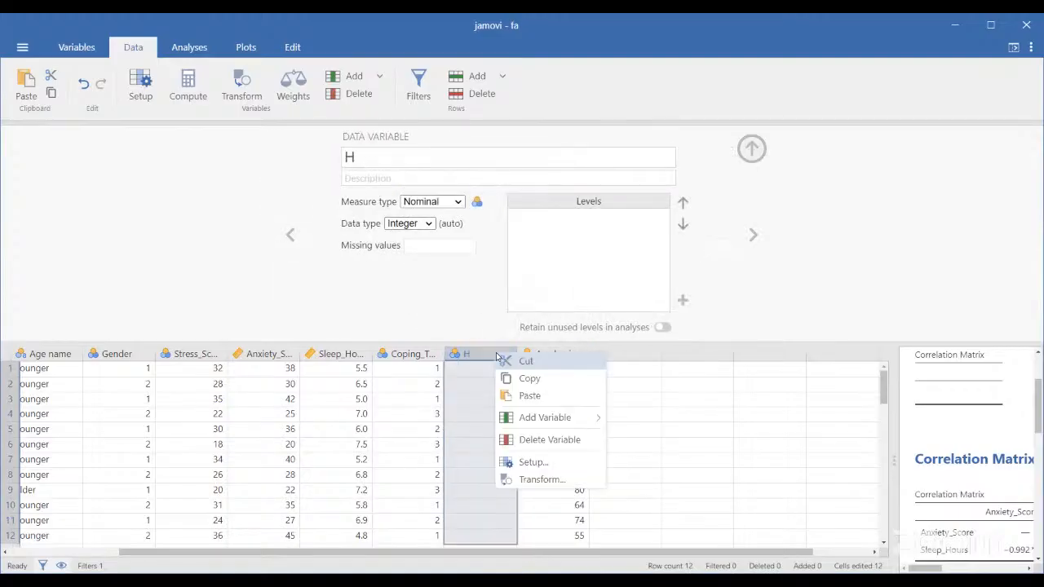
left_click(545, 440)
Step: Add a new data variable after Academic_Adjustment and enter 50 in its first row
left_click(480, 168)
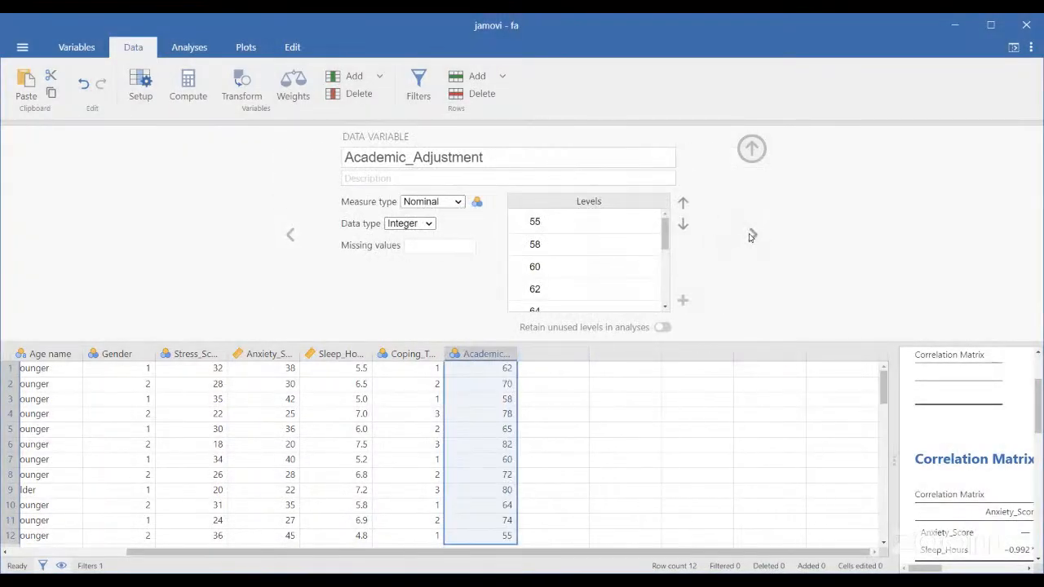
left_click(751, 236)
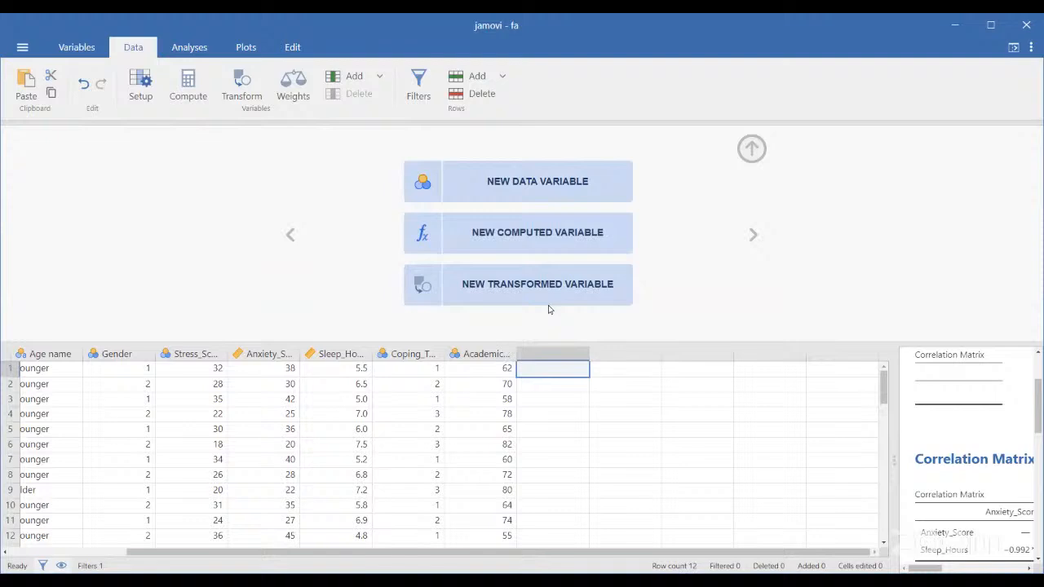
left_click(591, 186)
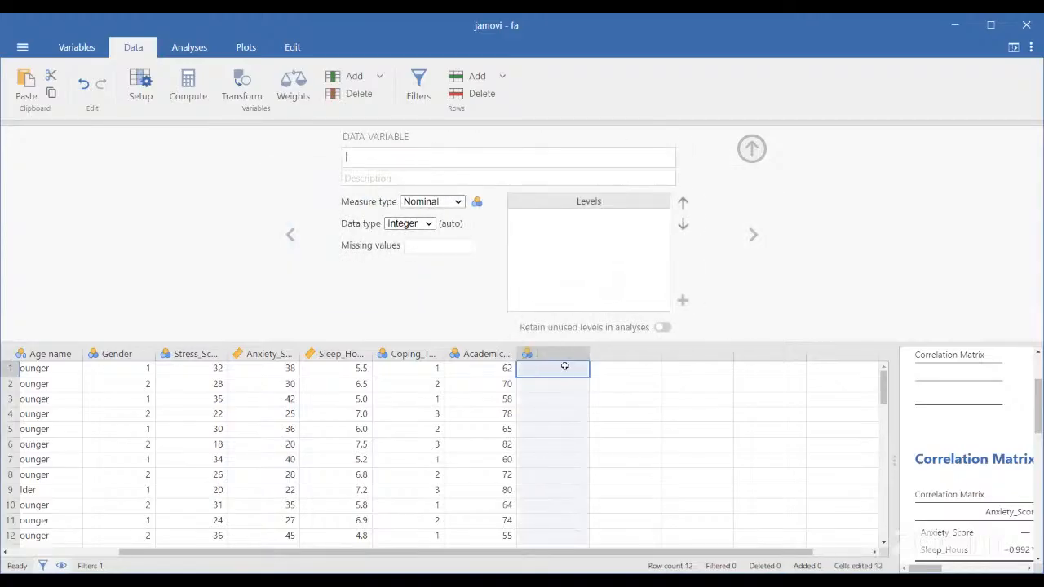
type("70")
key("Return")
type("50")
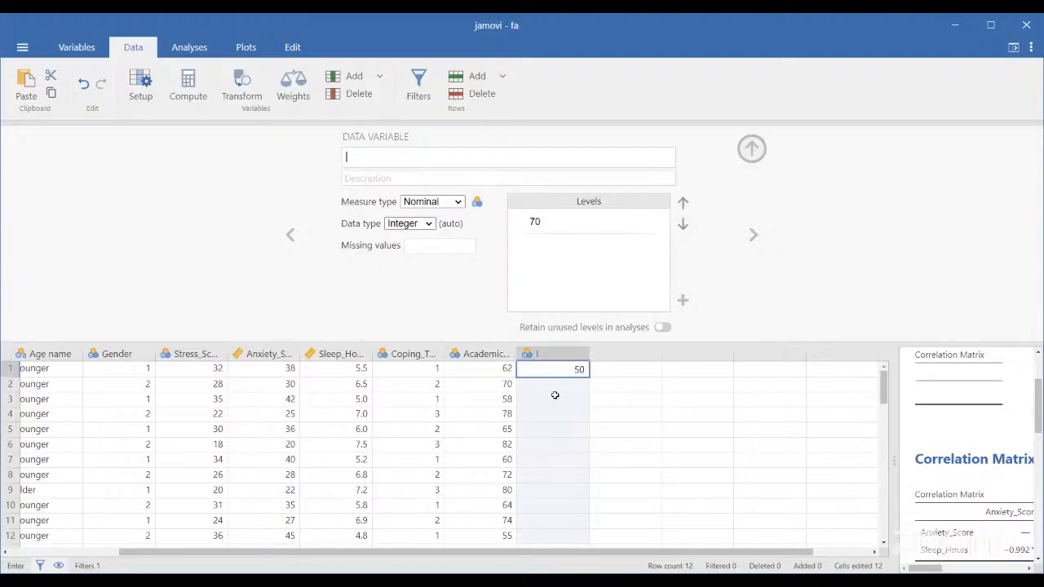
key("Return")
Step: Fill rows 2 to 5 of the new data variable with 70, 80, 90 and 70
left_click(566, 383)
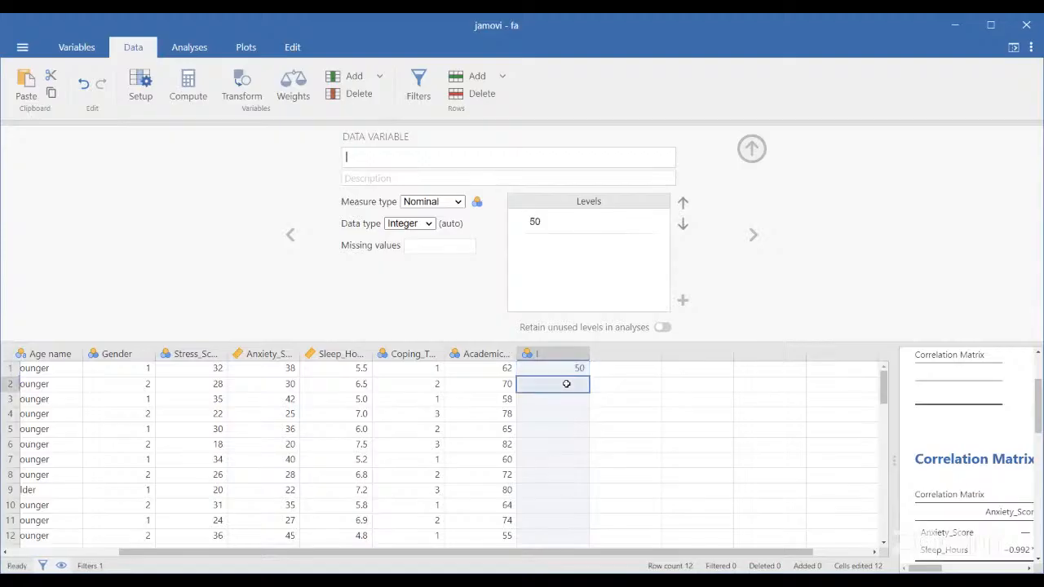
type("70")
key("Return")
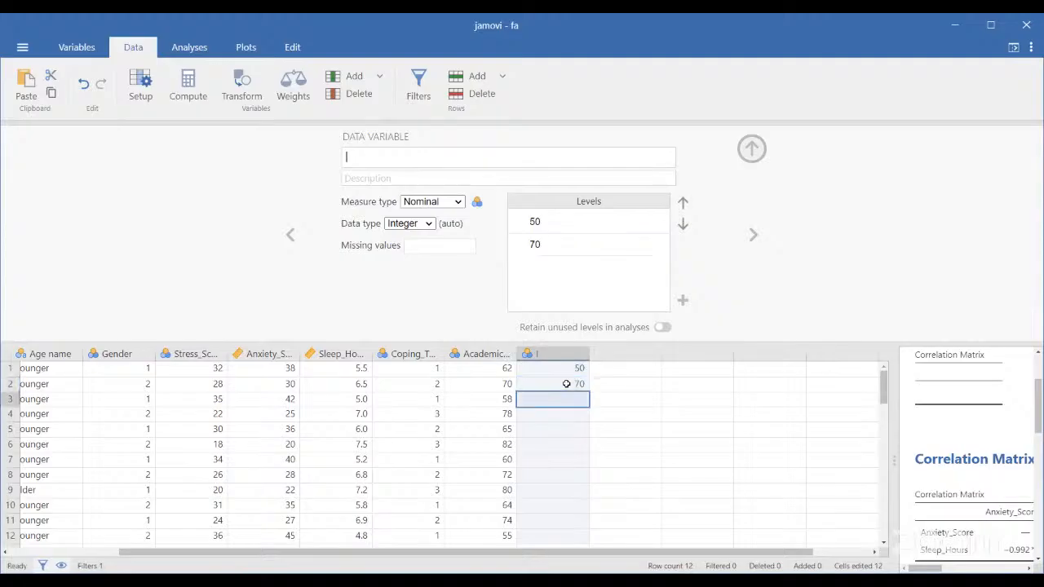
type("80")
key("Return")
type("90")
key("Return")
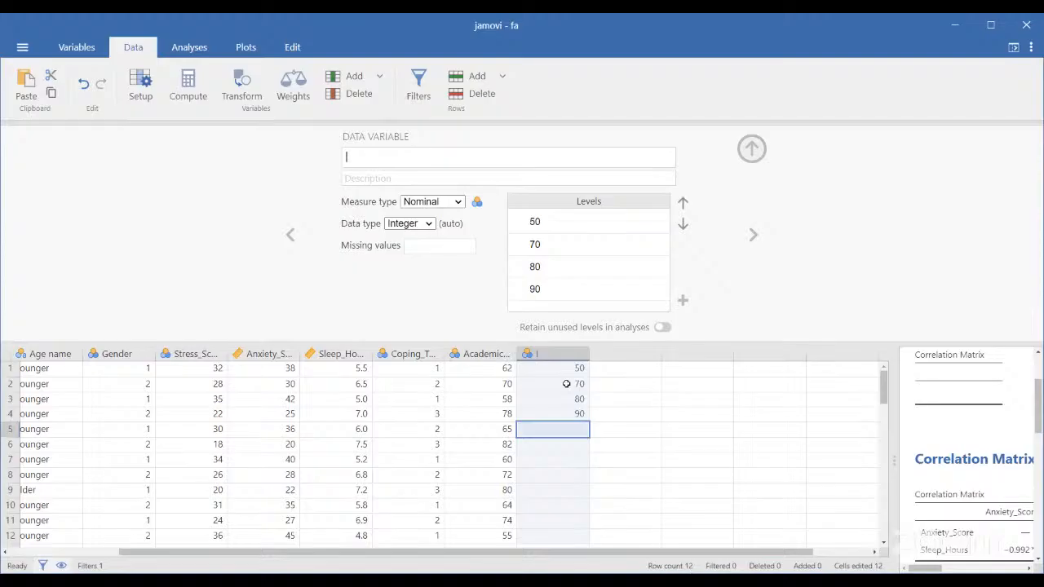
type("70")
left_click(604, 397)
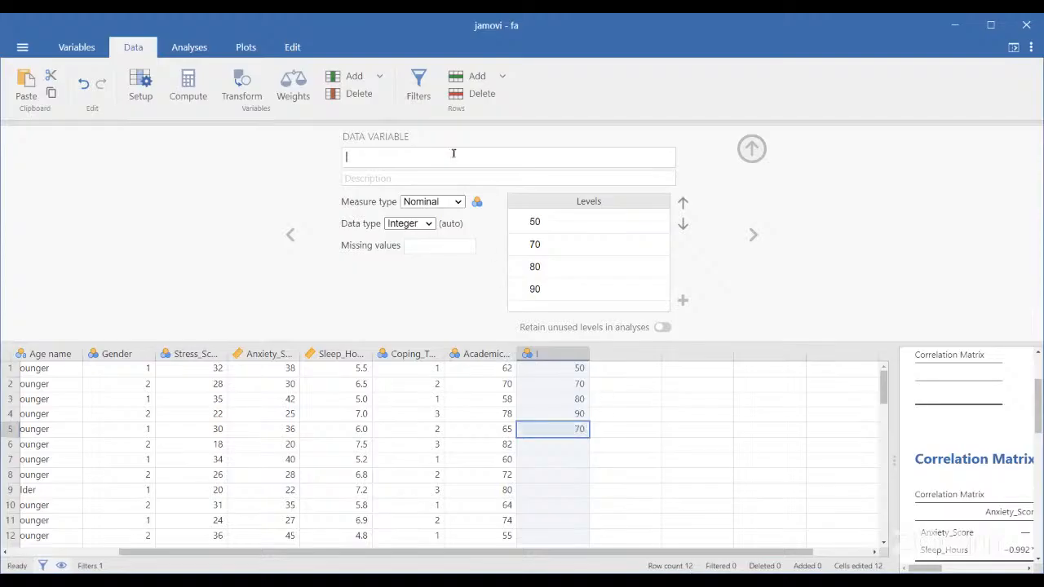
Step: Name the new data variable academic achievement
left_click(396, 155)
type("ac")
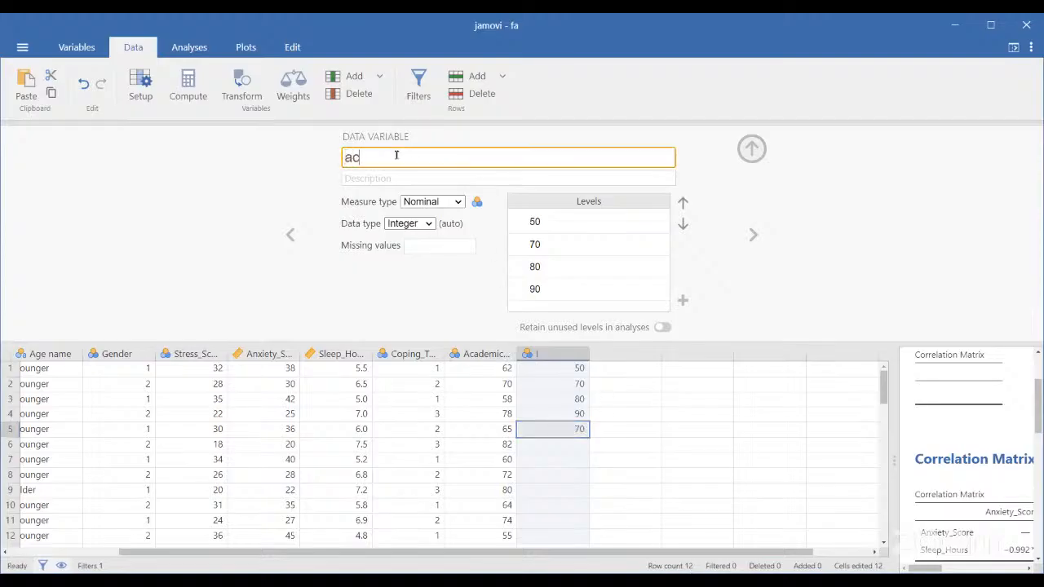
type("ademic achievement")
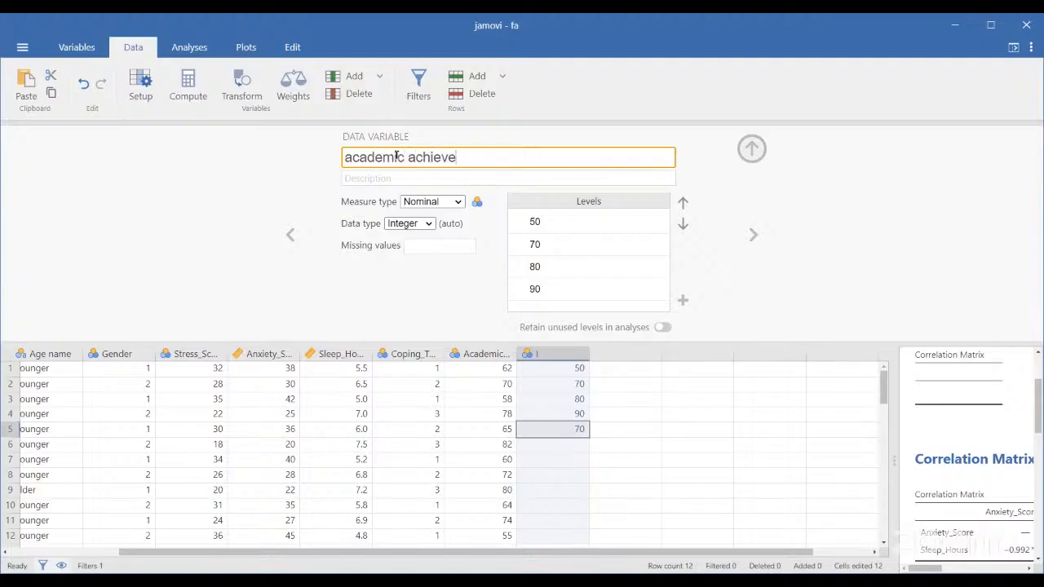
Step: Add a new computed variable after academic achievement and insert the Gender variable into its formula
left_click(635, 357)
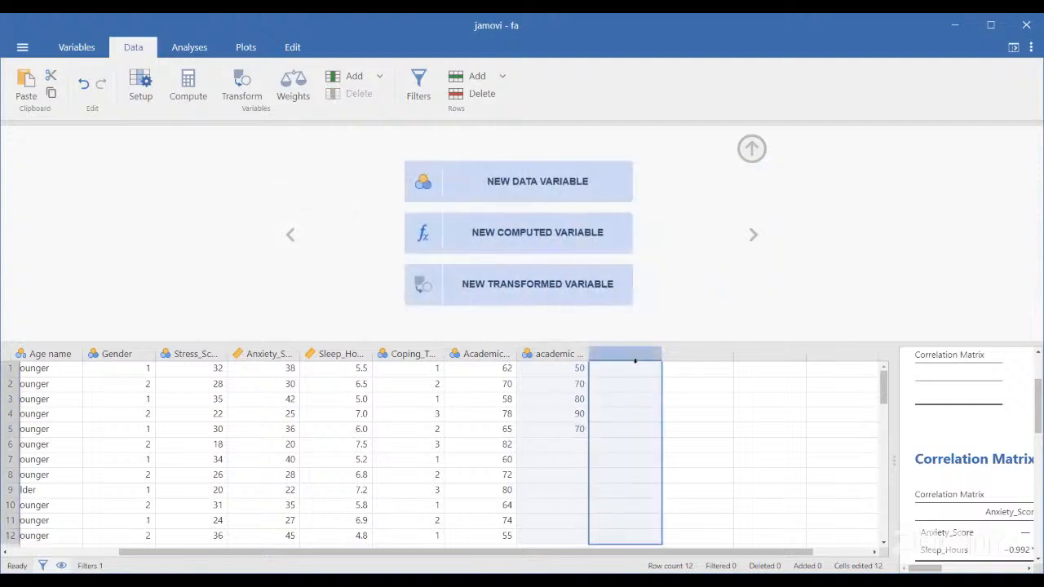
left_click(557, 232)
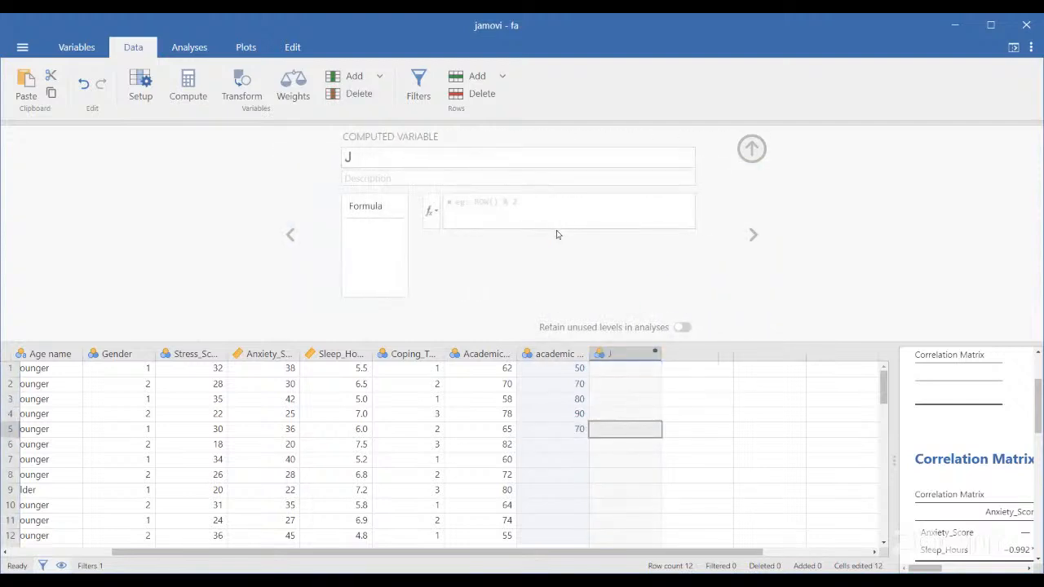
left_click(429, 212)
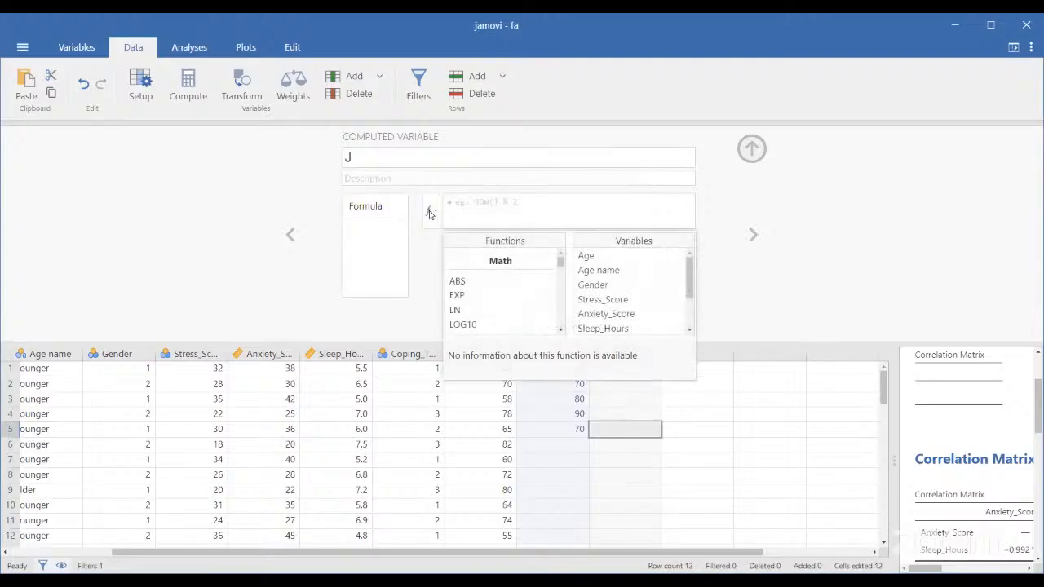
left_click(607, 287)
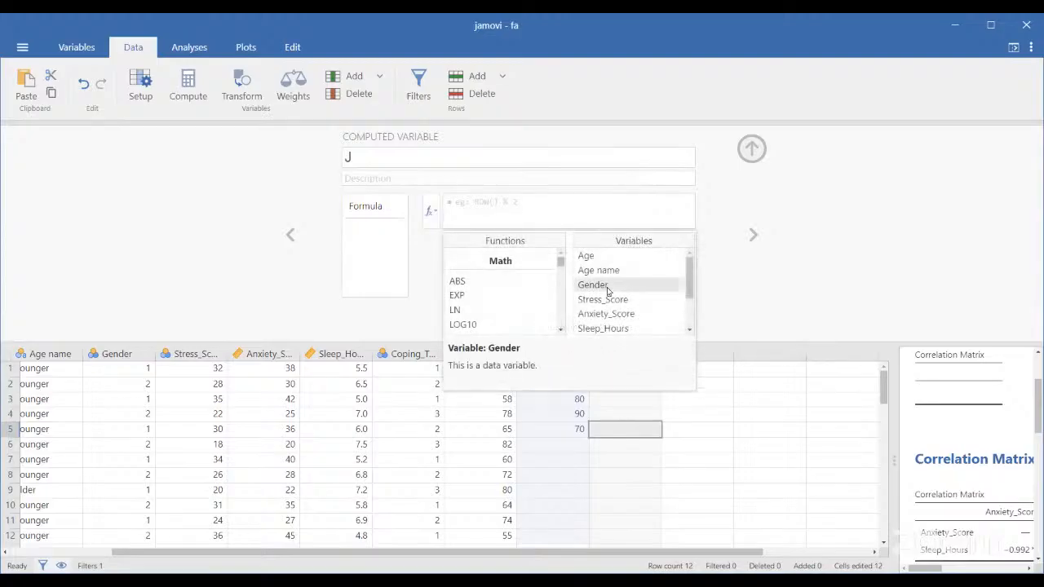
Step: Complete the computed variable's formula as IF(Gender>1,"Elder","Younger")
left_click(457, 200)
type("if")
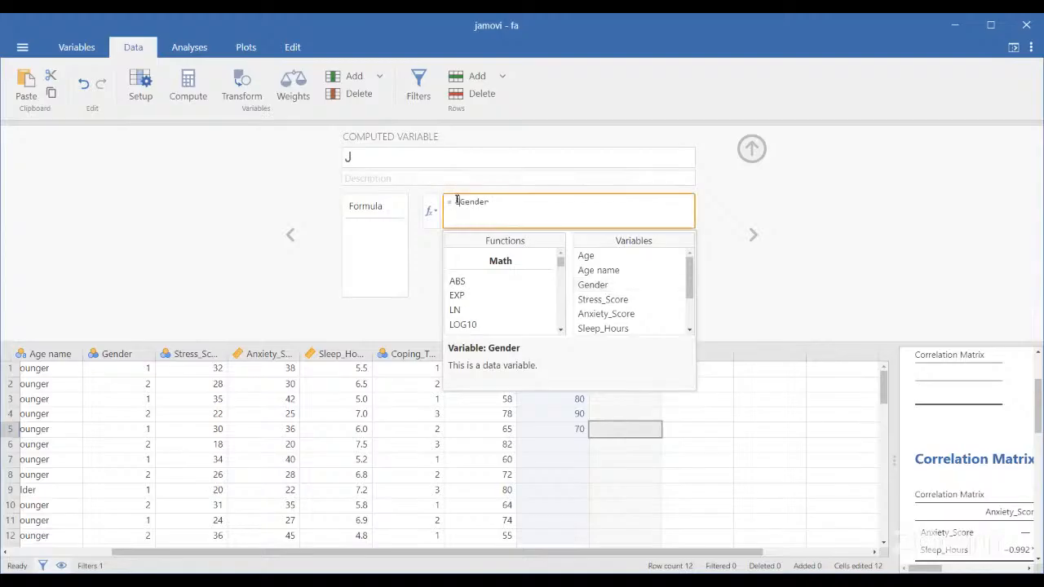
key("BackSpace")
key("BackSpace")
type("IF(")
type(">")
type("1")
type(",\"")
type("EL")
type("lder\",")
type("\"Younger")
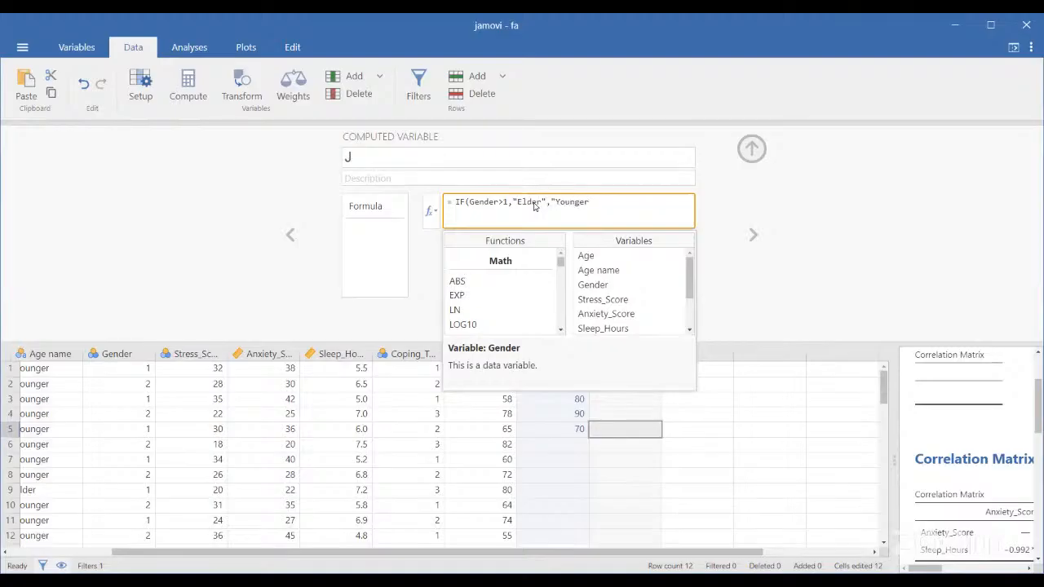
type("\")")
key("Return")
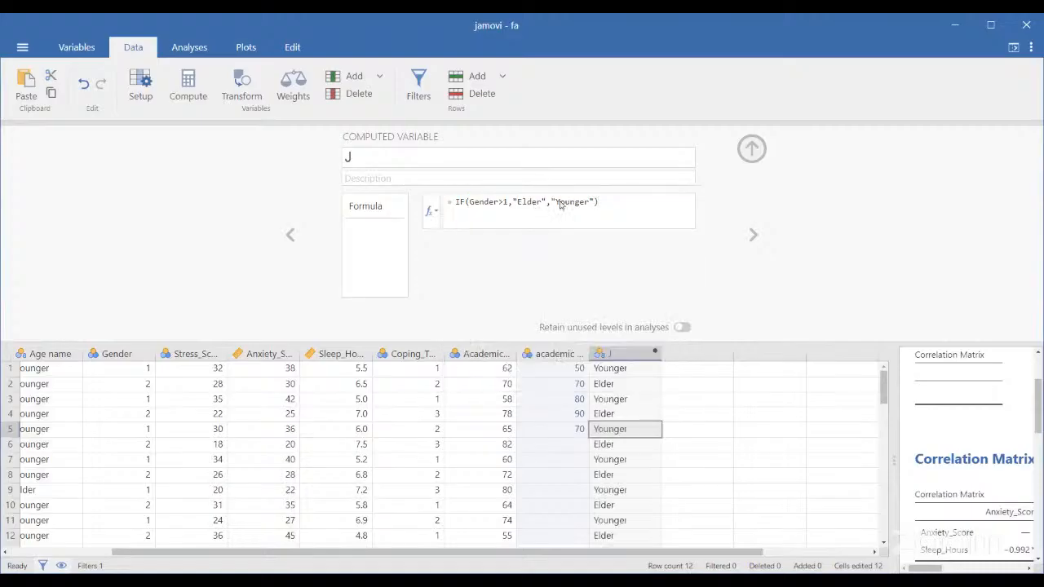
Step: Name the computed variable Gender Category
scroll(642, 423, "down", 1)
scroll(641, 424, "up", 3)
left_click(435, 156)
type("Ge")
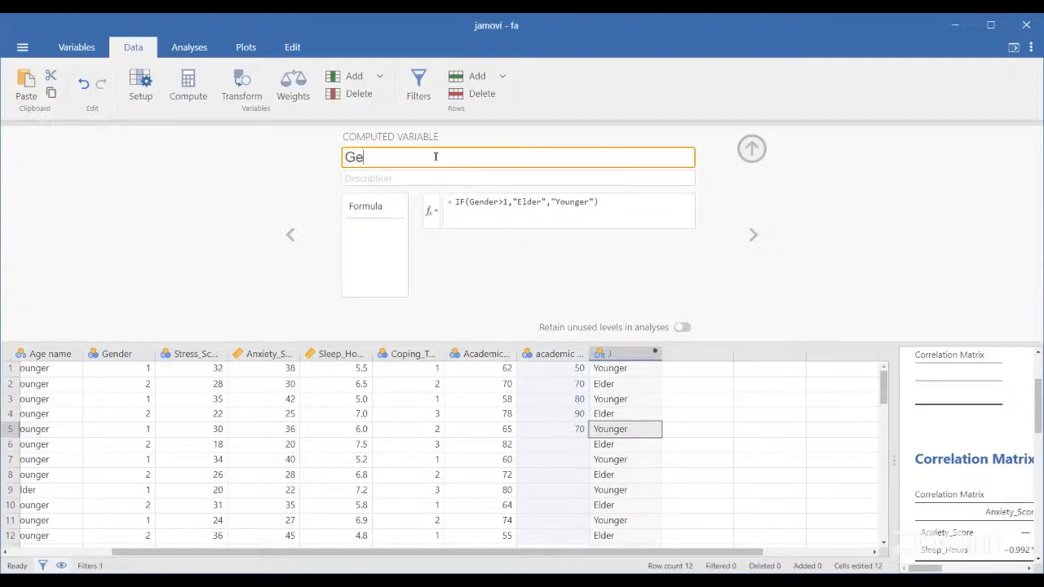
type("nder Category")
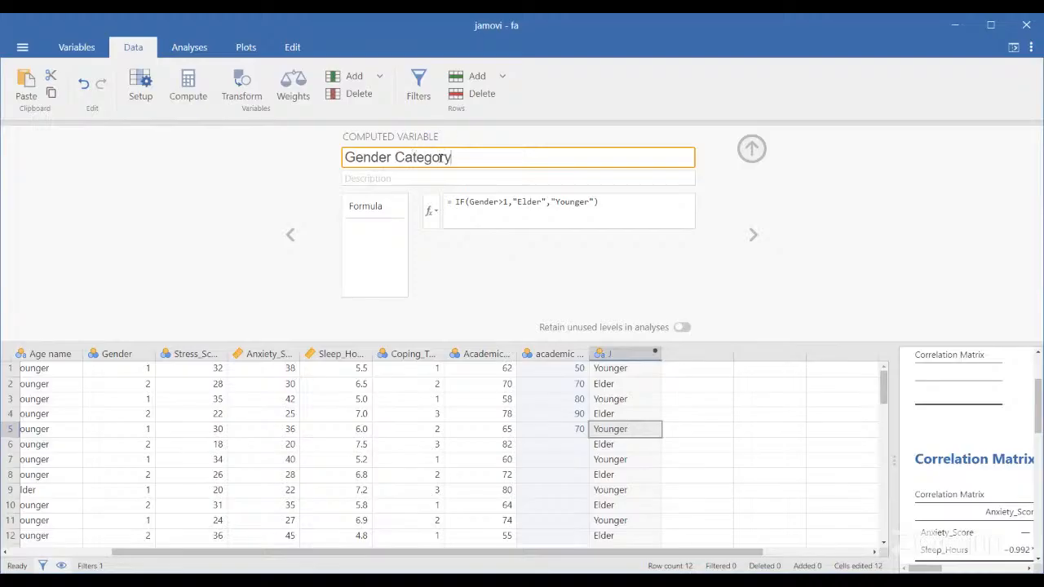
left_click(656, 377)
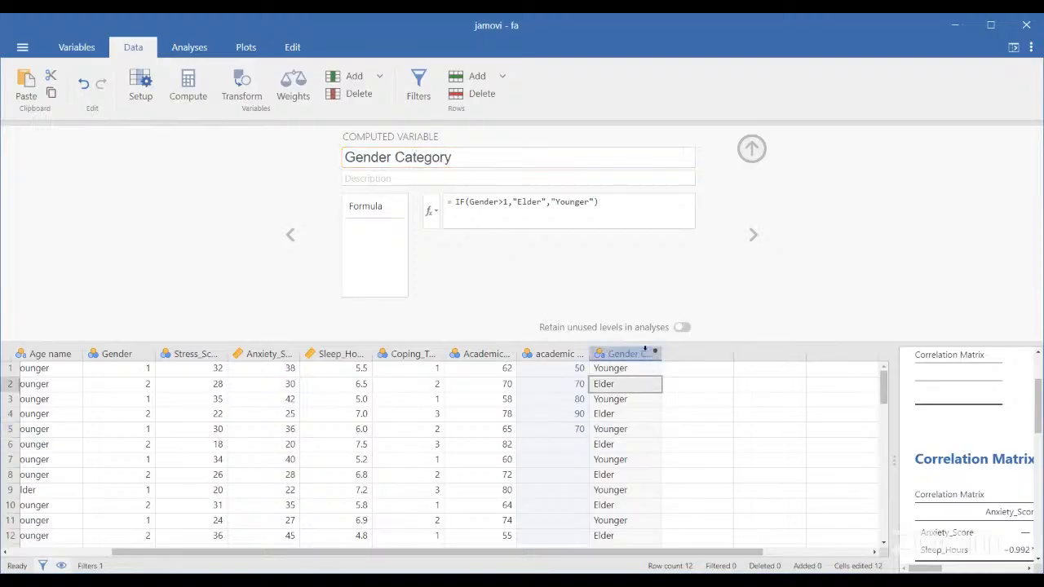
Step: Add a new transformed variable after Gender Category and create a new transform for it
left_click(753, 235)
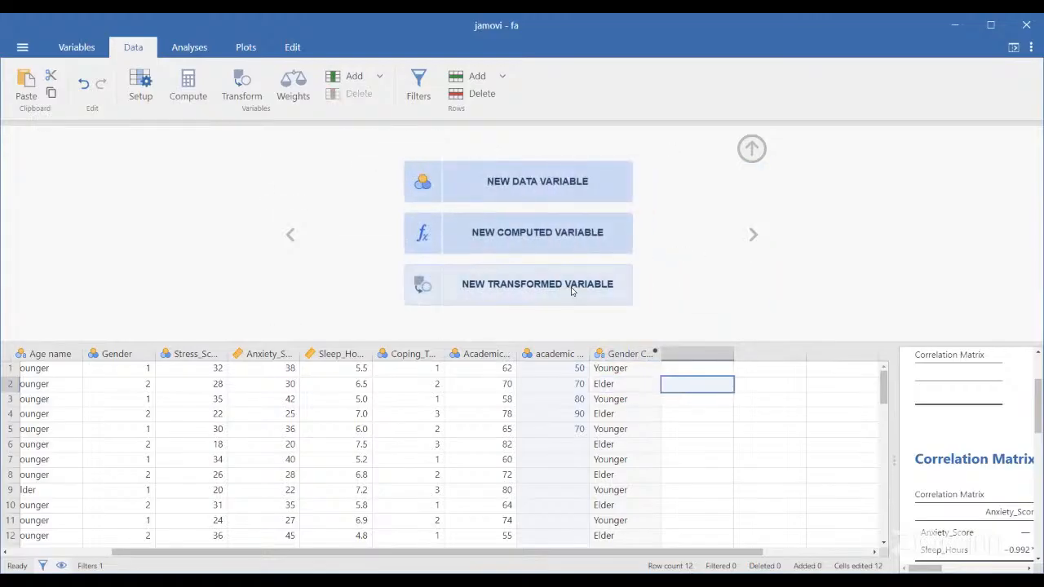
left_click(572, 291)
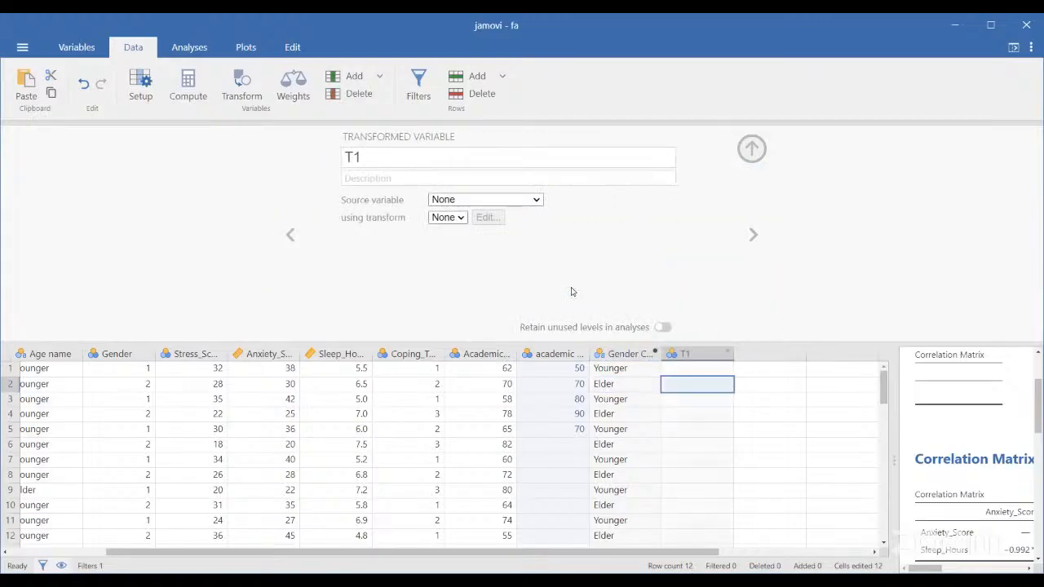
left_click(460, 221)
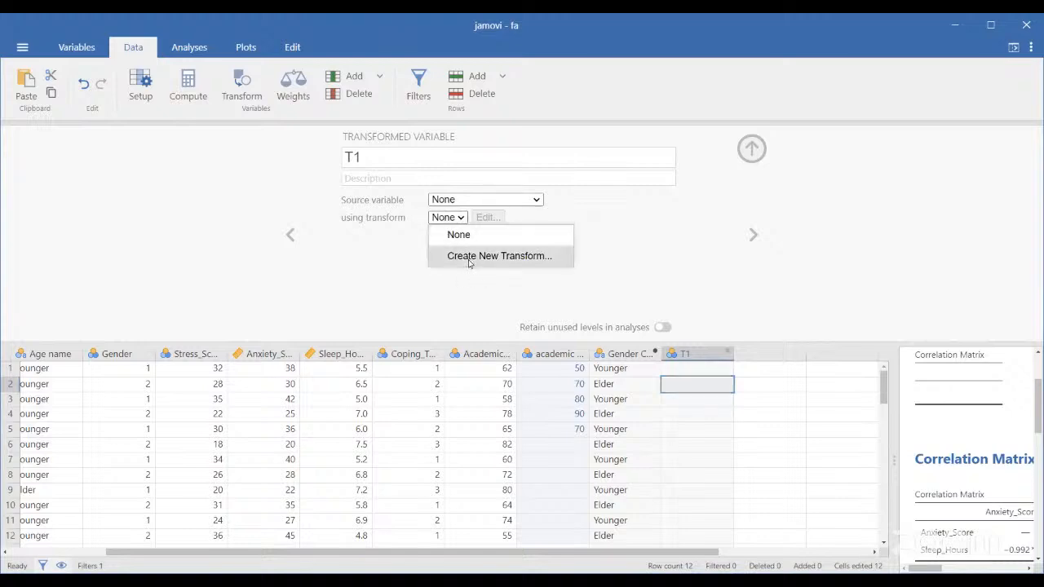
left_click(470, 257)
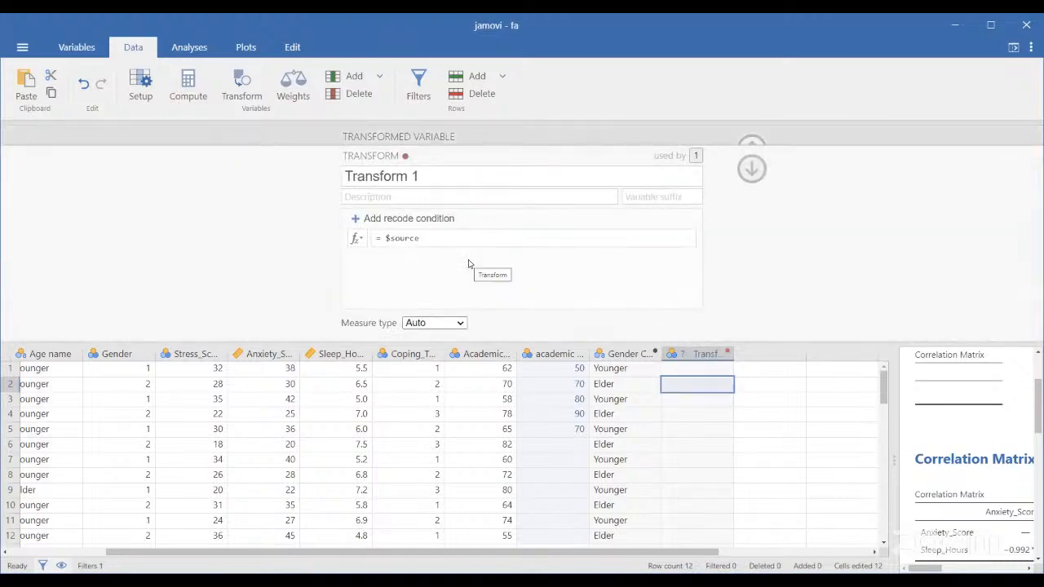
Step: Replace the default $source in the Transform 1 formula with the Stress_Score variable
left_click(448, 241)
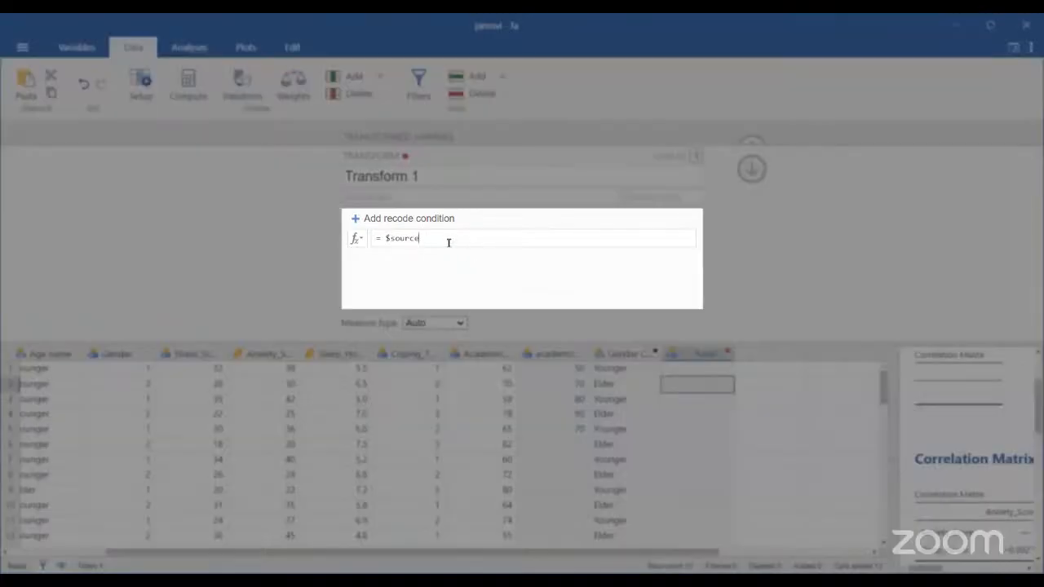
key("BackSpace")
key("BackSpace")
key("BackSpace")
key("BackSpace")
key("BackSpace")
key("BackSpace")
key("BackSpace")
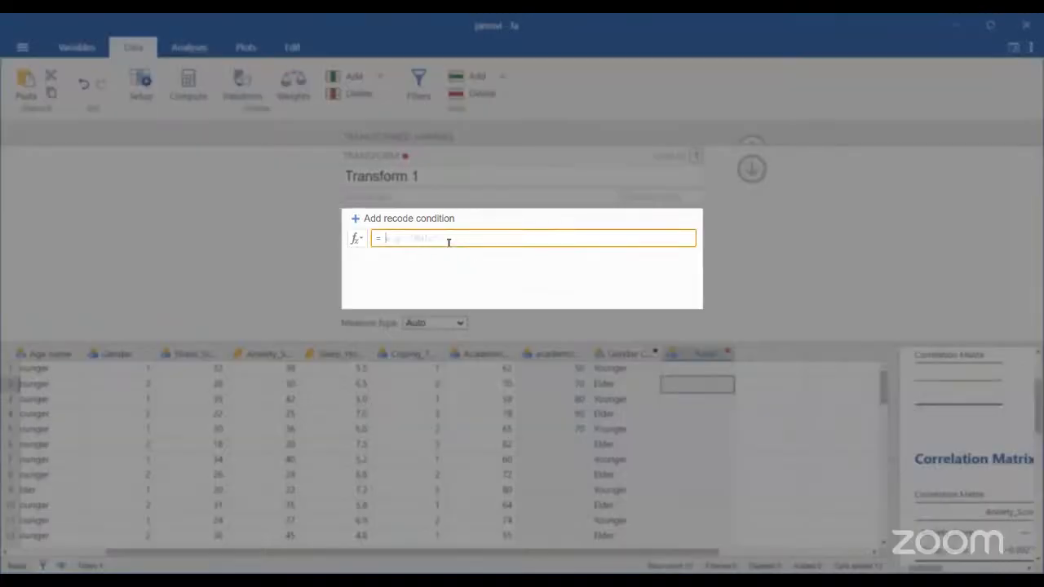
left_click(358, 239)
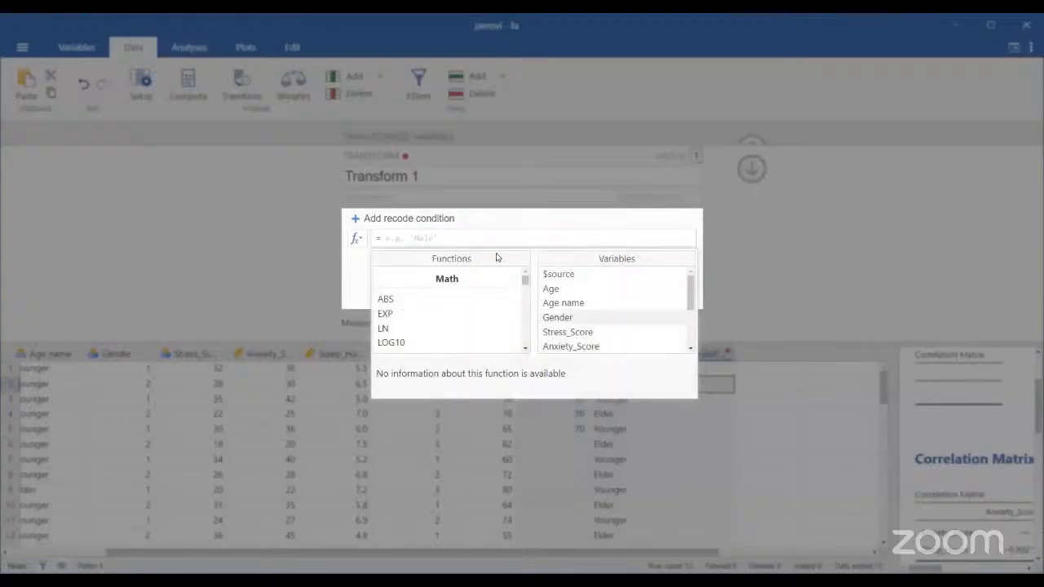
left_click(556, 334)
double_click(555, 335)
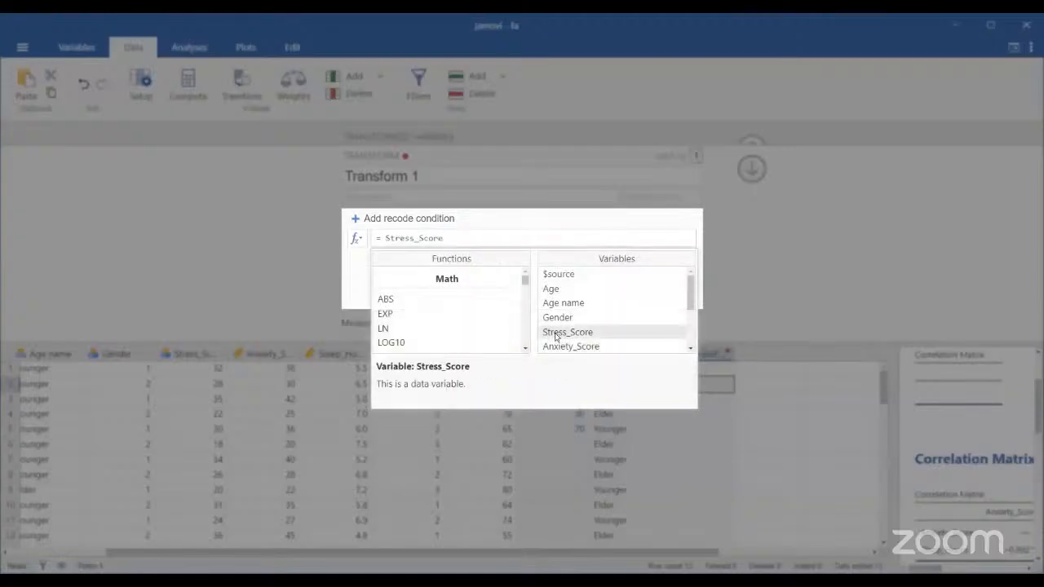
Step: Build Stress_Score into an If formula in Transform 1 that returns "High" above 30 and otherwise "Low-moderate"
left_click(447, 239)
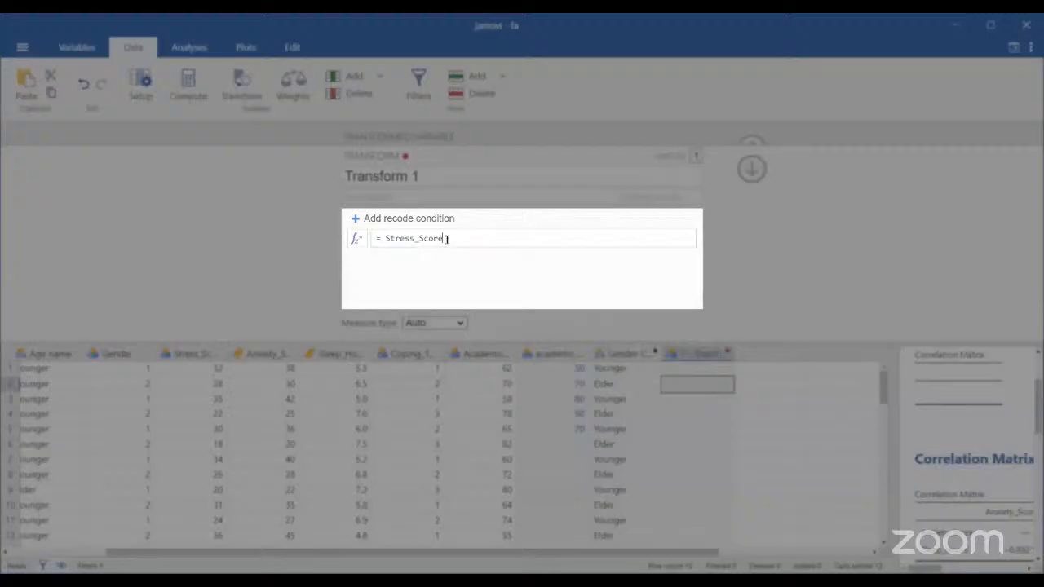
left_click(387, 237)
type("If")
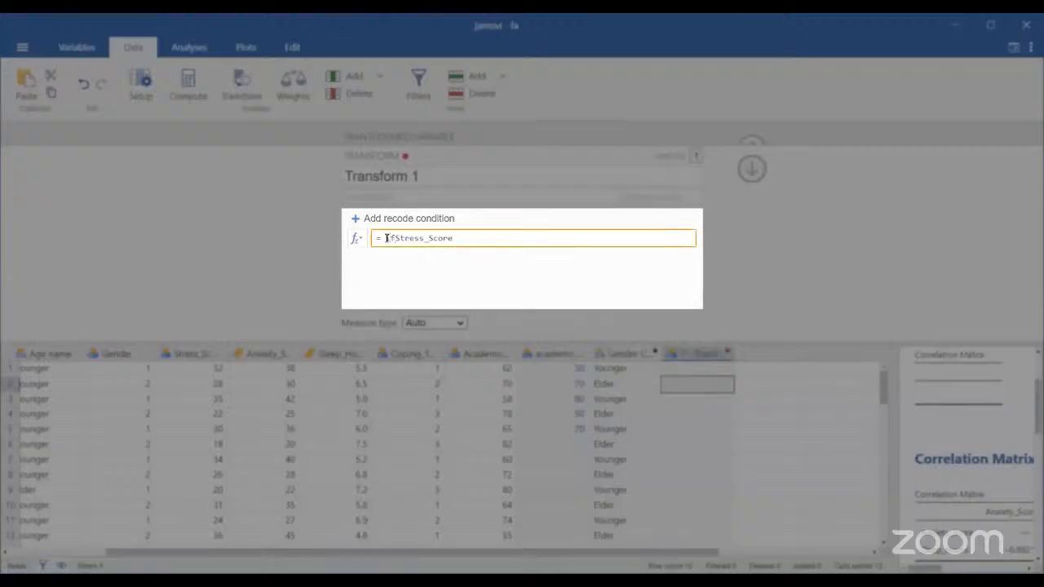
type("(")
key("BackSpace")
type("I>30,\"hi")
key("BackSpace")
key("BackSpace")
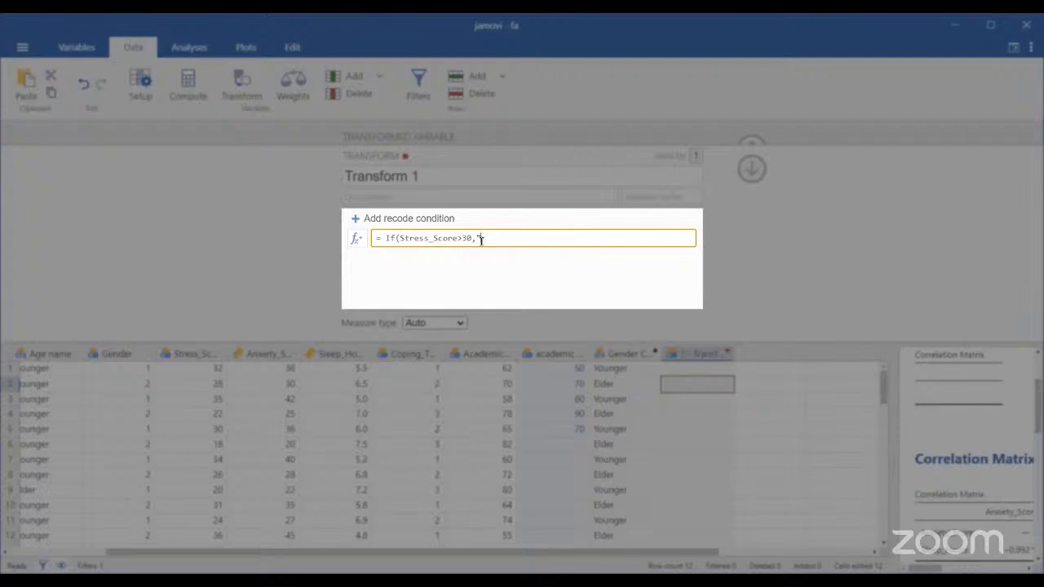
type("High\",\"Low-moderate\"")
key("Return")
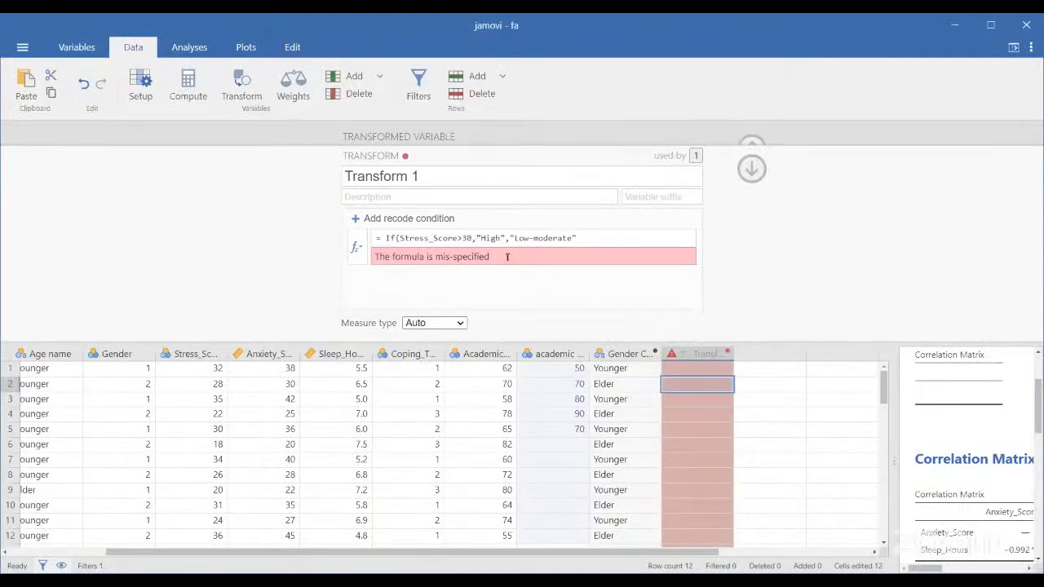
Step: Reopen Transform 1 for editing and add the missing closing parenthesis at the end of its formula
left_click(694, 351)
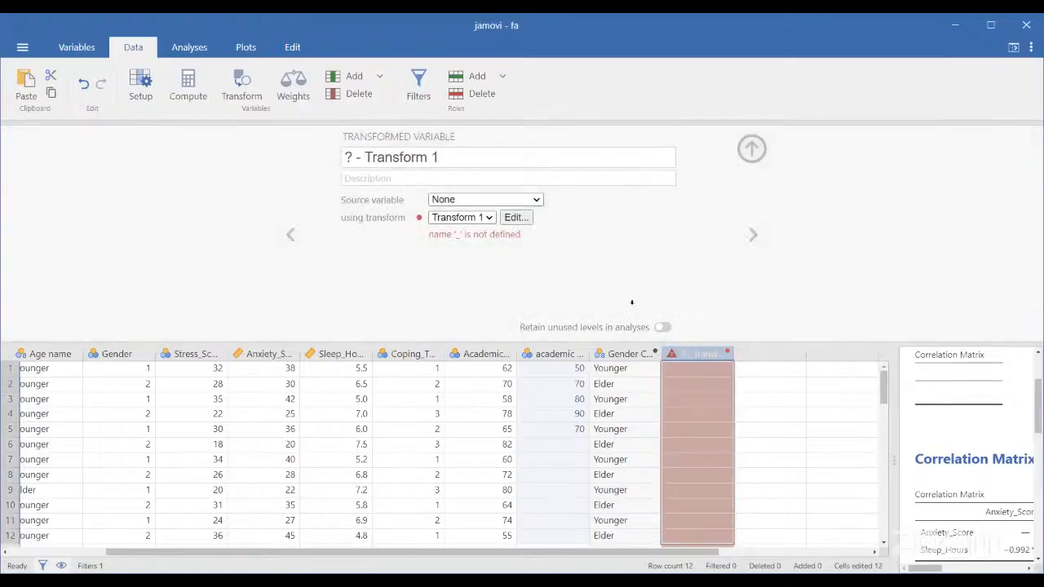
left_click(513, 218)
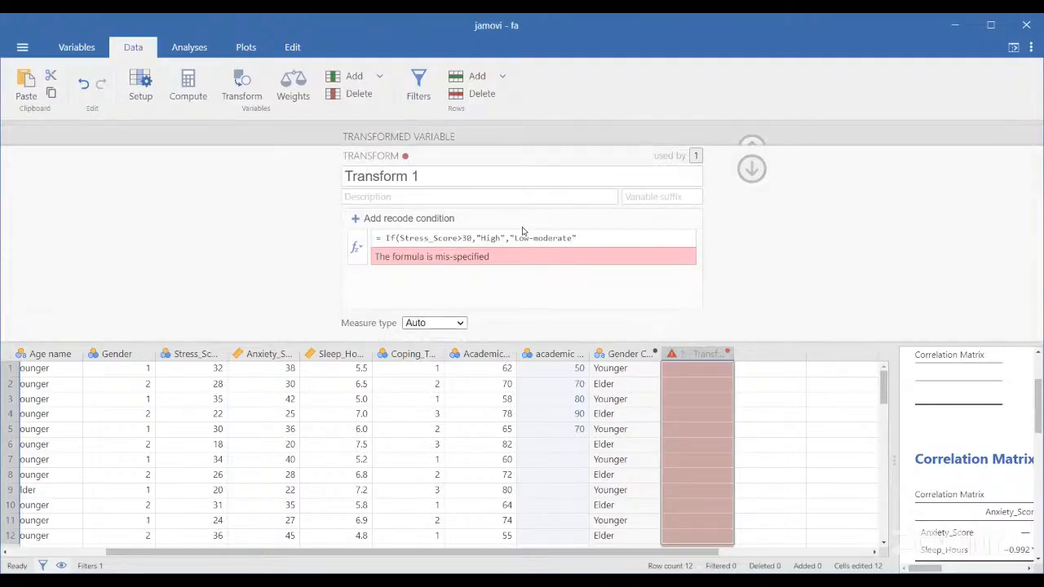
left_click(462, 238)
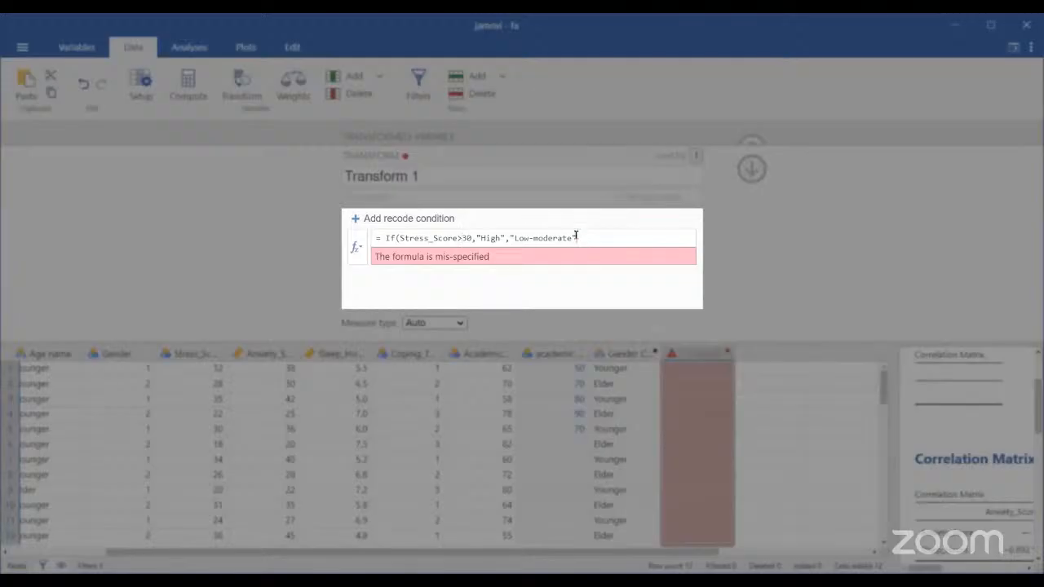
type(")")
key("Return")
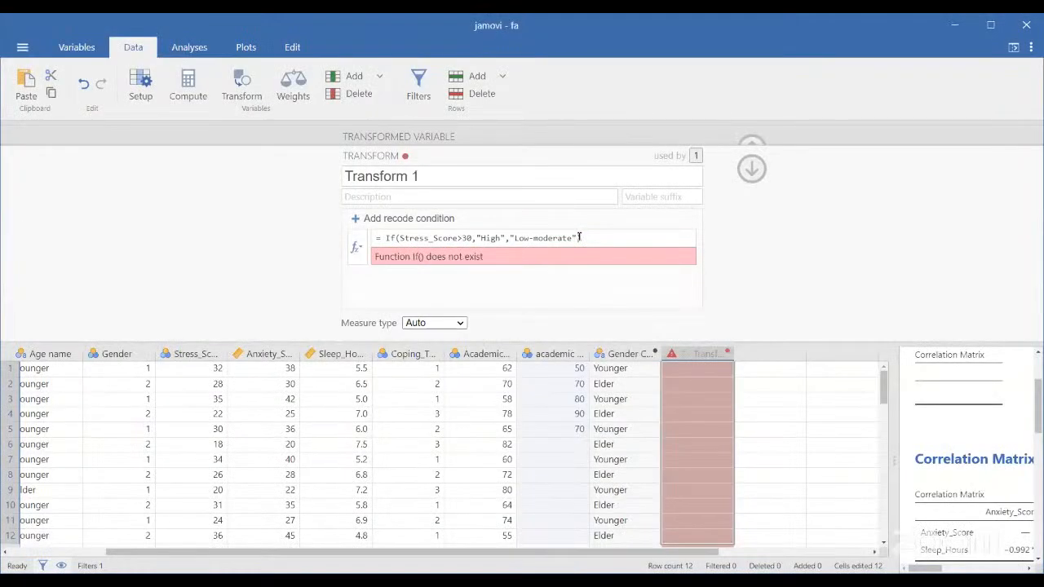
Step: Change the function name in the Transform 1 formula to uppercase IF
left_click(395, 237)
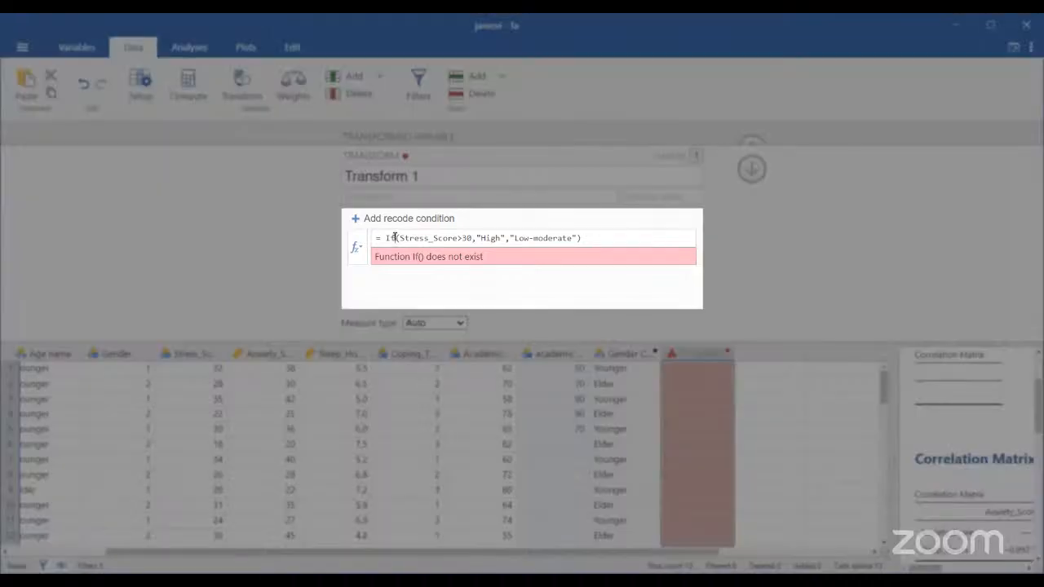
key("BackSpace")
key("BackSpace")
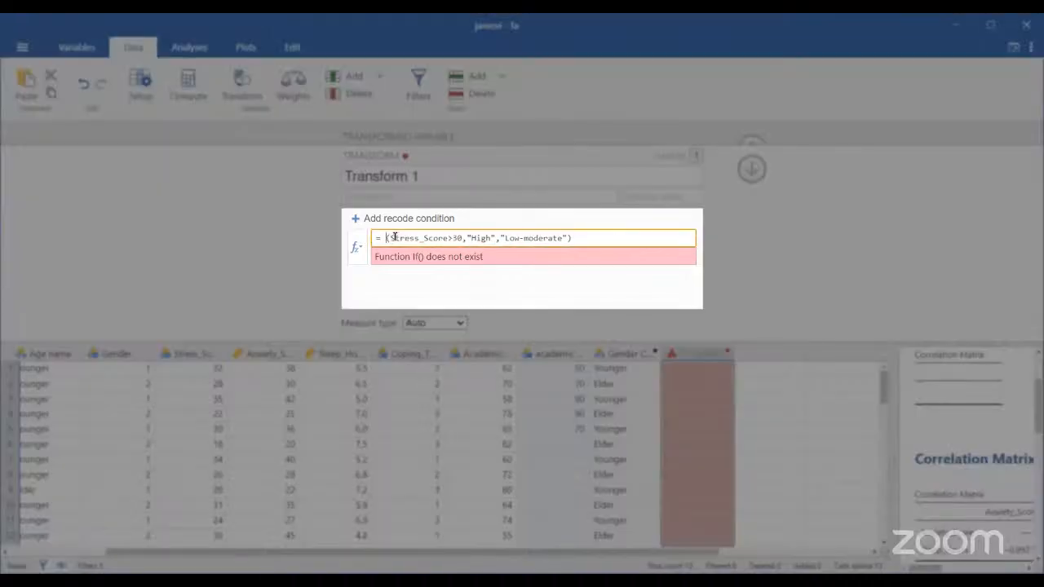
type("IF")
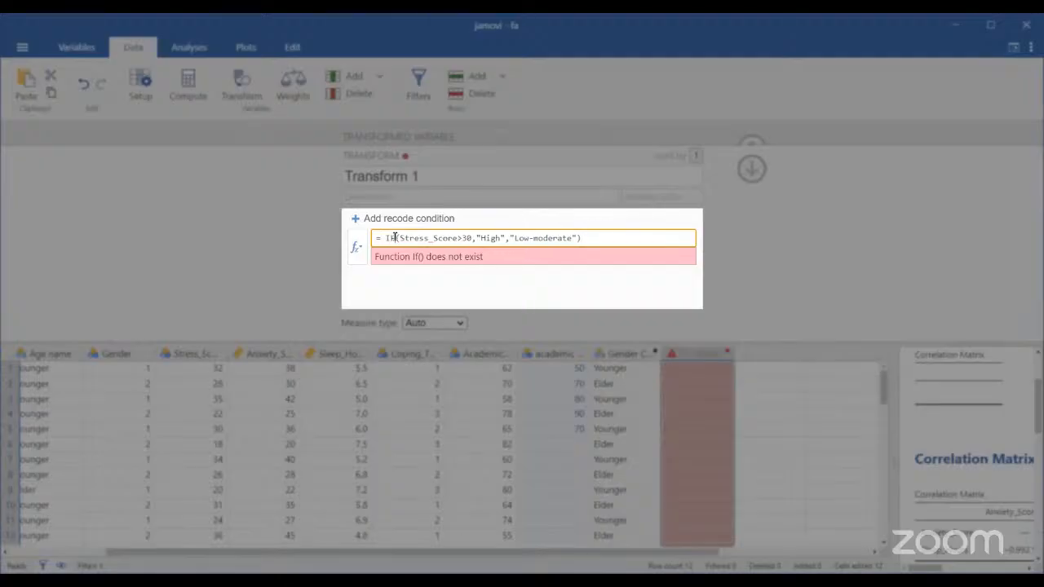
key("Return")
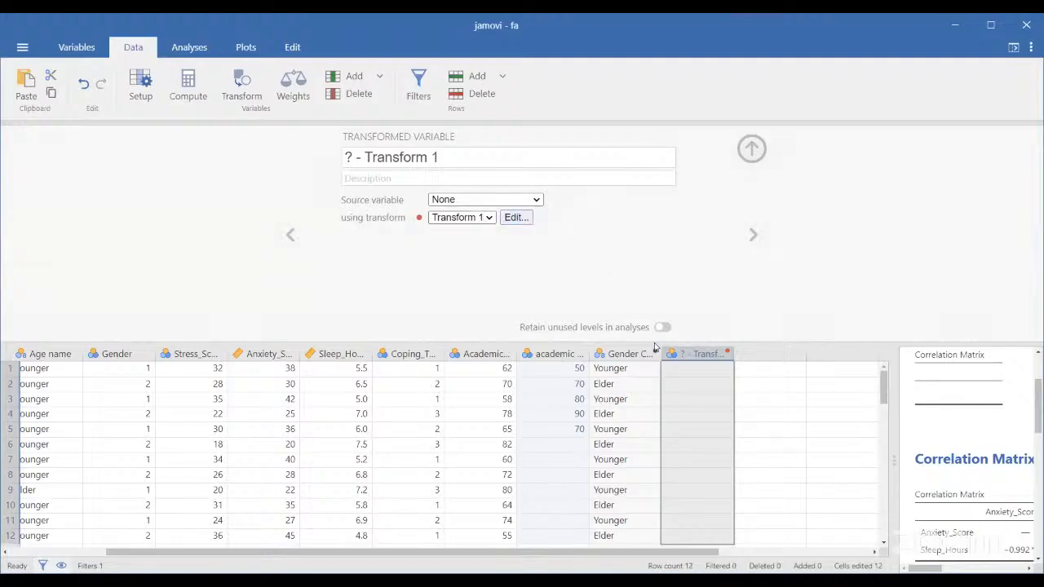
Step: Delete the transformed variable located after Gender Category
right_click(688, 353)
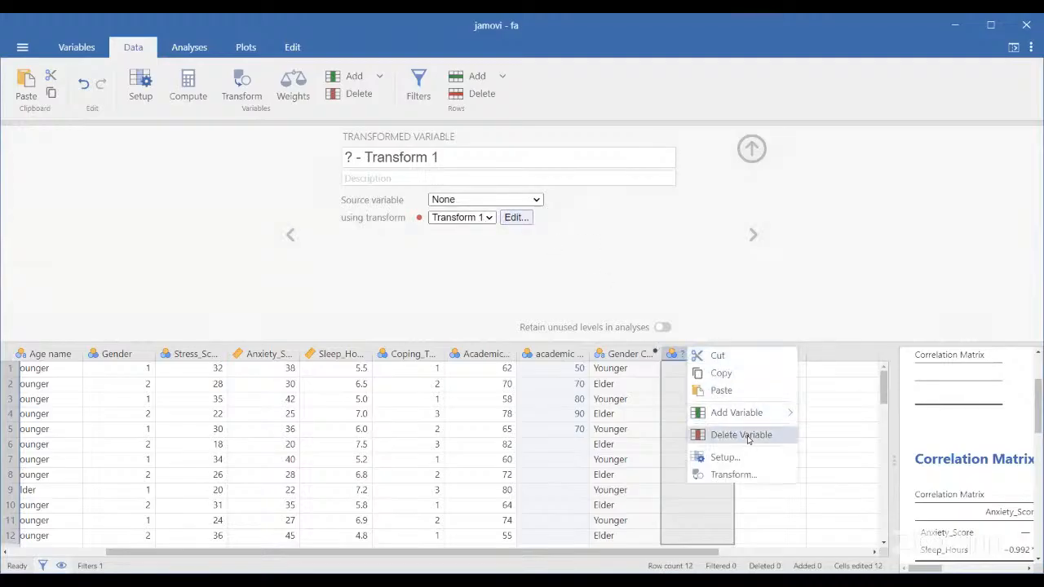
left_click(747, 435)
left_click(487, 159)
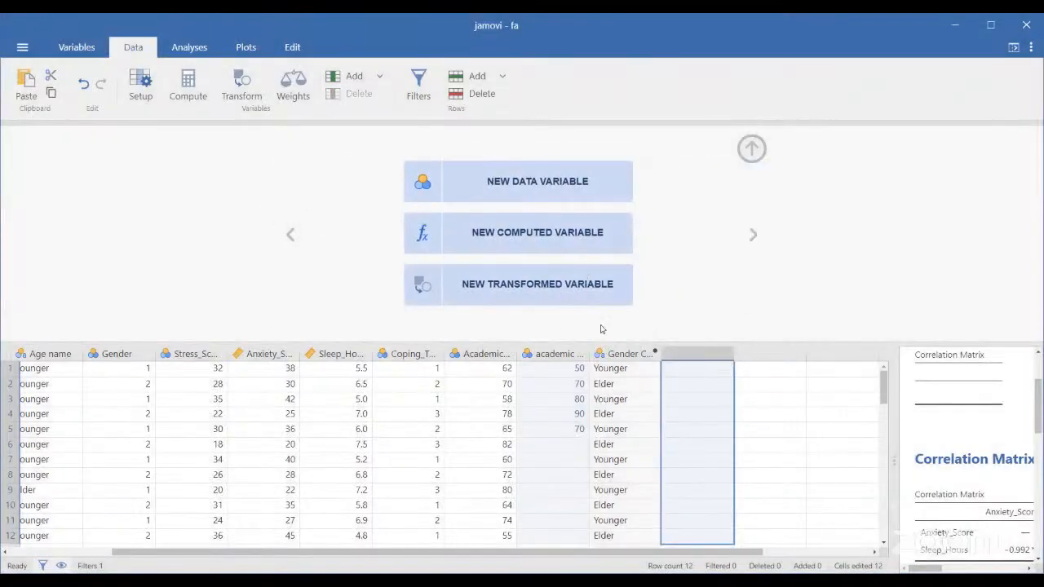
Step: Move back across the dataset from Gender Category to the Filter 1 column to view its row filter
left_click(608, 359)
key("Left")
key("Left")
key("Left")
key("Left")
key("Left")
key("Left")
key("Left")
key("Left")
key("Left")
key("Left")
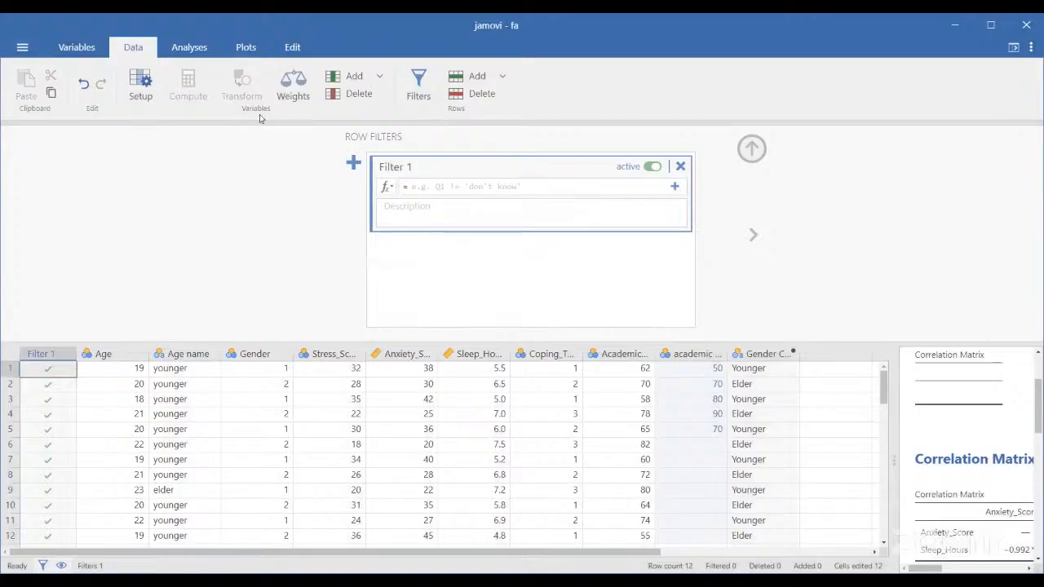
left_click(22, 48)
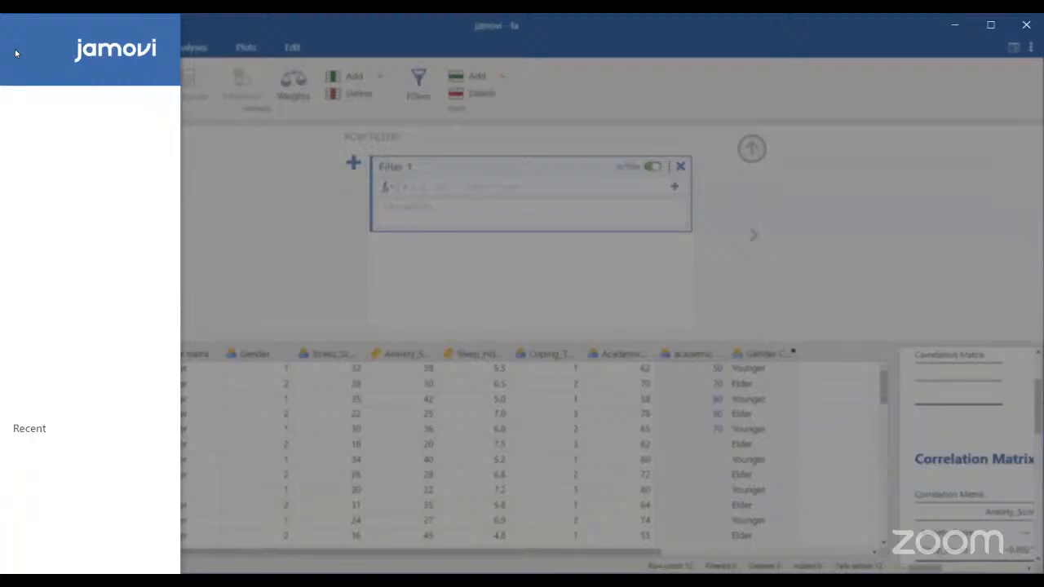
left_click(237, 181)
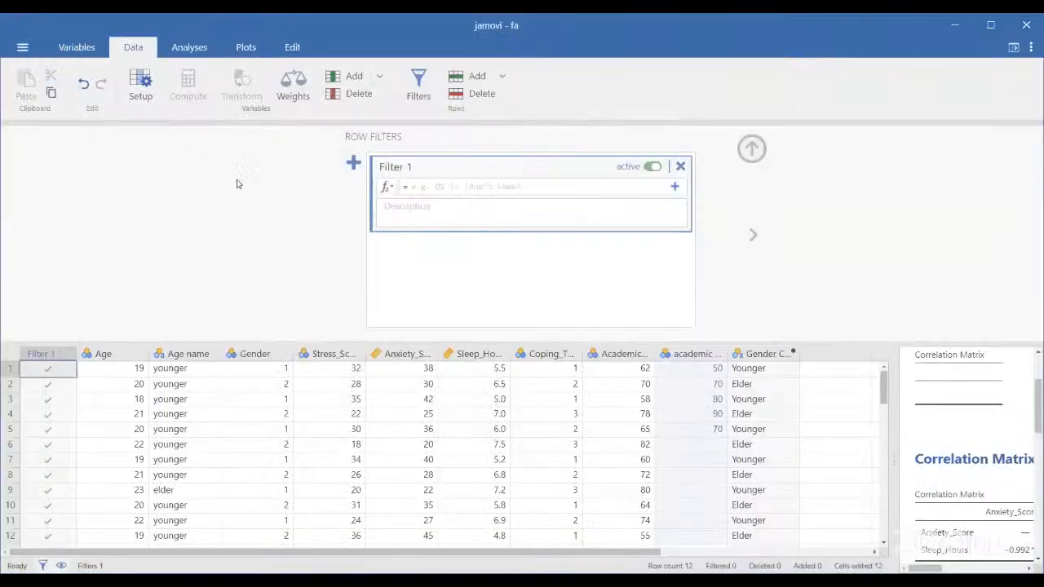
Step: Display the available analyses for the dataset
left_click(181, 51)
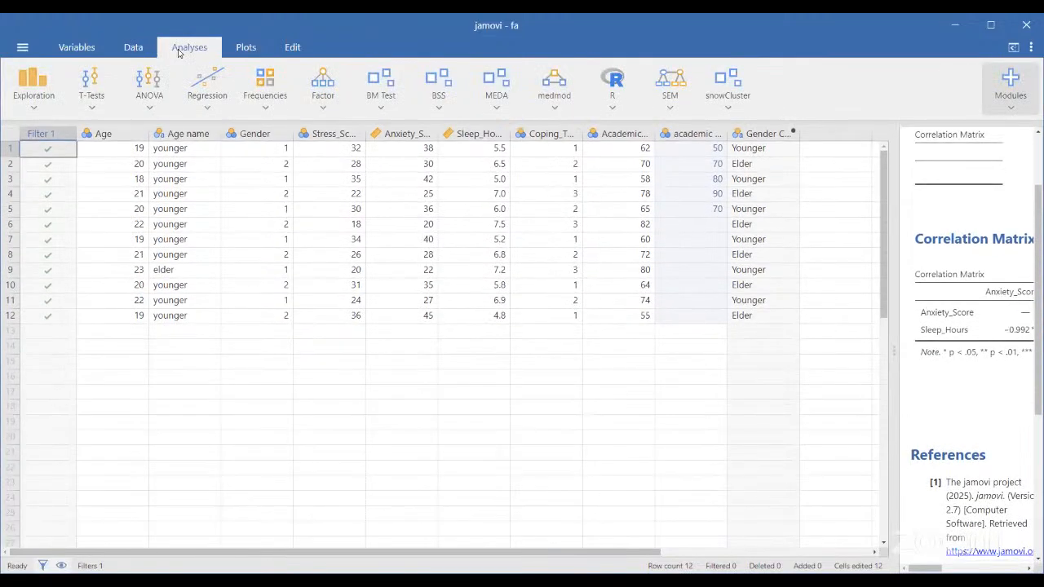
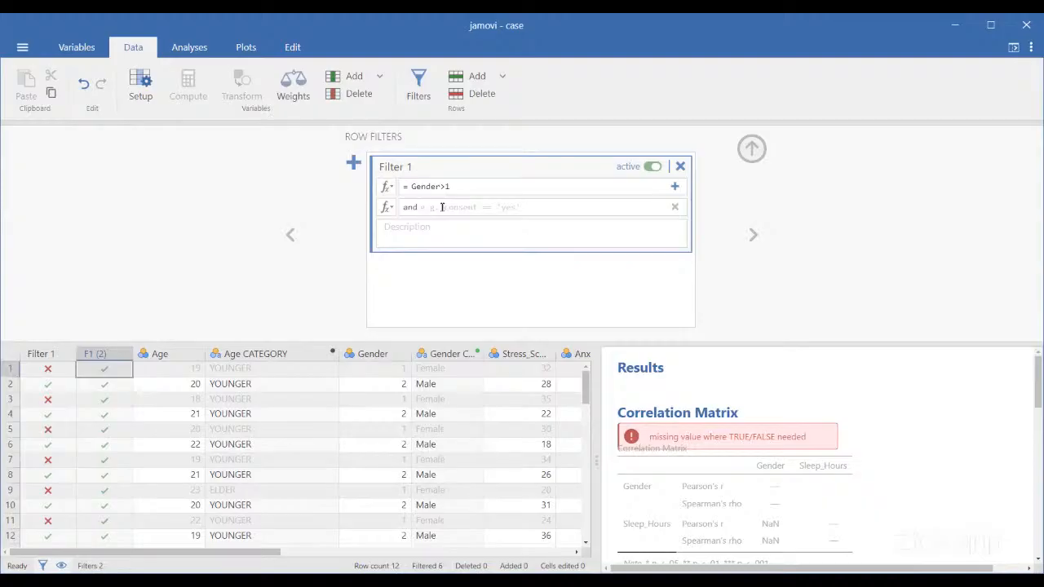
Step: Set the additional "and" condition of Filter 1 to Stress_Score>30 and widen the data table to show more columns
left_click(441, 207)
type("s")
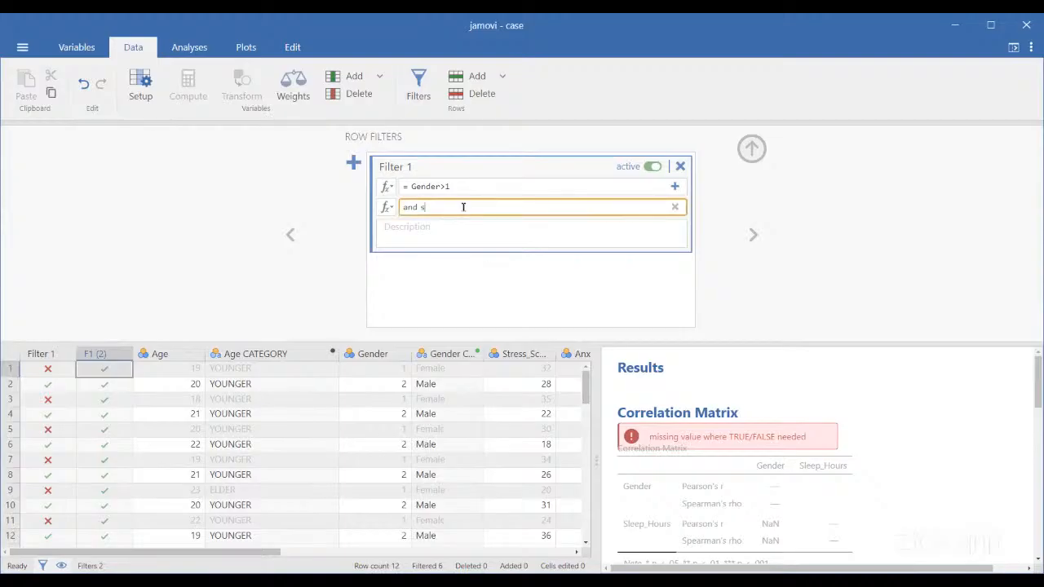
key("BackSpace")
type("Stress")
type("_s")
type("Score")
type(">30")
key("Return")
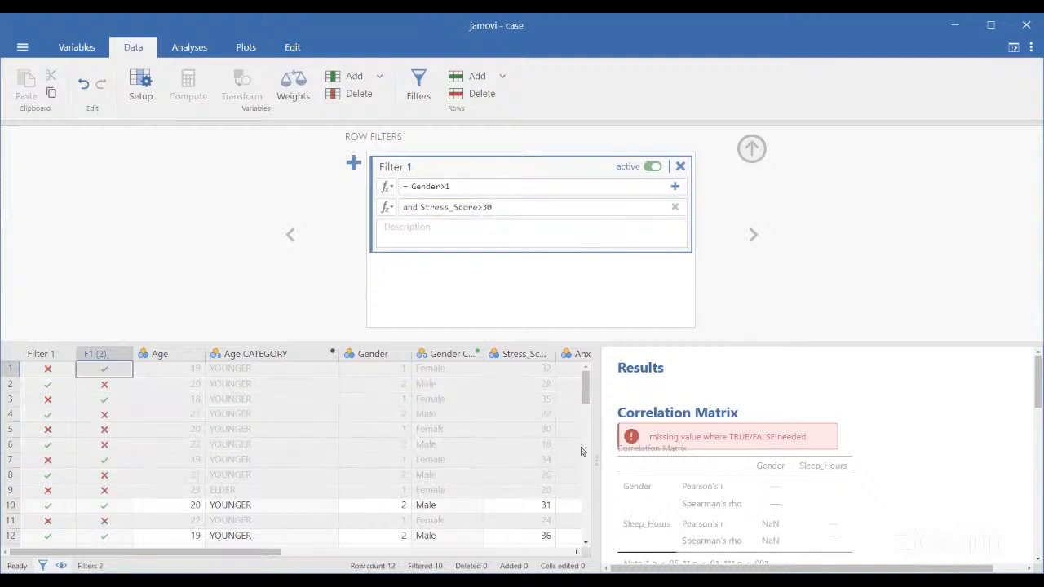
left_click_drag(595, 453, 794, 453)
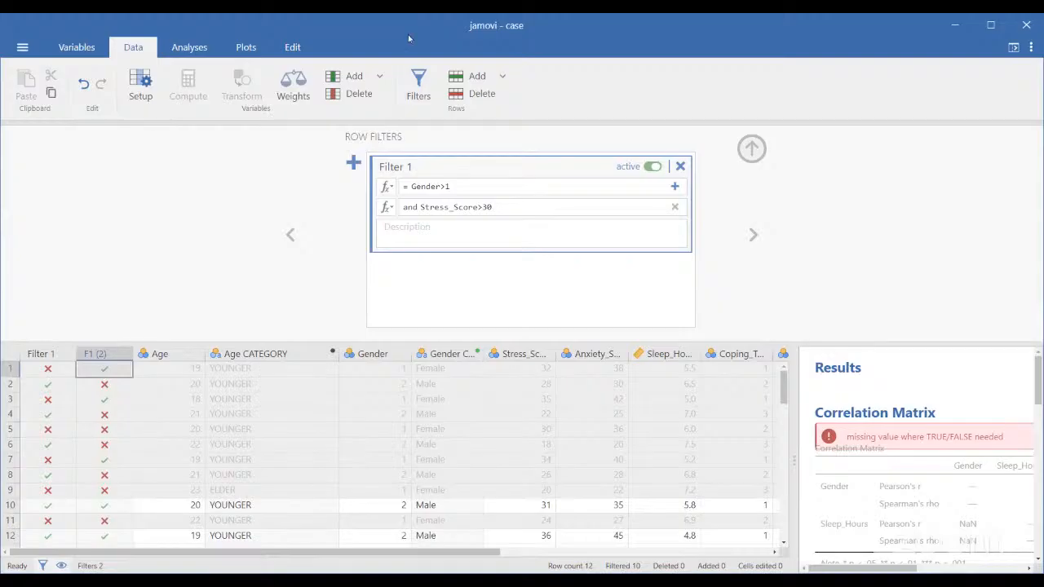
Step: Copy the Stress_Score>30 condition and remove the additional "and" condition from Filter 1
triple_click(421, 207)
key("ctrl+c")
key("BackSpace")
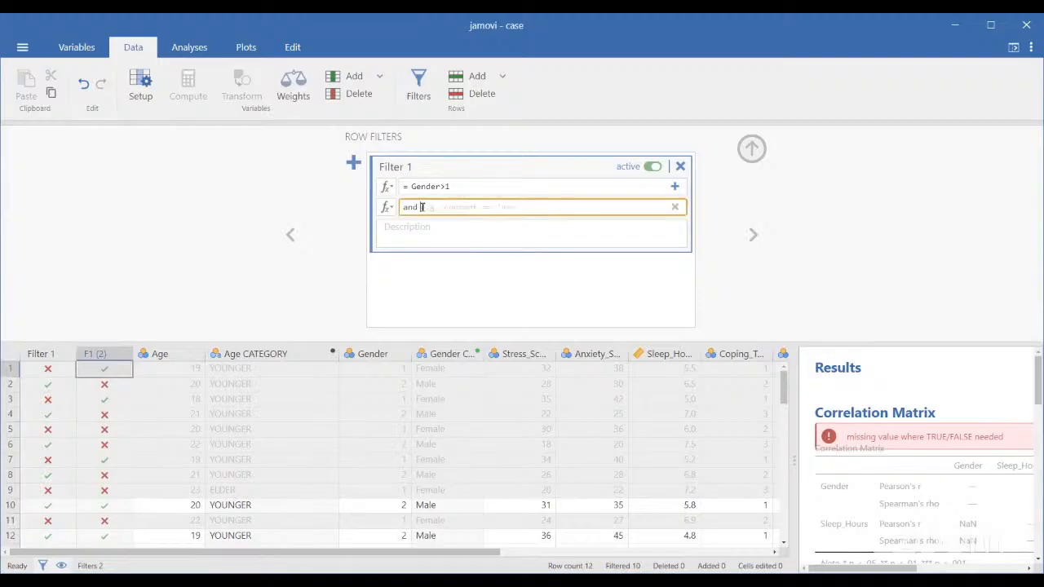
left_click(674, 208)
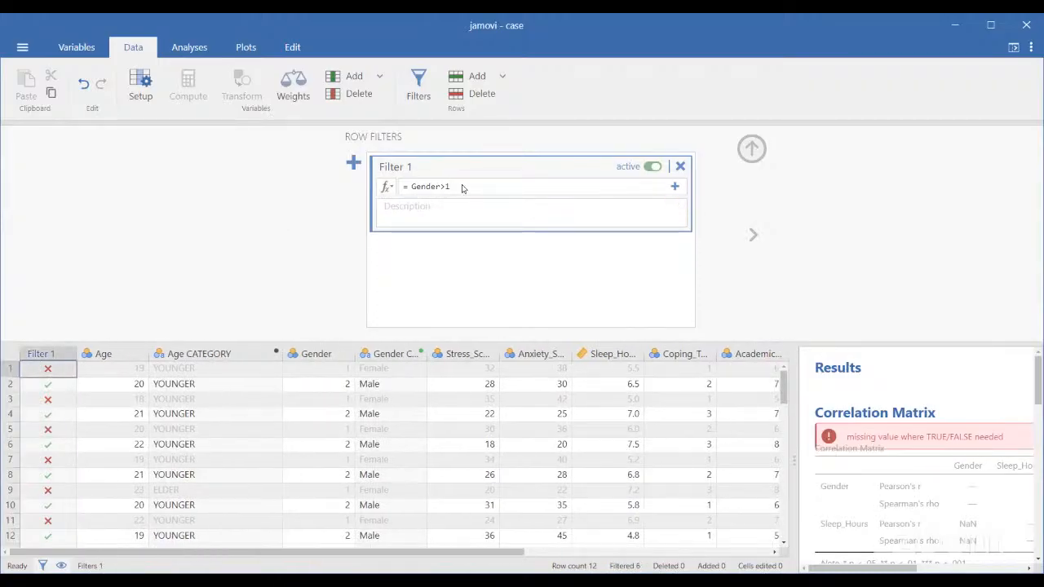
Step: Replace the Filter 1 formula with Stress_Score>30 or Gender>1, reusing the copied condition, and check the filtered rows
left_click(461, 189)
key("BackSpace")
key("BackSpace")
key("BackSpace")
key("BackSpace")
key("BackSpace")
key("BackSpace")
key("BackSpace")
key("BackSpace")
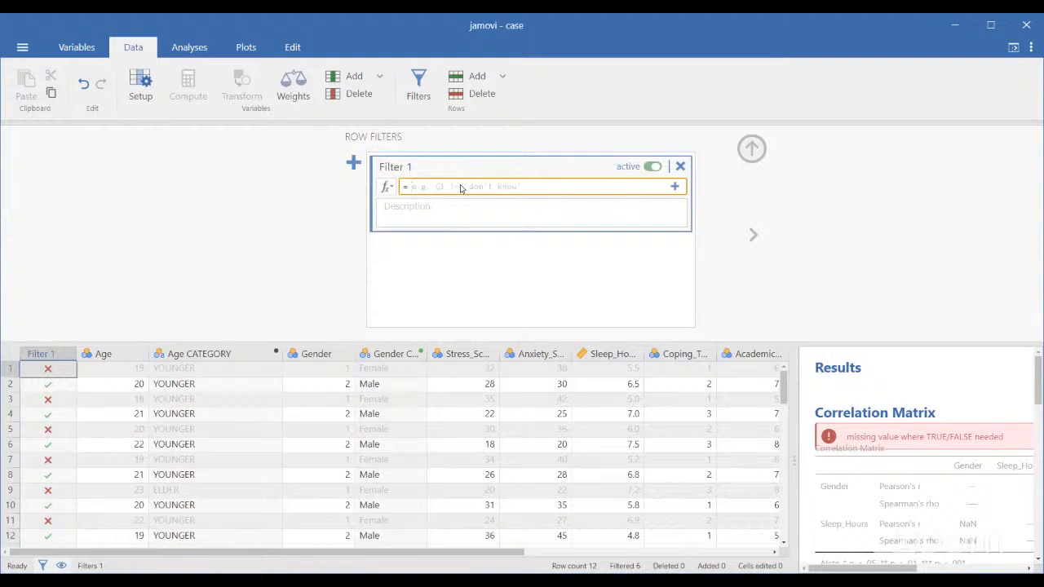
key("ctrl+v")
type("or Gender")
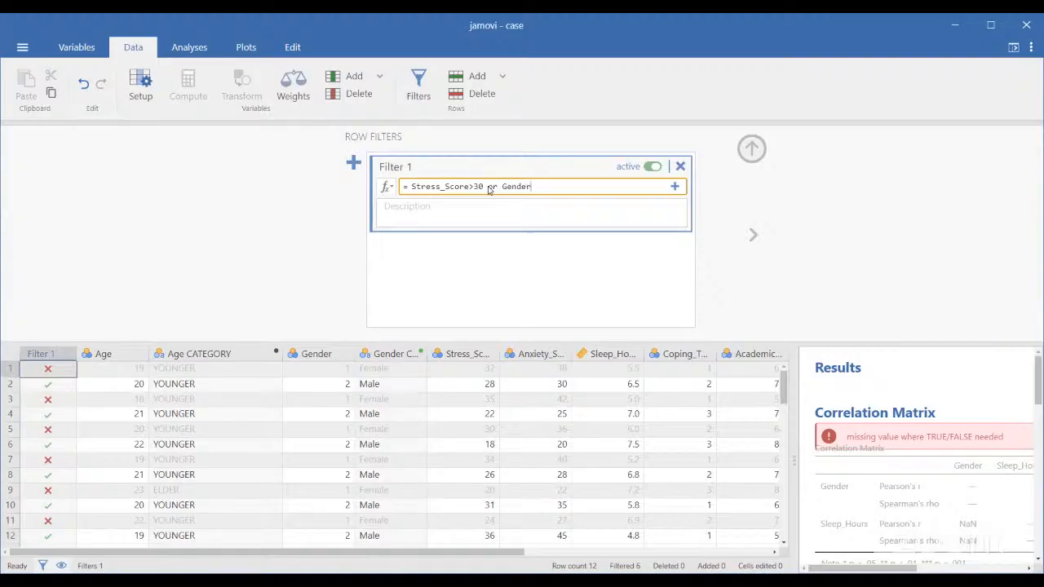
type(">1")
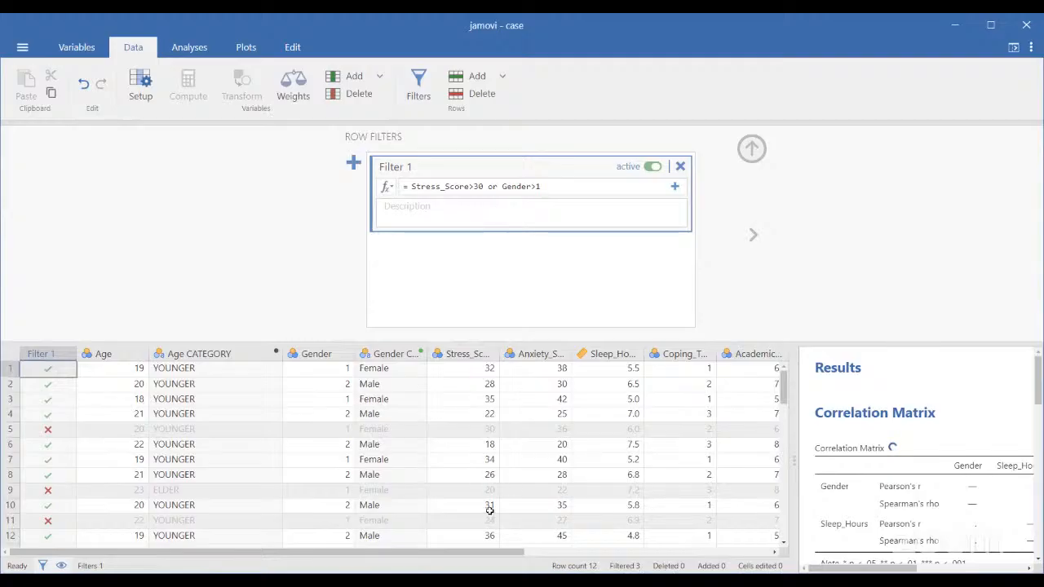
scroll(489, 508, "down", 3)
scroll(490, 509, "up", 3)
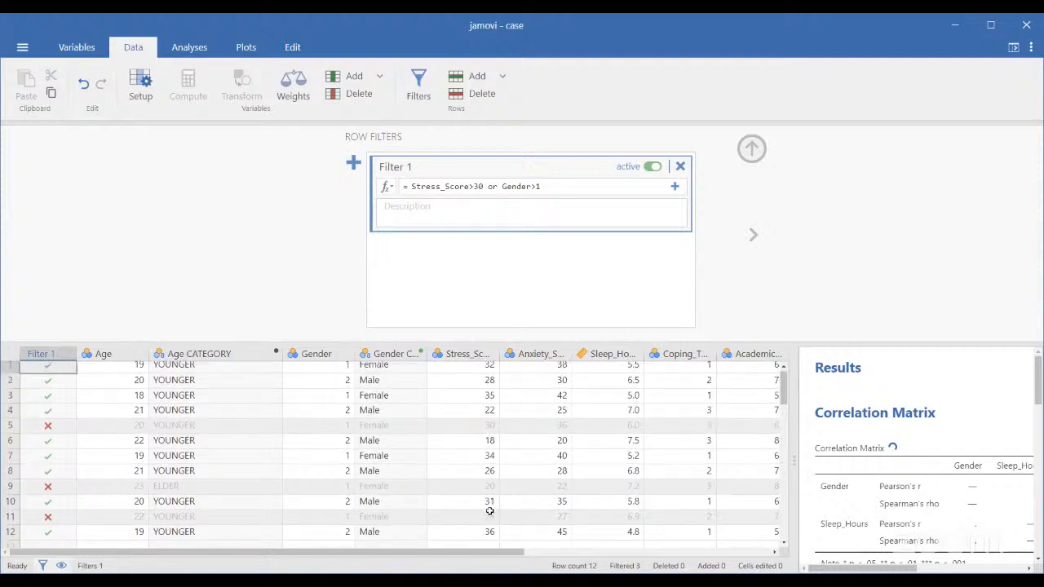